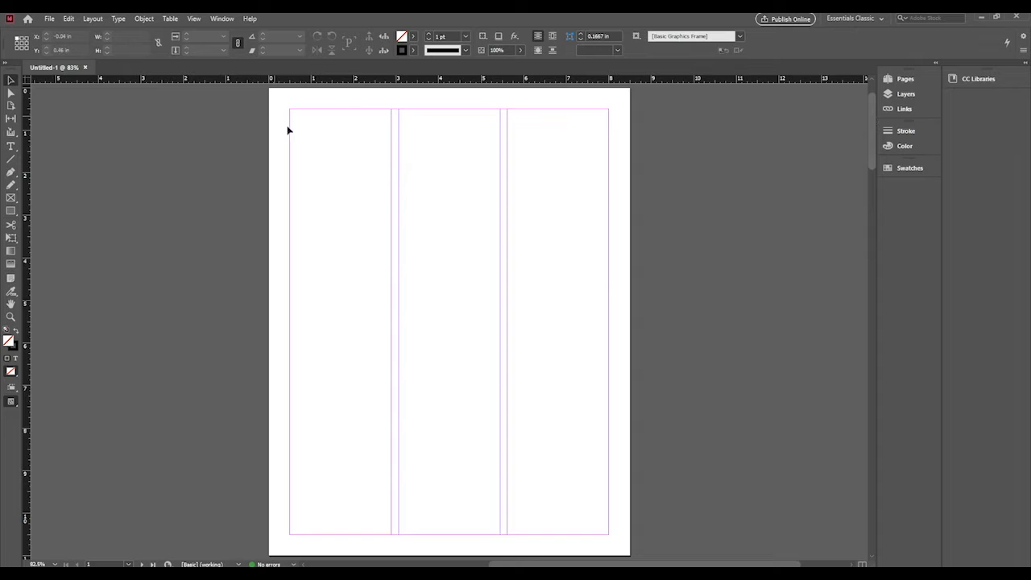
# - Show the list of document pages and look over the pages and their column layout
pyautogui.click(900, 79)
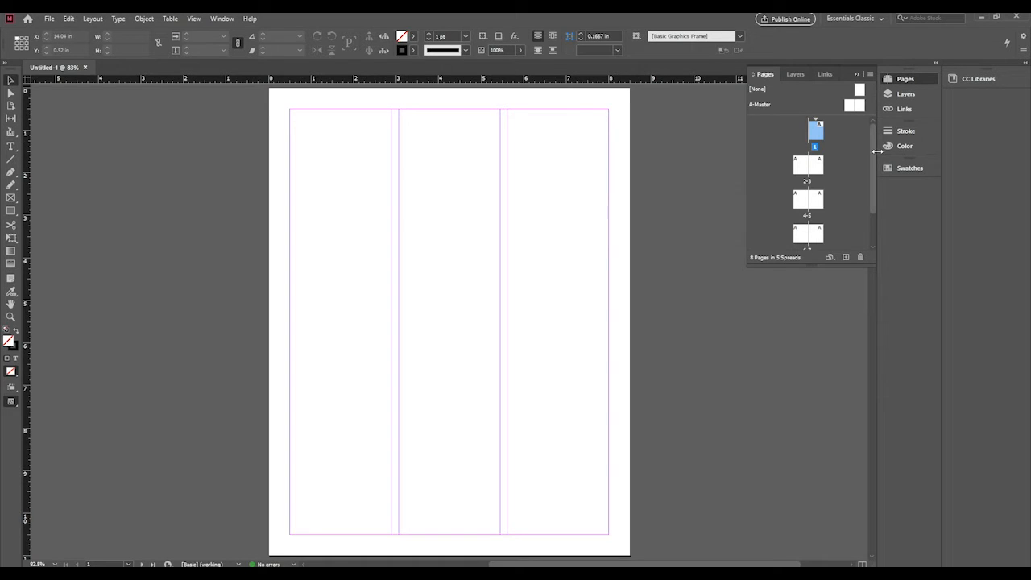
pyautogui.scroll(-2, 873, 158)
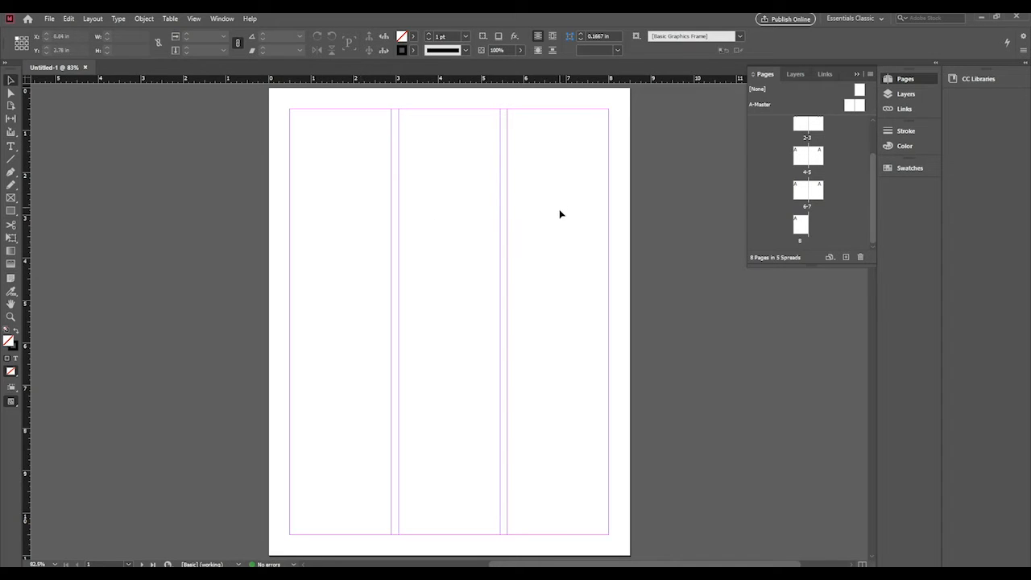
pyautogui.scroll(-5, 312, 166)
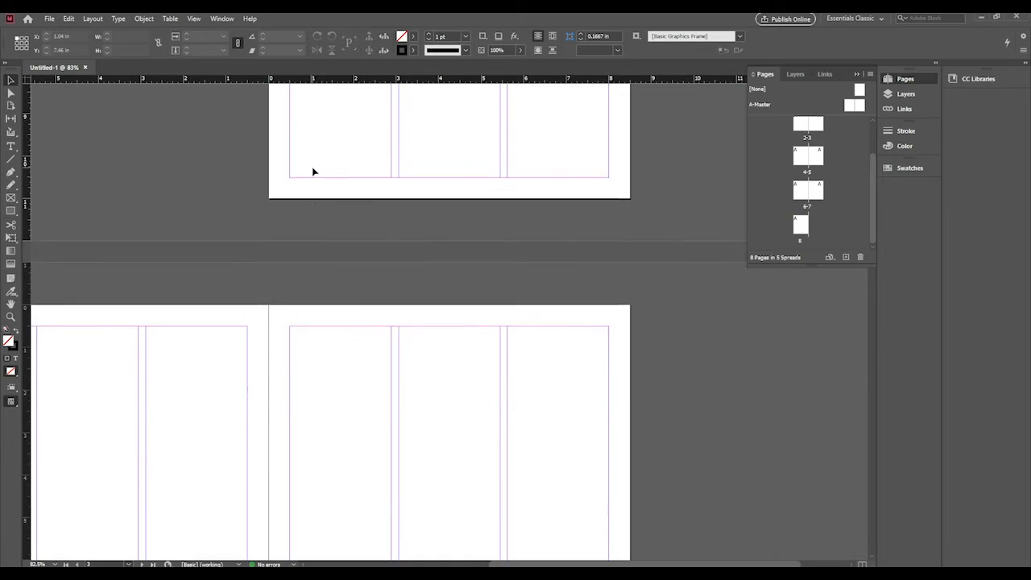
pyautogui.scroll(3, 313, 168)
pyautogui.scroll(2, 314, 169)
pyautogui.scroll(3, 733, 198)
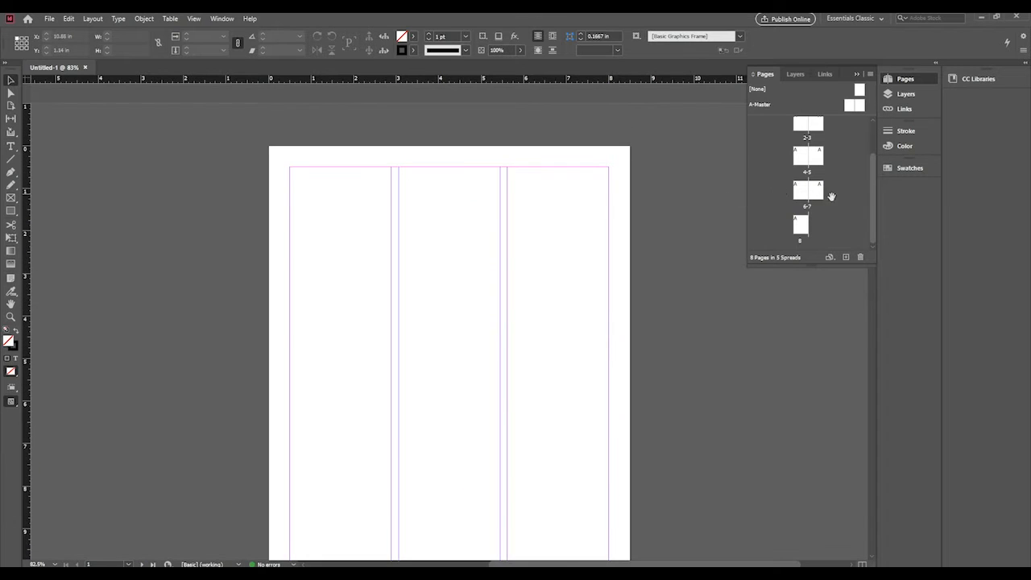
pyautogui.moveTo(871, 178); pyautogui.dragTo(875, 149)
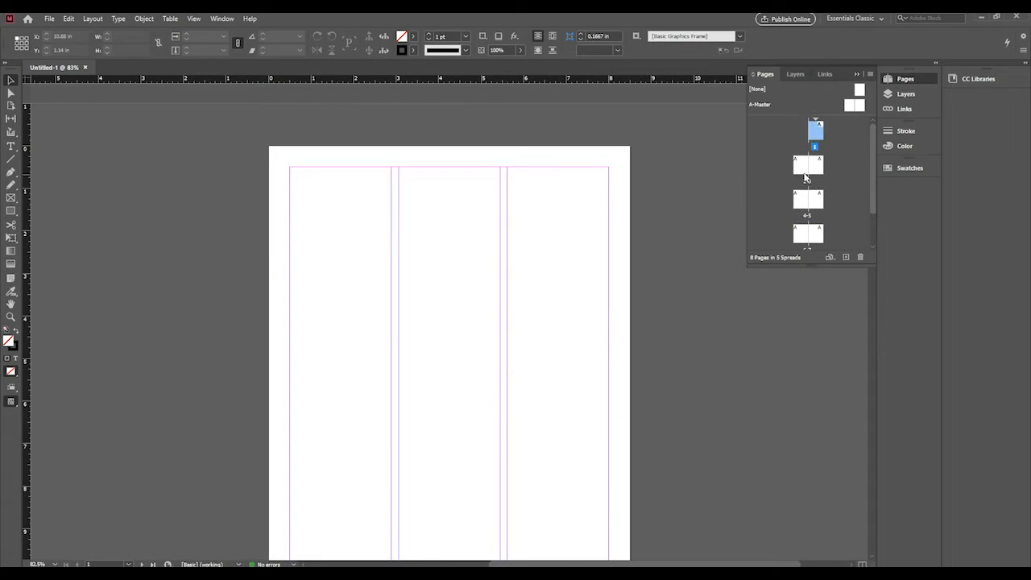
# - Go to the spread of pages 2-3 and bring both facing pages into view
pyautogui.doubleClick(805, 178)
pyautogui.scroll(-3, 607, 242)
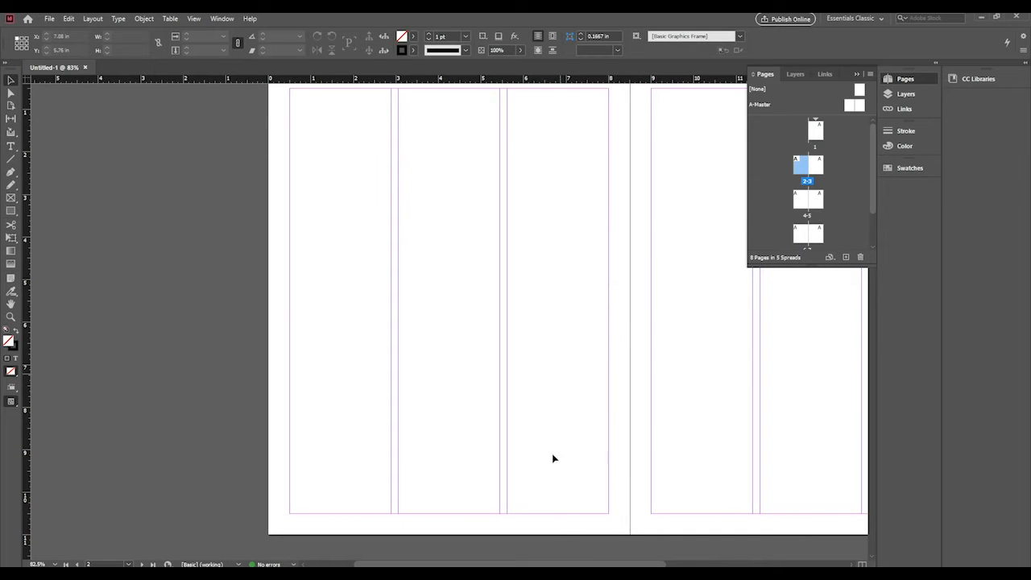
pyautogui.moveTo(569, 564); pyautogui.dragTo(635, 562)
pyautogui.scroll(2, 533, 411)
pyautogui.scroll(-1, 533, 411)
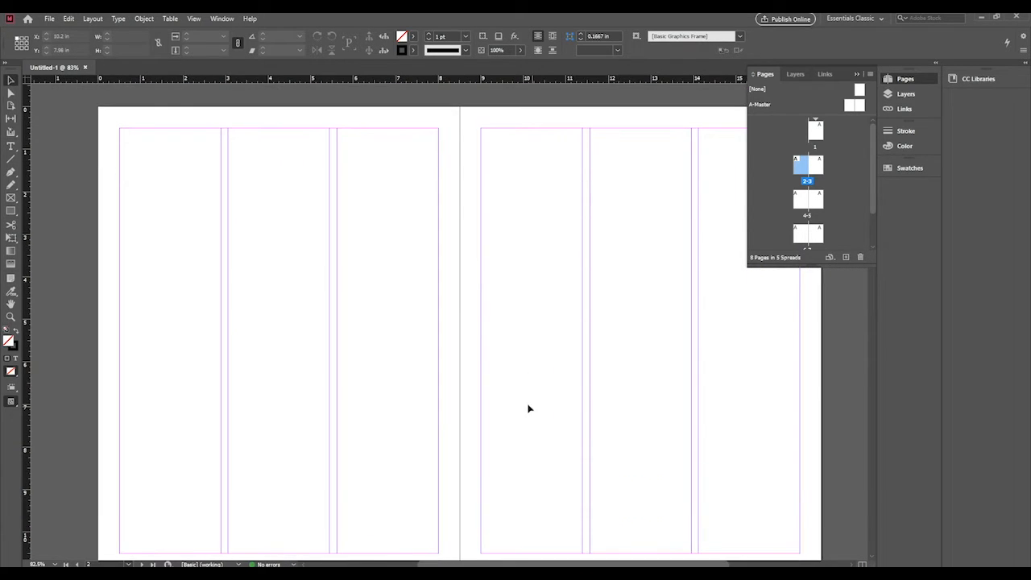
pyautogui.scroll(-1, 514, 403)
pyautogui.scroll(1, 514, 402)
pyautogui.scroll(-1, 253, 181)
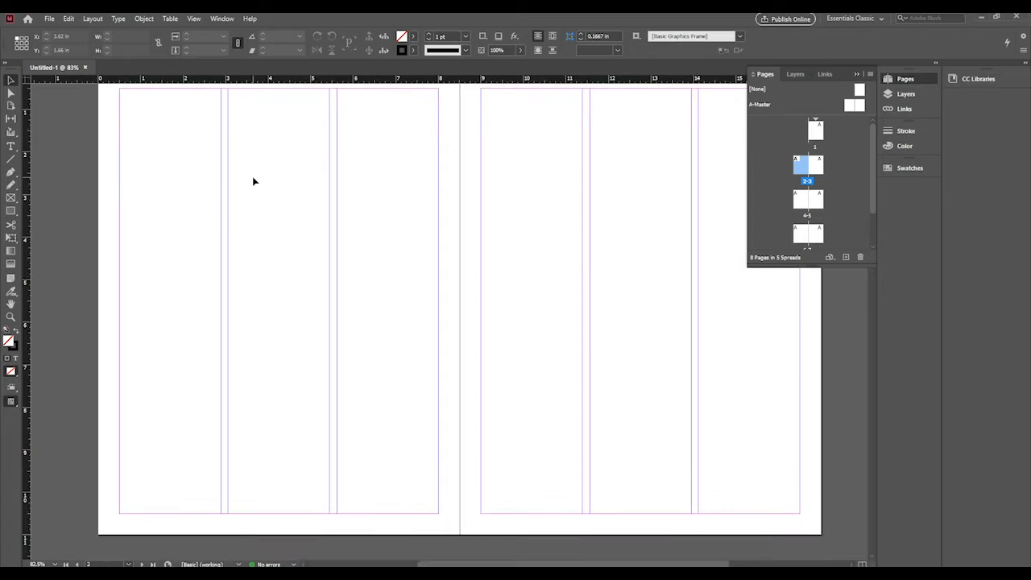
pyautogui.scroll(1, 252, 182)
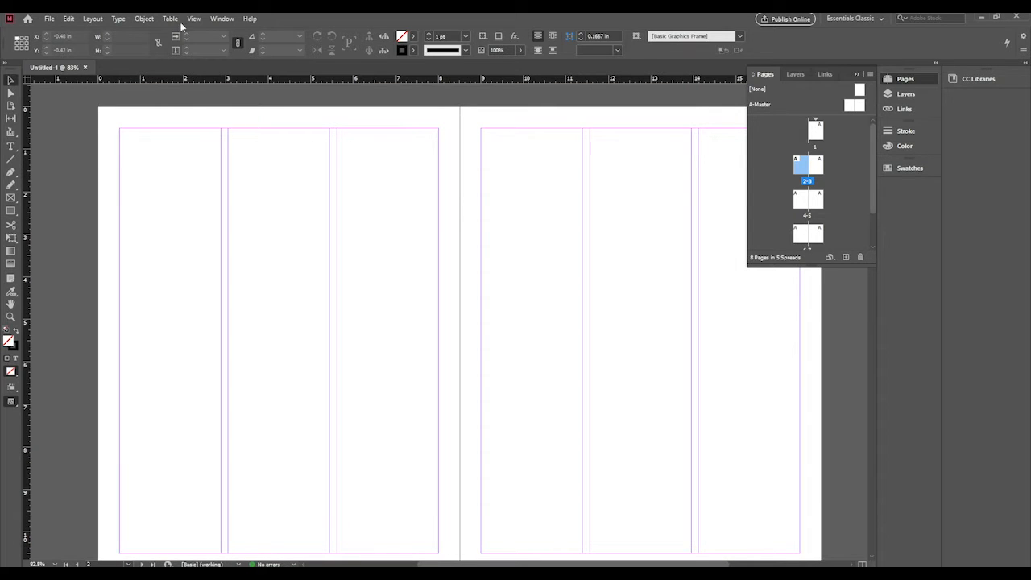
# - Load the Shortstory Word document from the Stock Images folder on the Desktop for placing
pyautogui.click(49, 19)
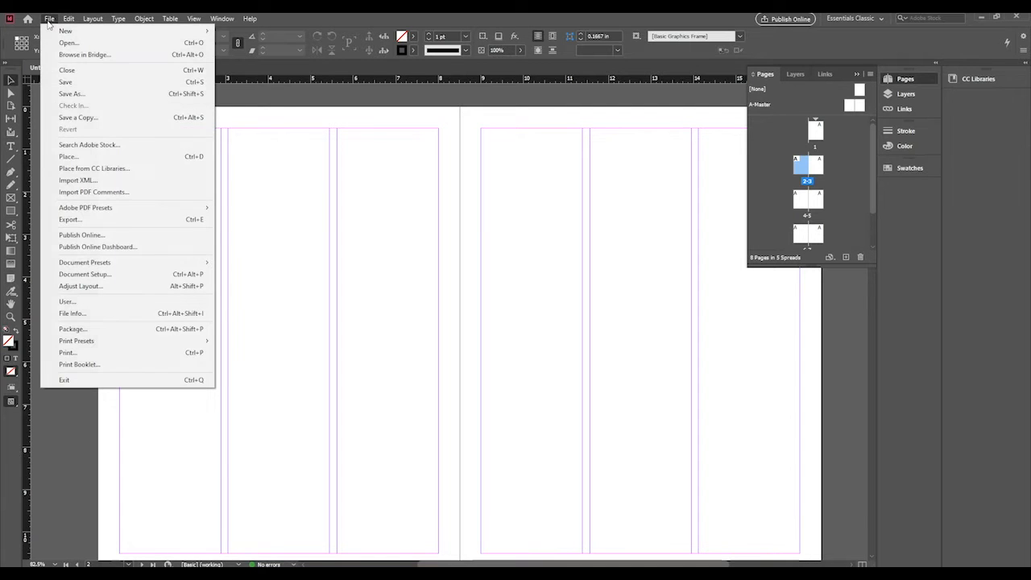
pyautogui.click(94, 158)
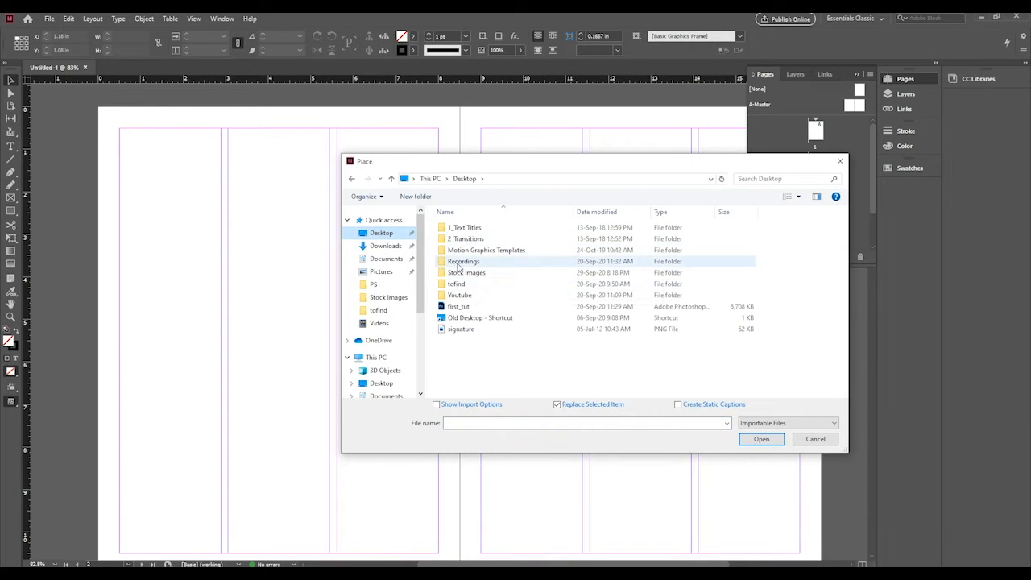
pyautogui.click(459, 274)
pyautogui.doubleClick(460, 274)
pyautogui.click(817, 240)
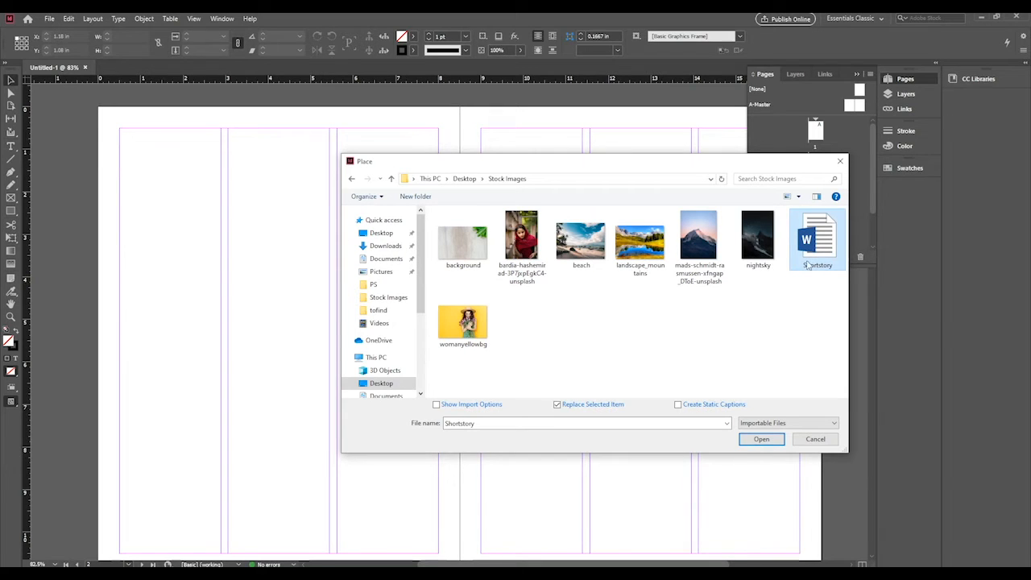
pyautogui.click(759, 440)
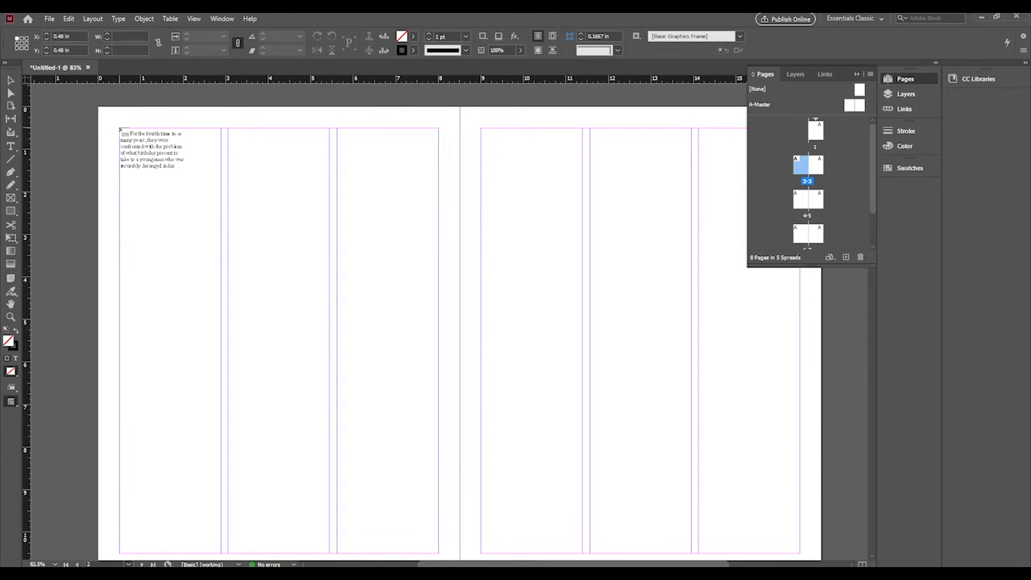
# - Try placing the loaded story in the first column of page 2, and undo that placement
pyautogui.click(121, 131)
pyautogui.scroll(-2, 235, 200)
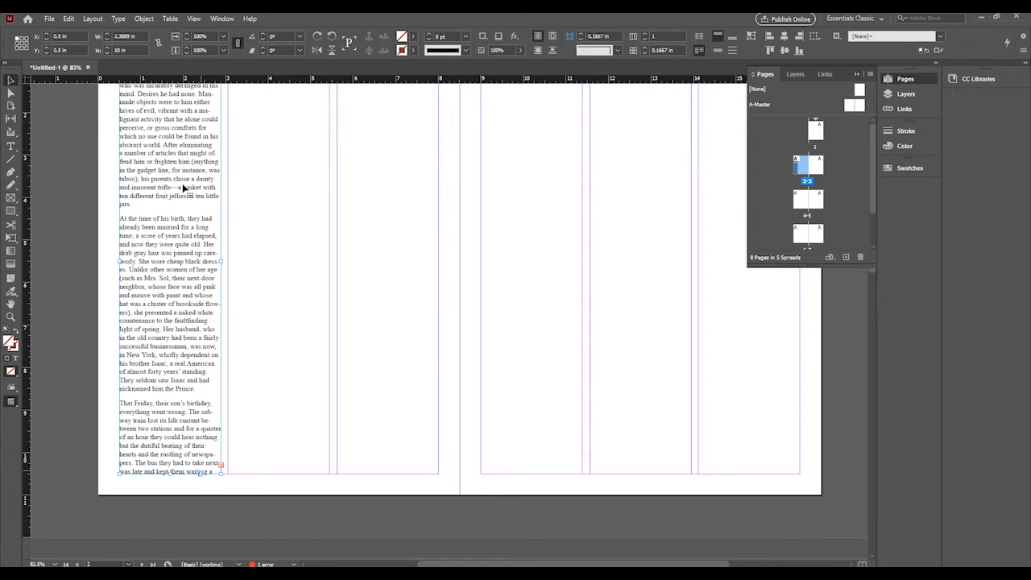
pyautogui.scroll(2, 179, 186)
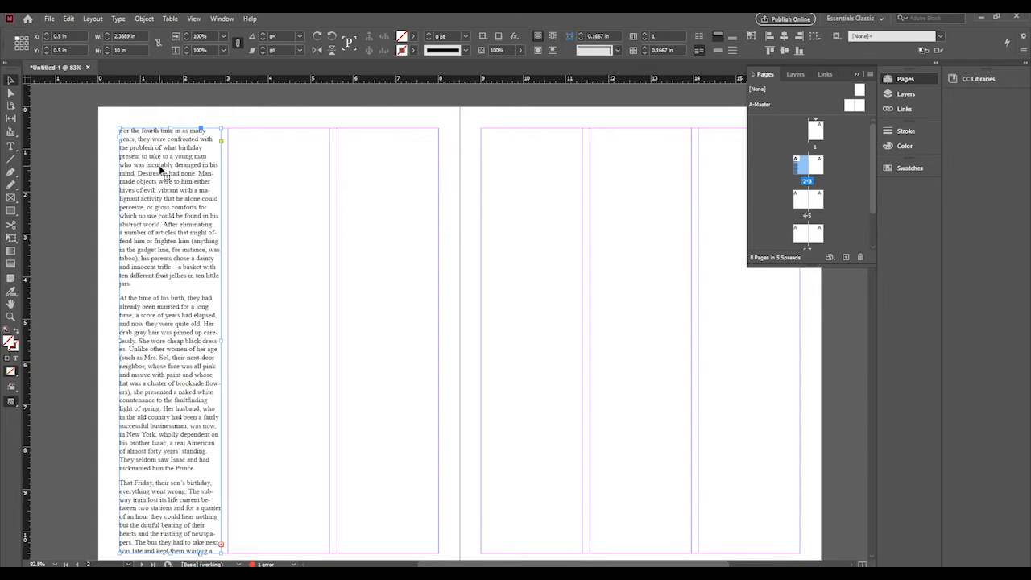
pyautogui.hotkey('ctrl', 'z')
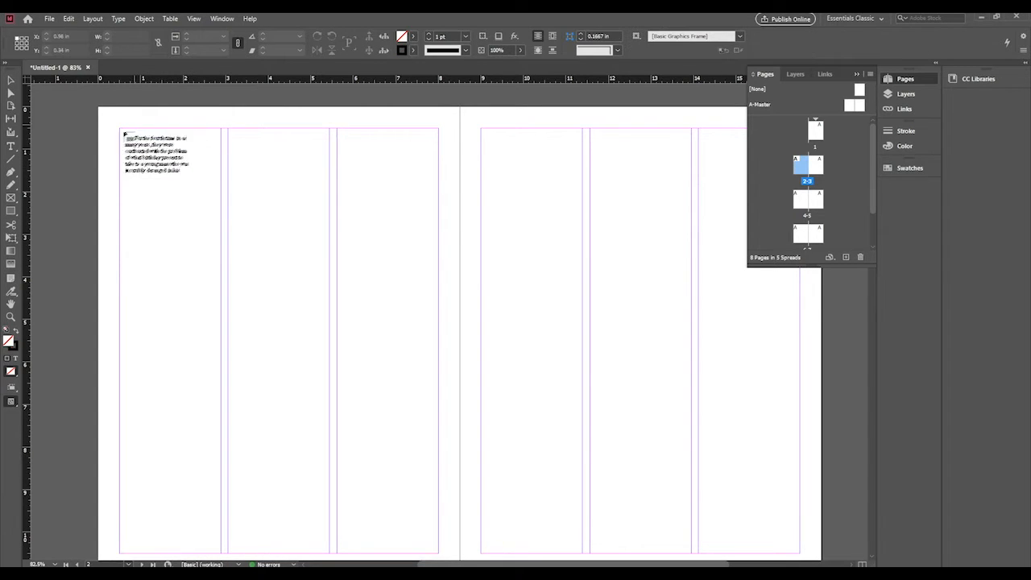
# - Try placing the story in a frame about 4.94 by 10 in across page 2's first two columns, and undo it
pyautogui.moveTo(120, 129); pyautogui.dragTo(330, 498)
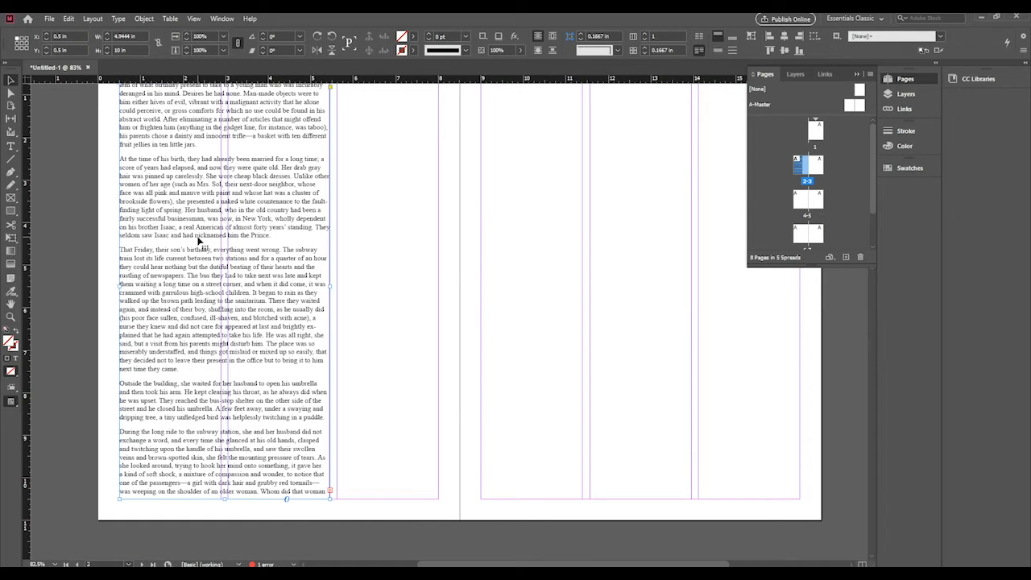
pyautogui.scroll(3, 199, 241)
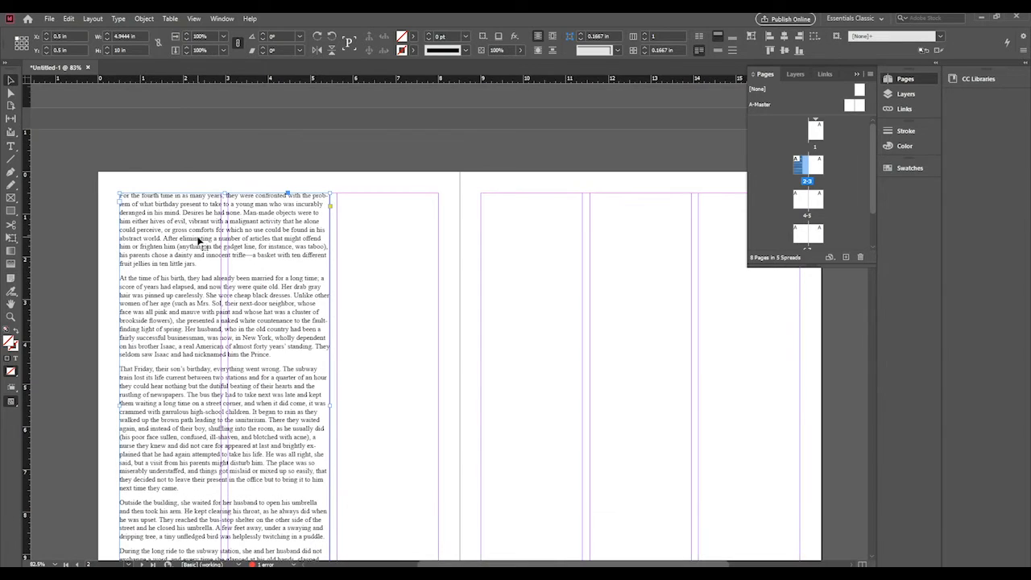
pyautogui.scroll(-2, 199, 241)
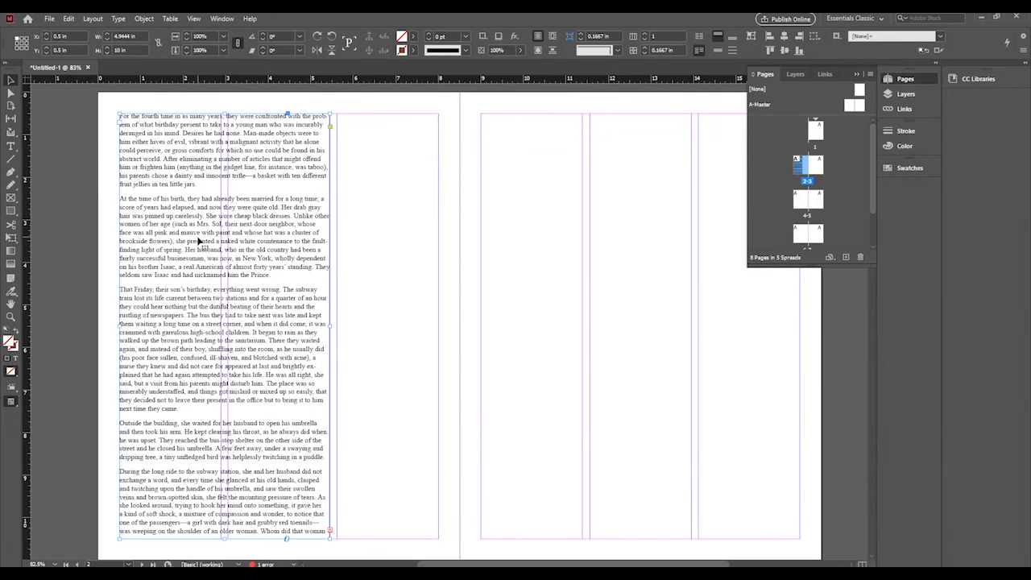
pyautogui.hotkey('ctrl', 'z')
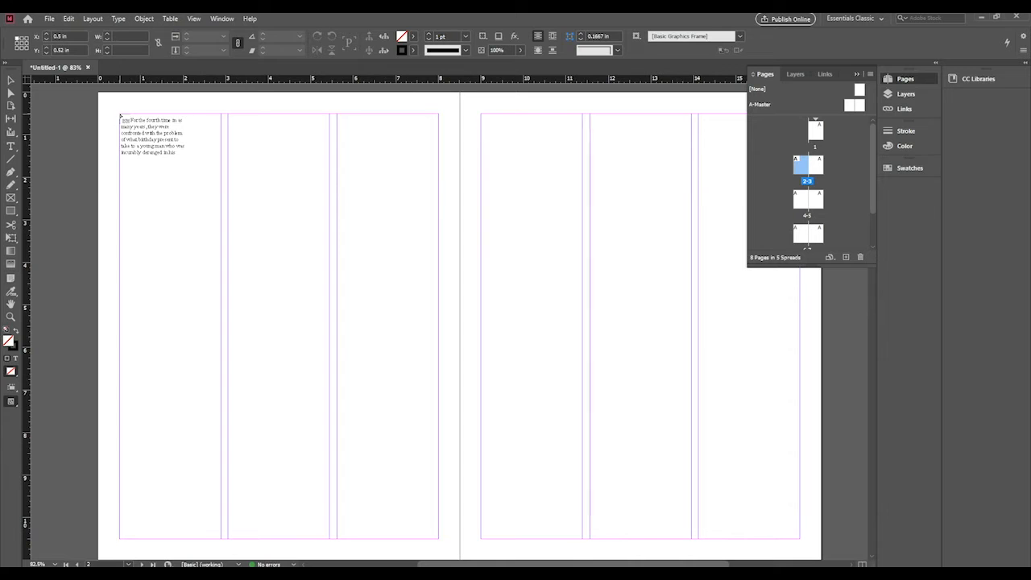
# - Place the loaded story at the top margin of page 2's first column so it fills that column
pyautogui.click(121, 117)
pyautogui.scroll(-2, 175, 148)
pyautogui.scroll(3, 175, 148)
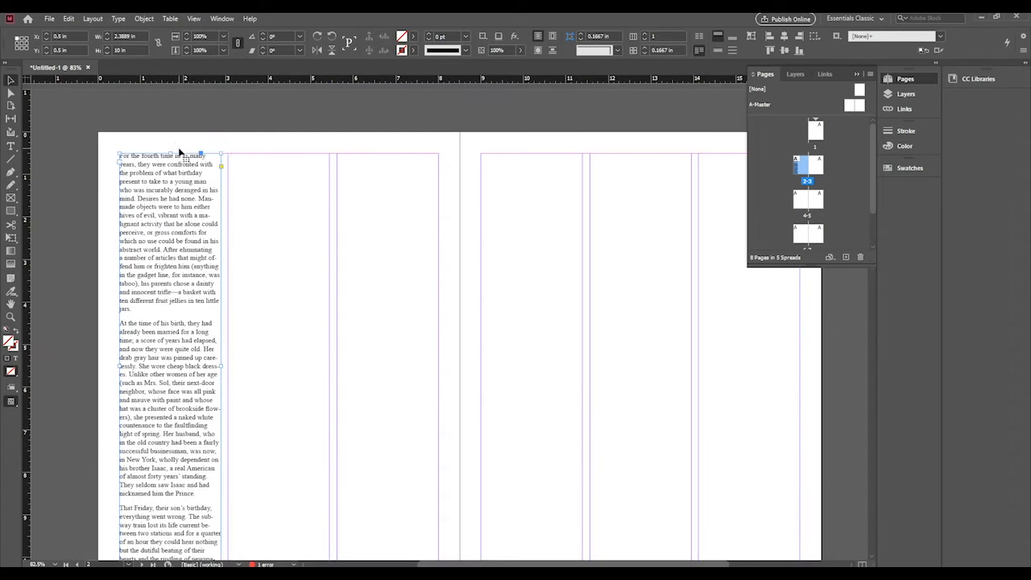
pyautogui.scroll(-3, 238, 277)
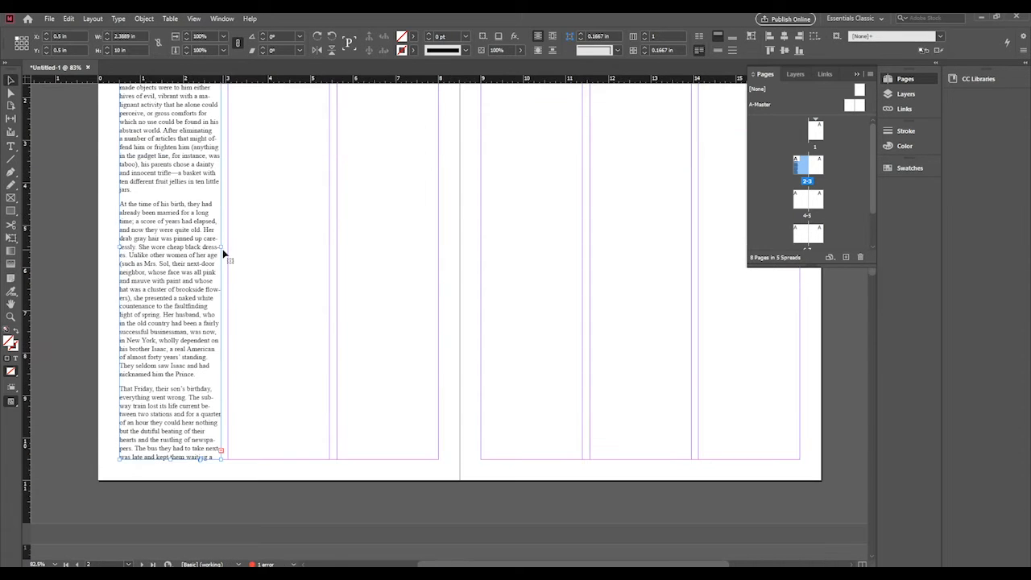
pyautogui.scroll(2, 231, 149)
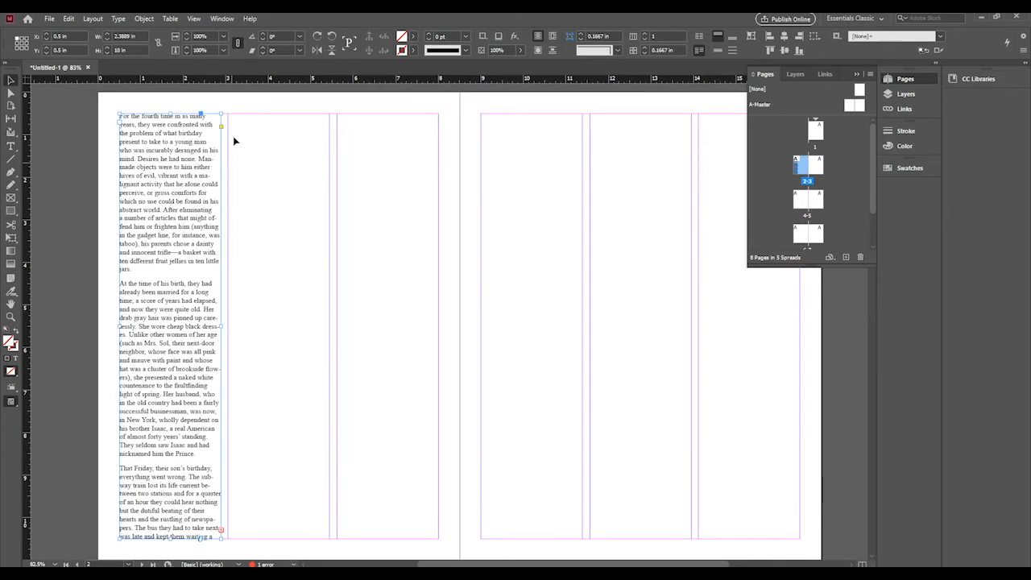
pyautogui.scroll(-2, 238, 298)
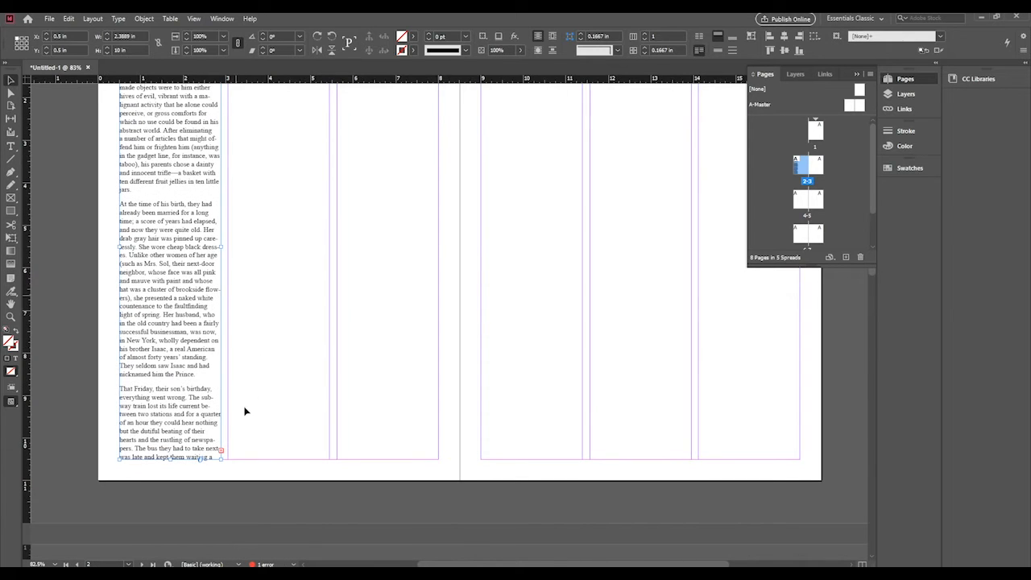
# - Thread the overset text from page 2's first column into a frame filling the second column
pyautogui.click(222, 450)
pyautogui.scroll(2, 242, 362)
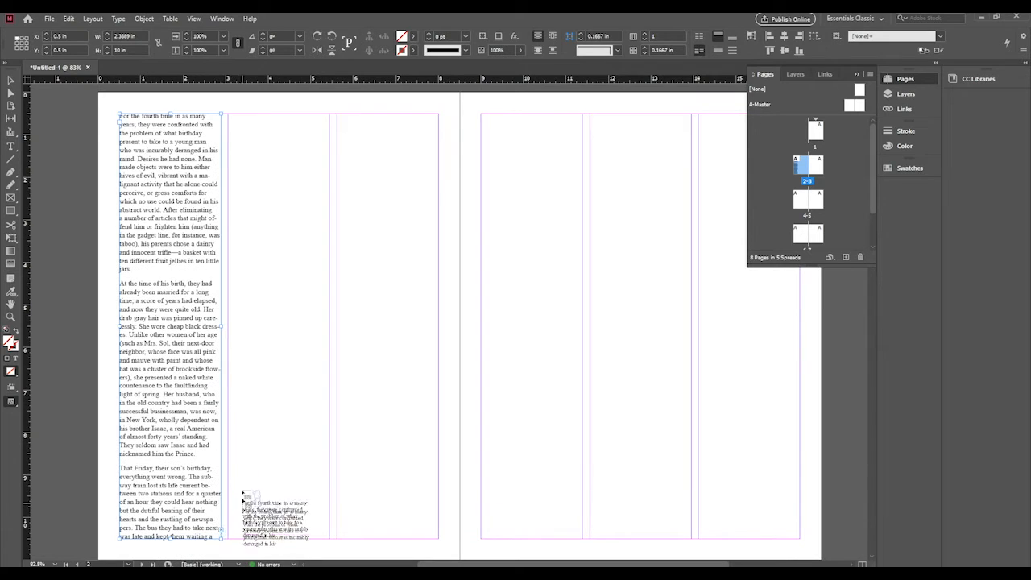
pyautogui.scroll(1, 208, 300)
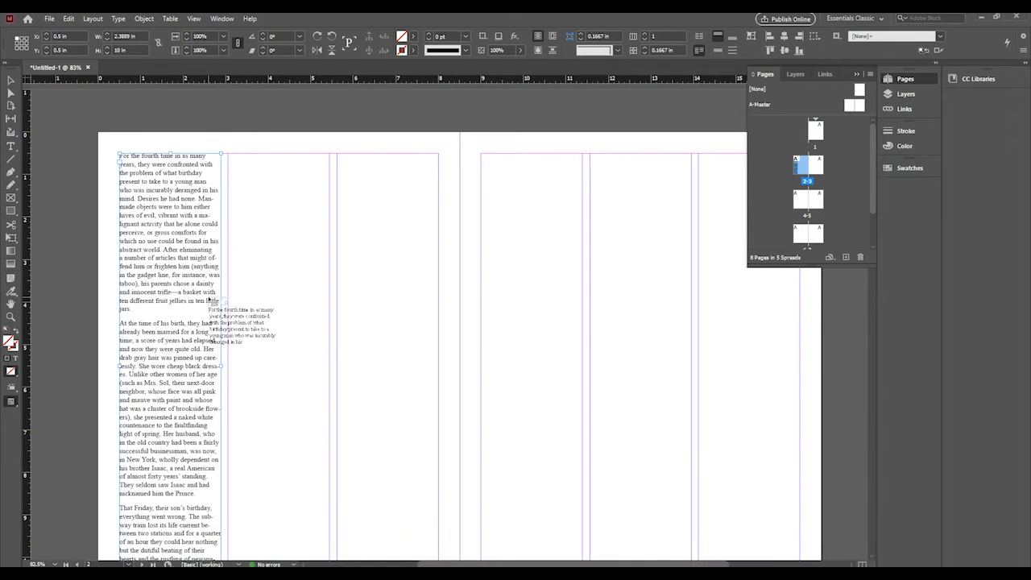
pyautogui.click(227, 156)
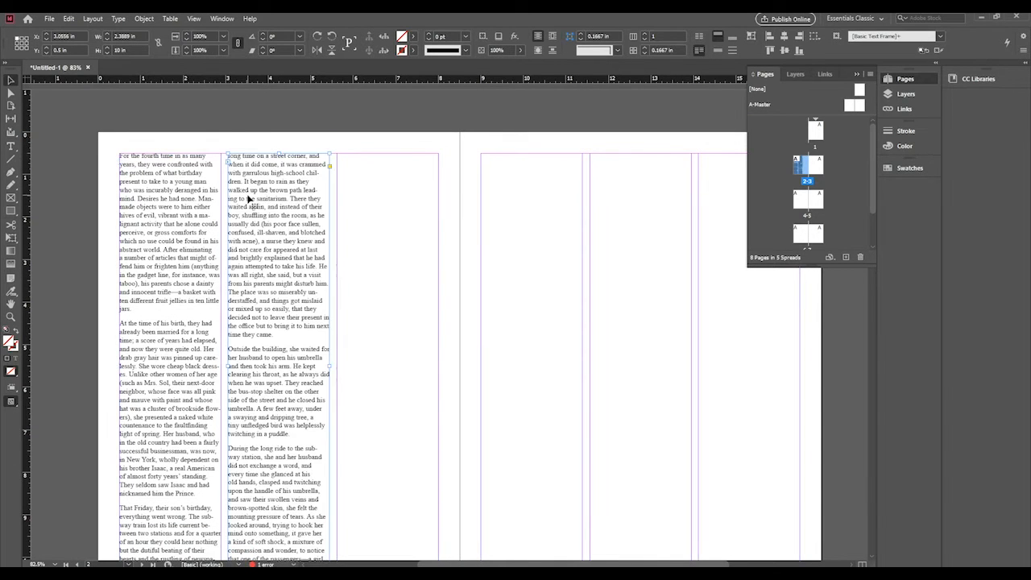
# - Continue the overset text from page 2's second column into a linked frame filling the third column
pyautogui.scroll(-4, 302, 238)
pyautogui.click(329, 410)
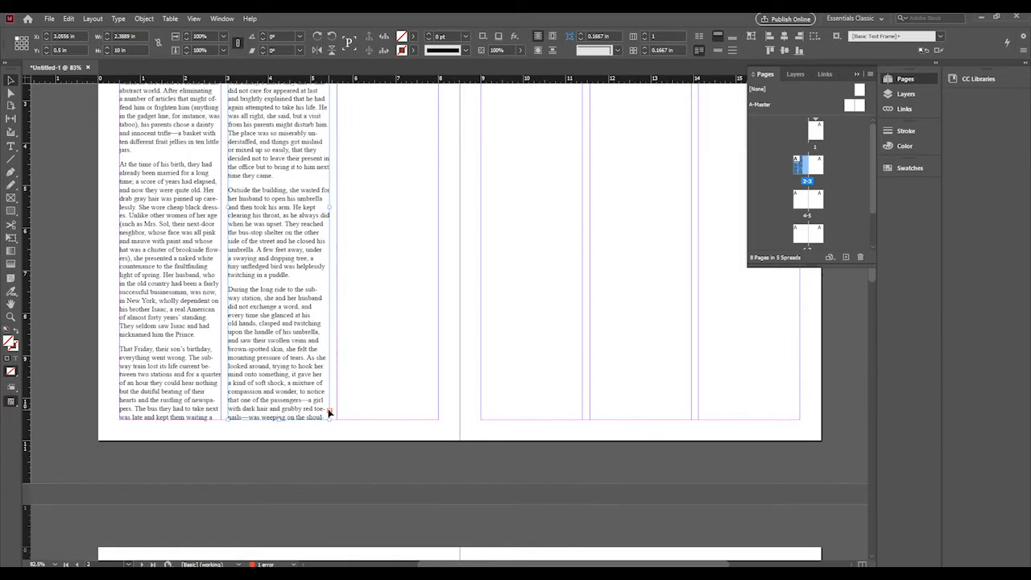
pyautogui.scroll(6, 358, 322)
pyautogui.click(343, 235)
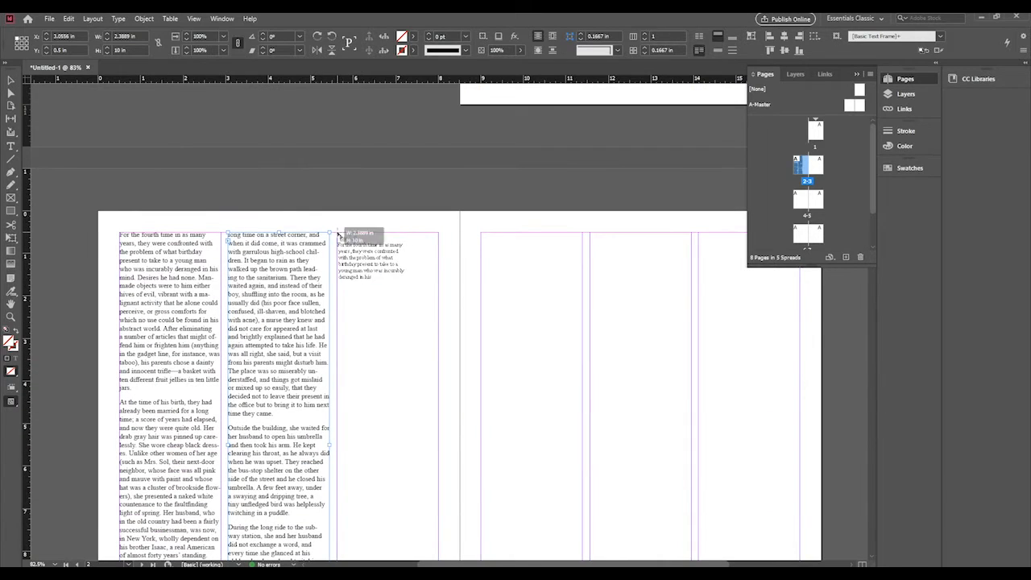
# - Thread the remaining overset text from page 2's third column into the first column of page 3
pyautogui.scroll(-6, 395, 298)
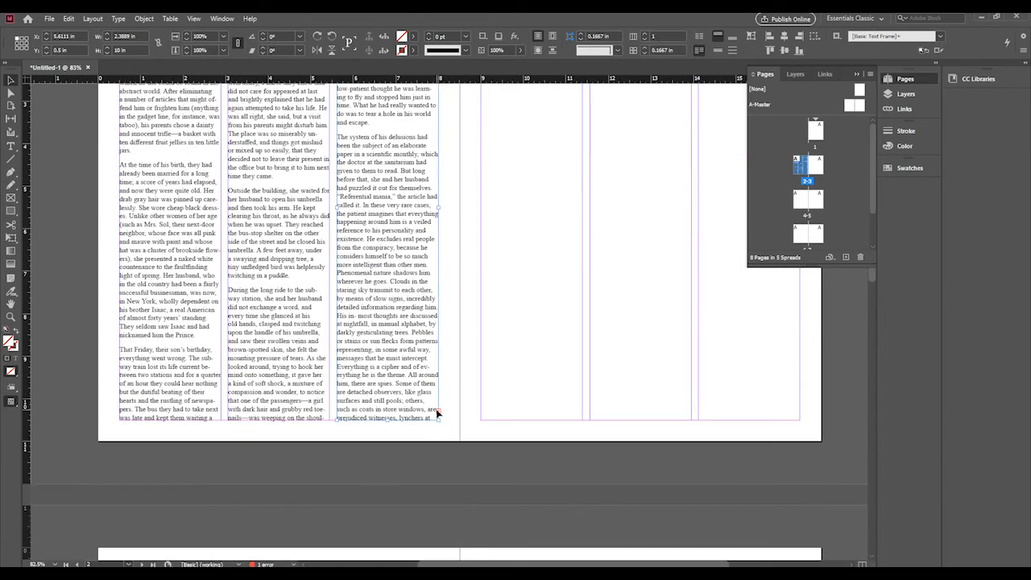
pyautogui.click(436, 410)
pyautogui.scroll(4, 483, 339)
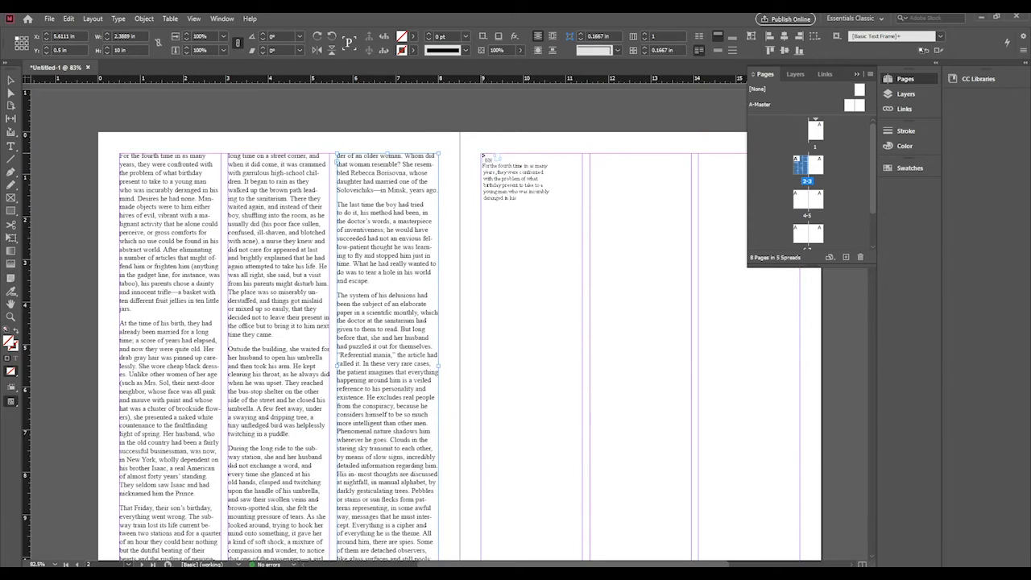
pyautogui.click(482, 153)
pyautogui.scroll(-3, 481, 284)
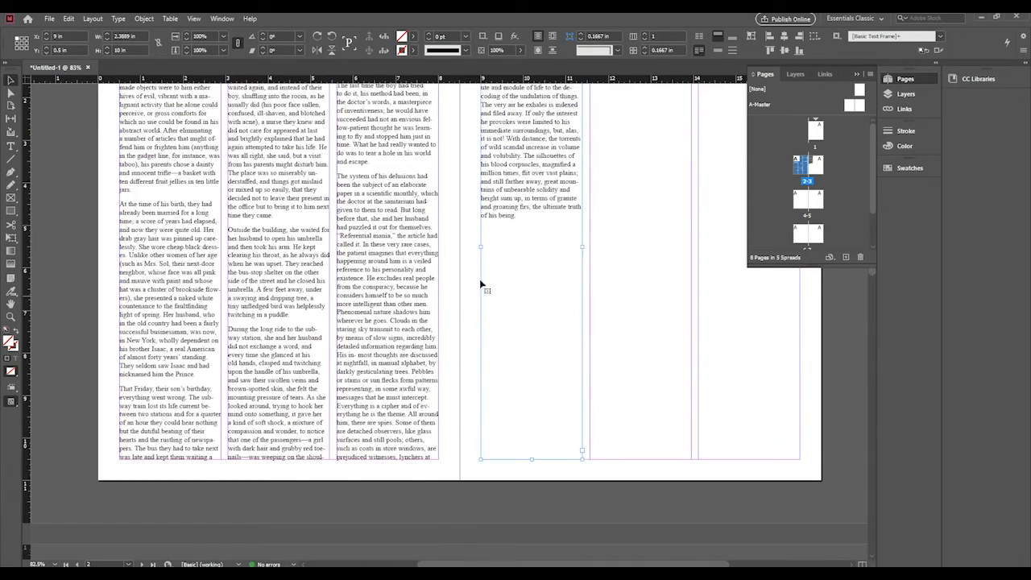
# - Try selecting the whole story, its first paragraph and a single word from within page 2's first column
pyautogui.scroll(2, 480, 284)
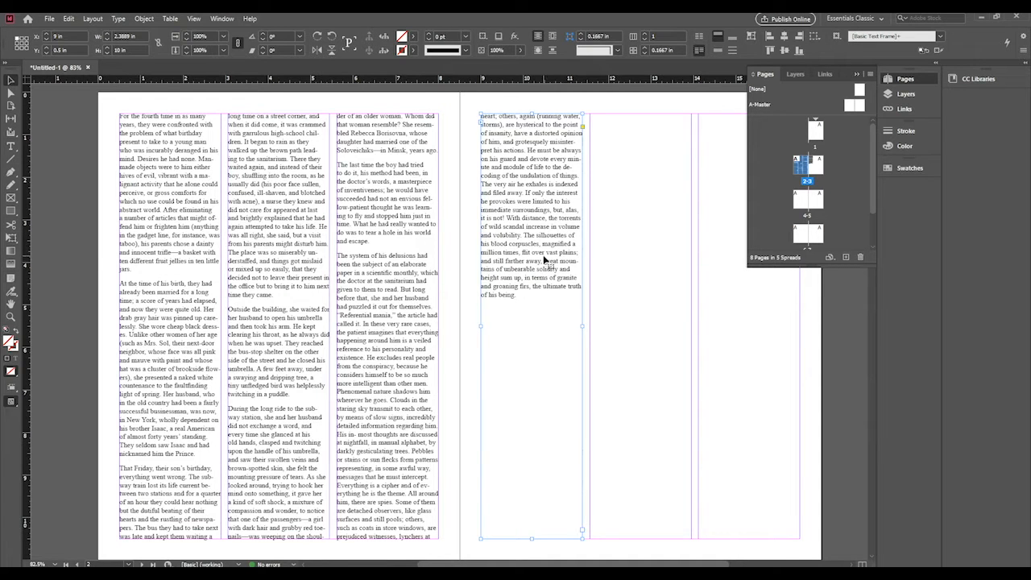
pyautogui.scroll(-1, 484, 346)
pyautogui.scroll(2, 366, 358)
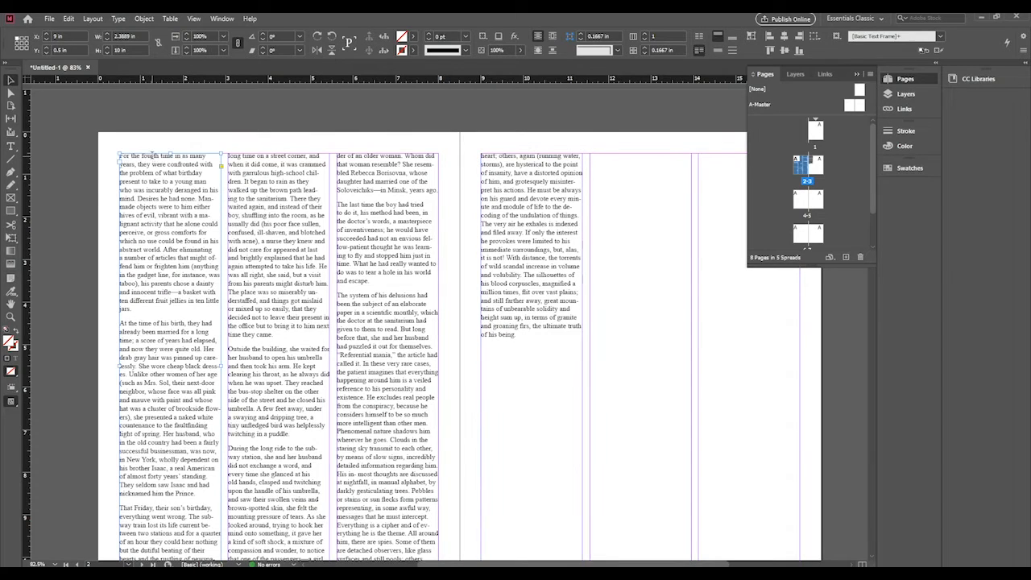
pyautogui.doubleClick(152, 207)
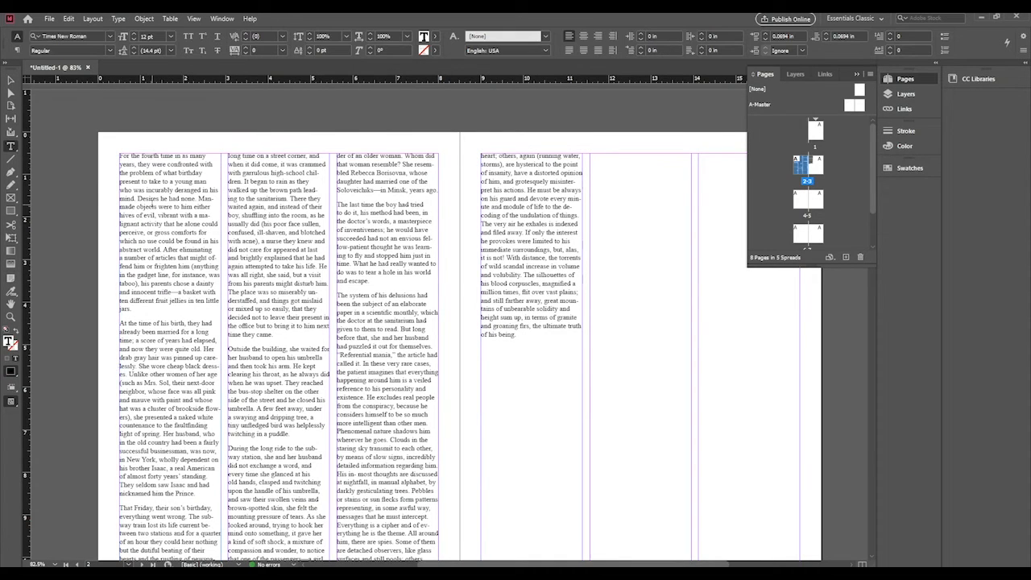
pyautogui.tripleClick(141, 155)
pyautogui.hotkey('ctrl', 'a')
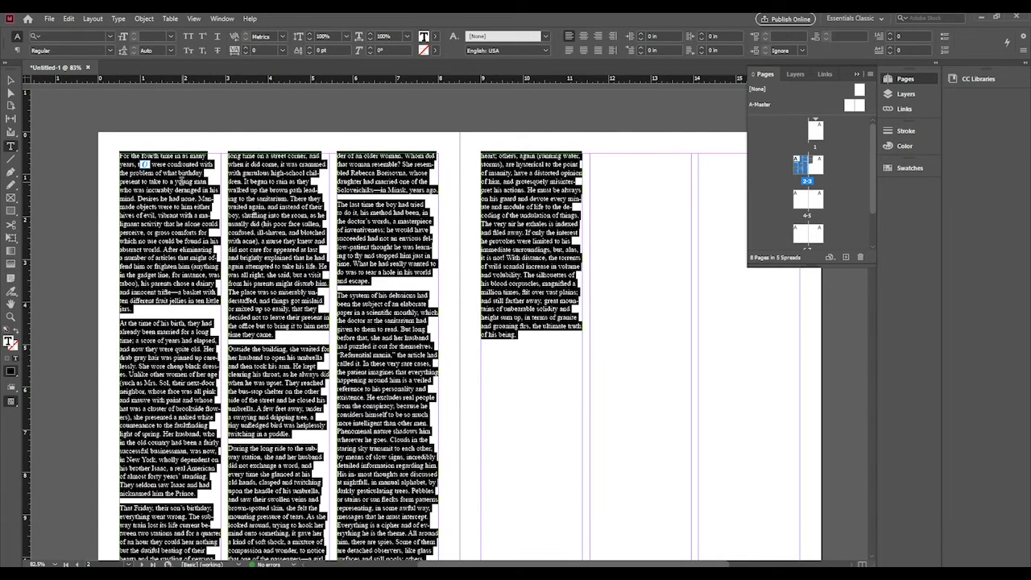
pyautogui.click(177, 198)
pyautogui.tripleClick(173, 197)
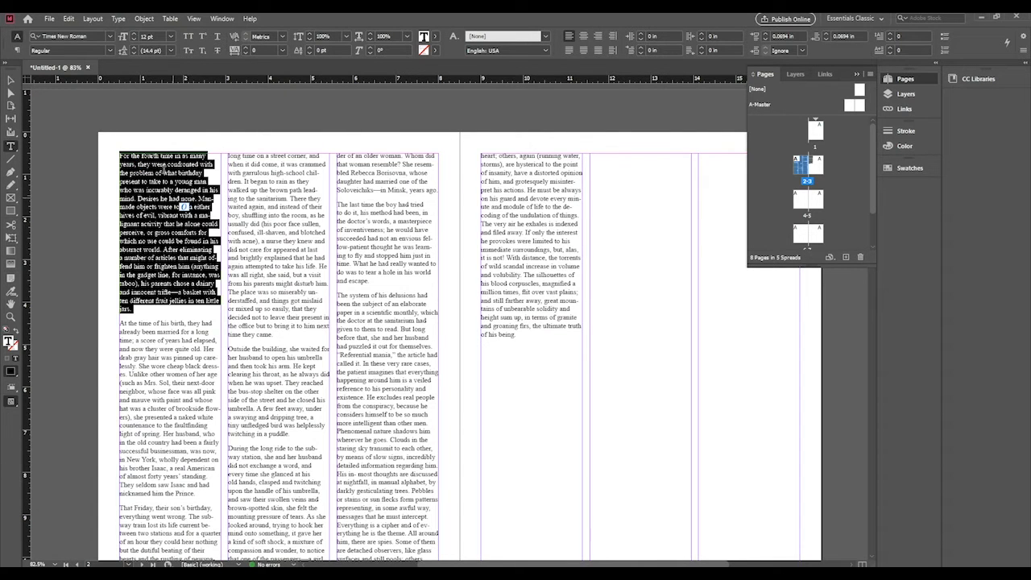
pyautogui.doubleClick(159, 165)
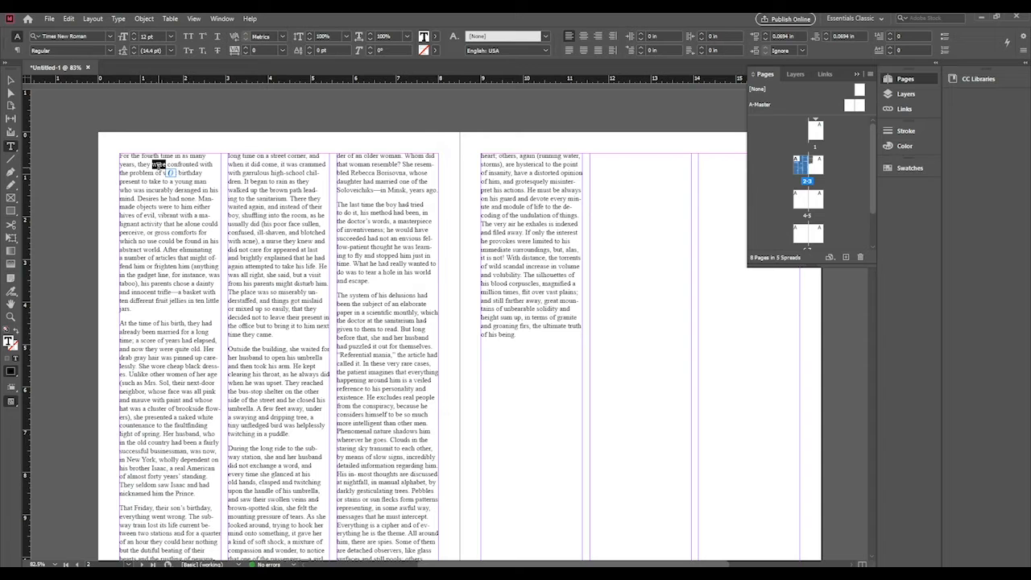
# - Select the entire threaded story and set its font to Gill Sans MT
pyautogui.tripleClick(159, 166)
pyautogui.hotkey('ctrl', 'a')
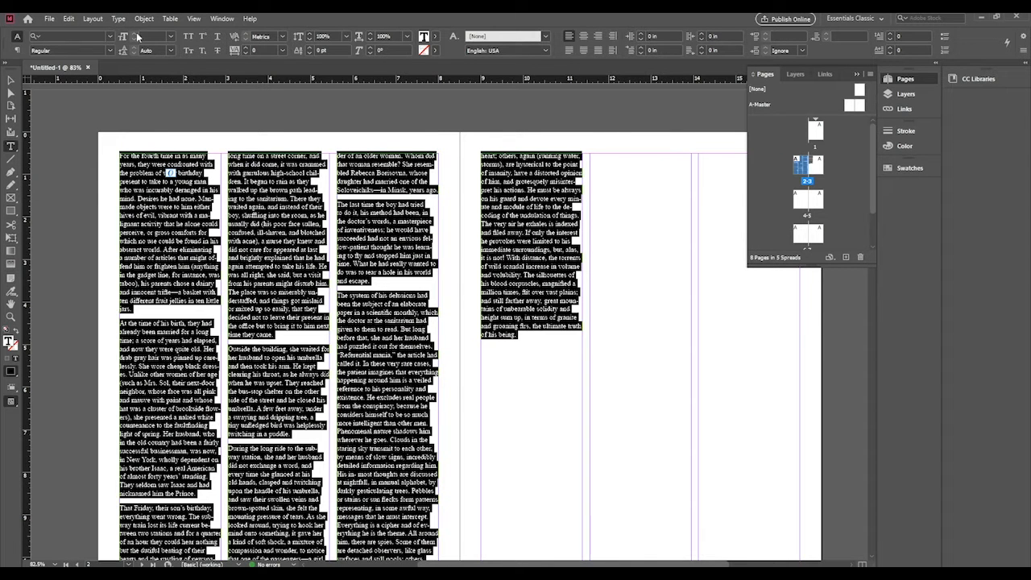
pyautogui.click(110, 37)
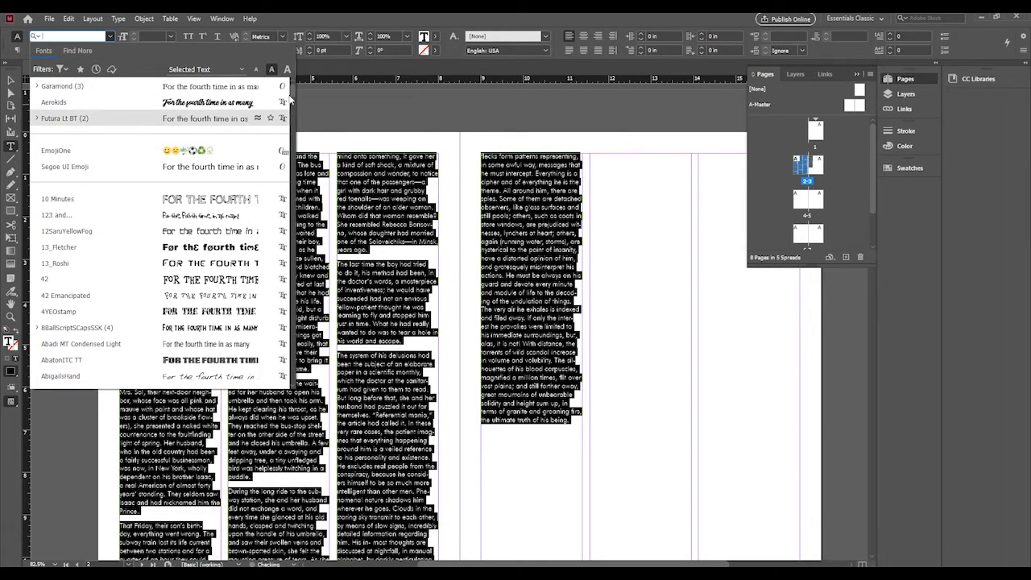
pyautogui.moveTo(292, 91); pyautogui.dragTo(293, 241)
pyautogui.scroll(8, 292, 222)
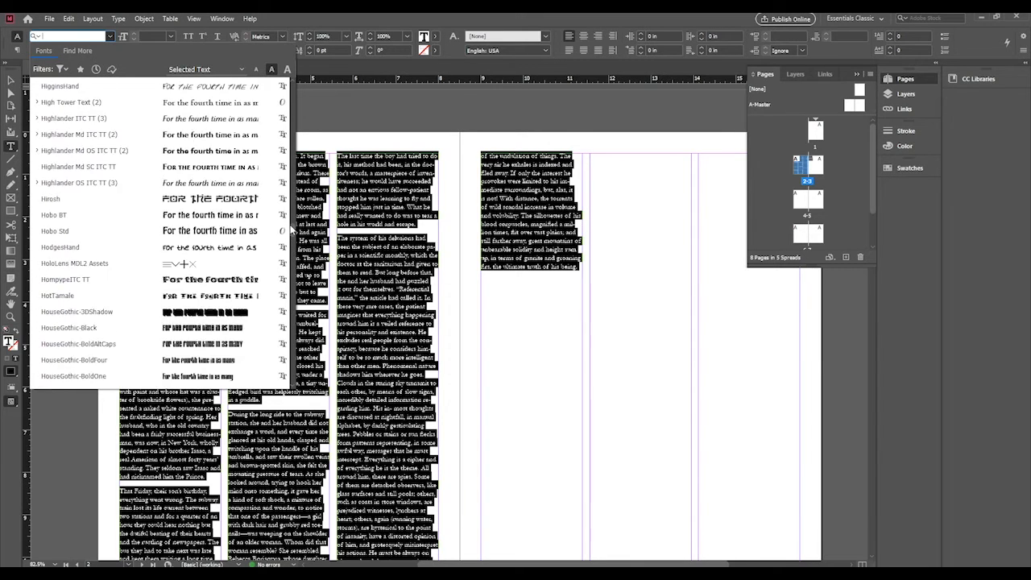
pyautogui.scroll(-2, 292, 225)
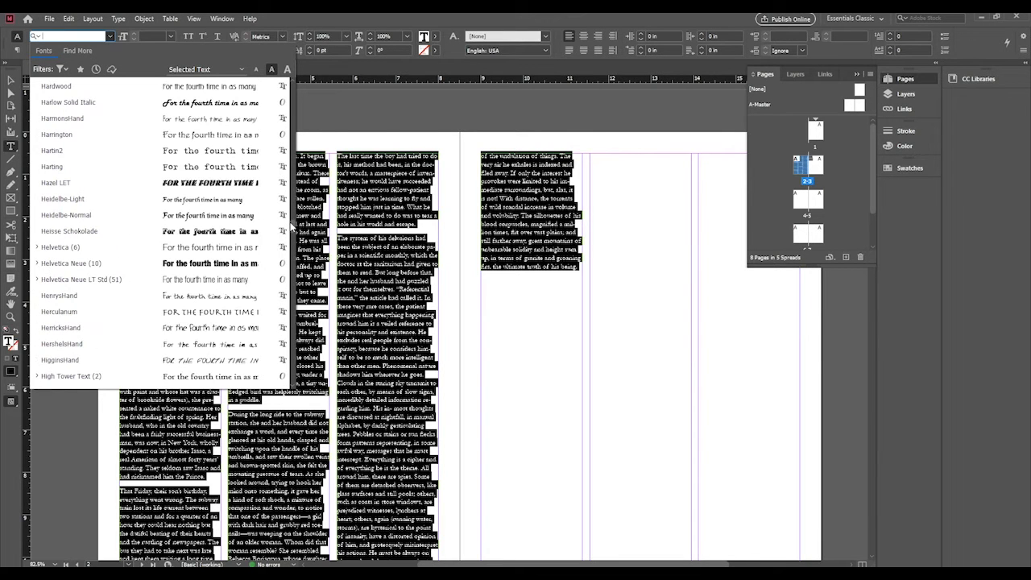
pyautogui.scroll(10, 293, 225)
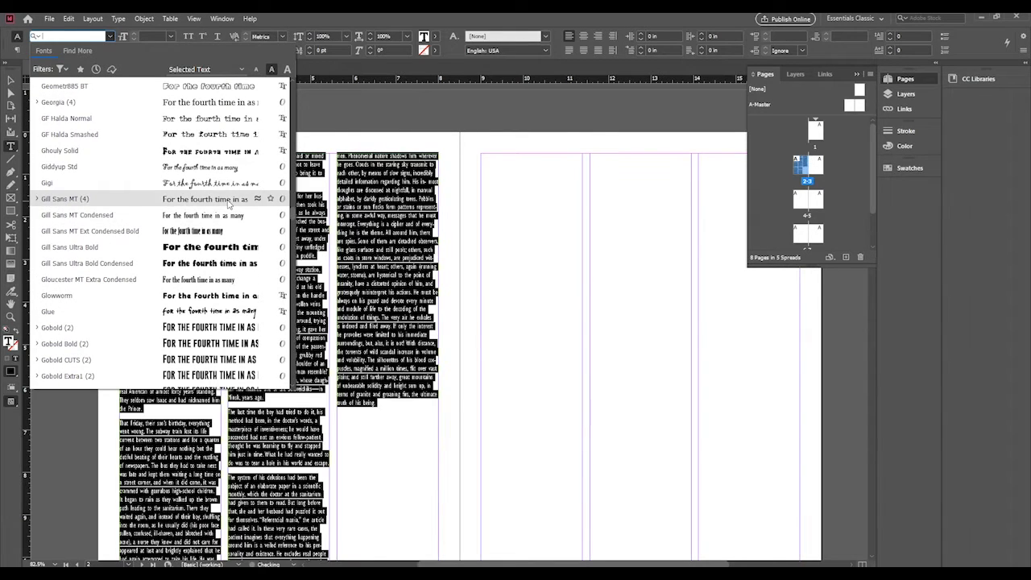
pyautogui.click(228, 199)
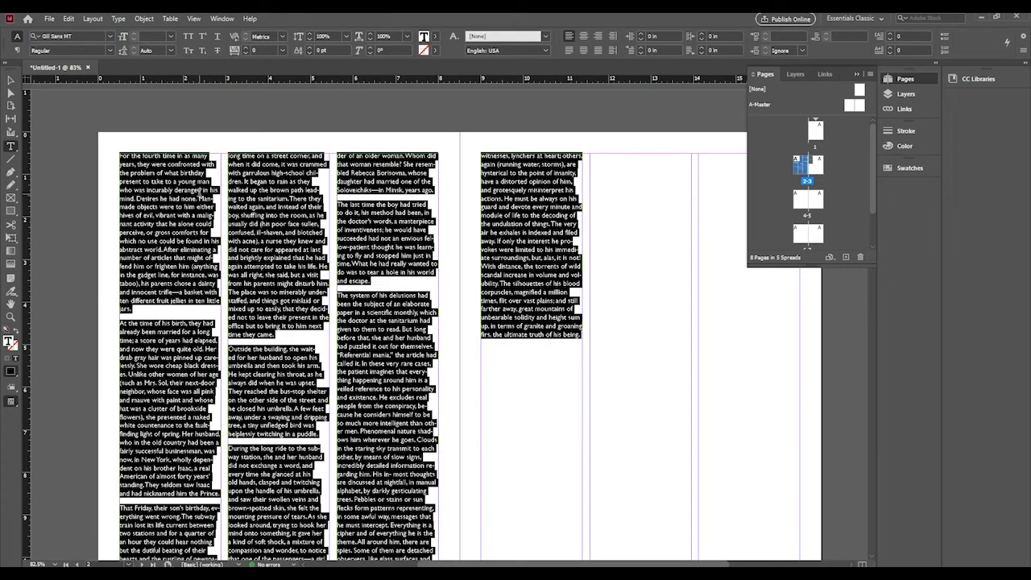
# - Justify the whole story with the last line of each paragraph aligned left
pyautogui.click(199, 191)
pyautogui.tripleClick(199, 191)
pyautogui.hotkey('ctrl', 'a')
pyautogui.click(569, 50)
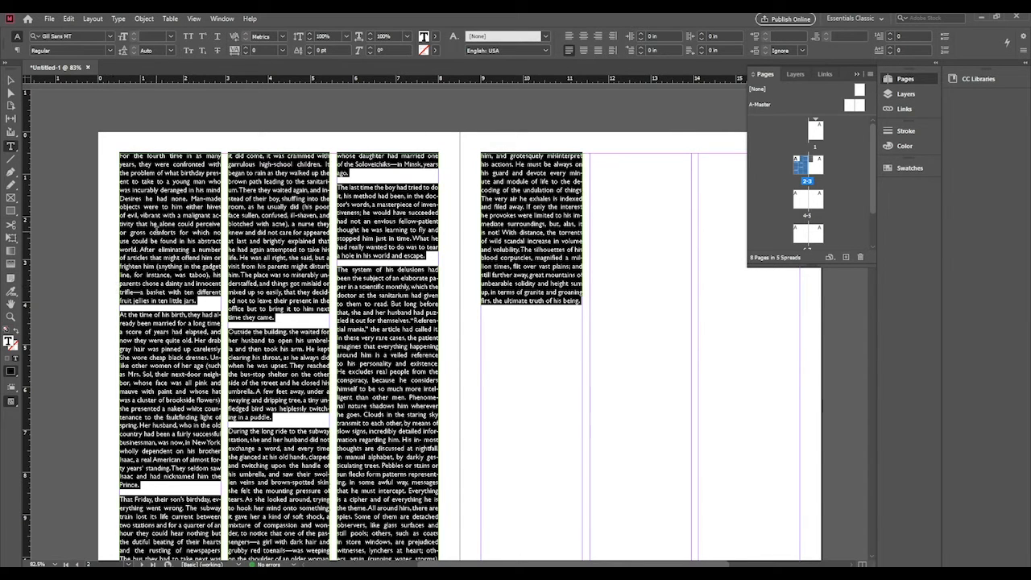
pyautogui.click(154, 228)
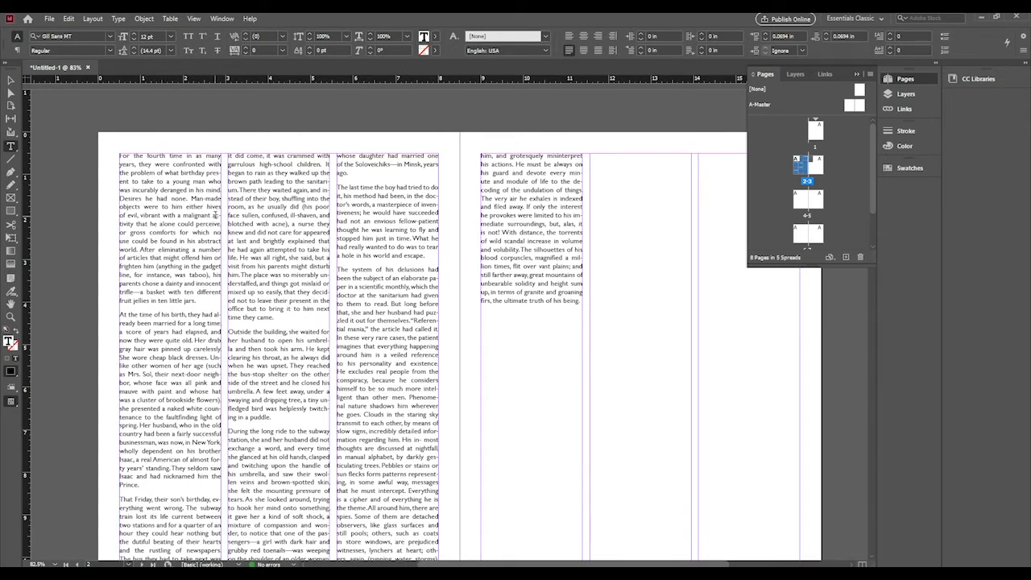
# - Open the hyphenation settings for the entire story and turn on the preview
pyautogui.moveTo(224, 216); pyautogui.dragTo(221, 234)
pyautogui.scroll(-2, 224, 224)
pyautogui.scroll(-1, 219, 237)
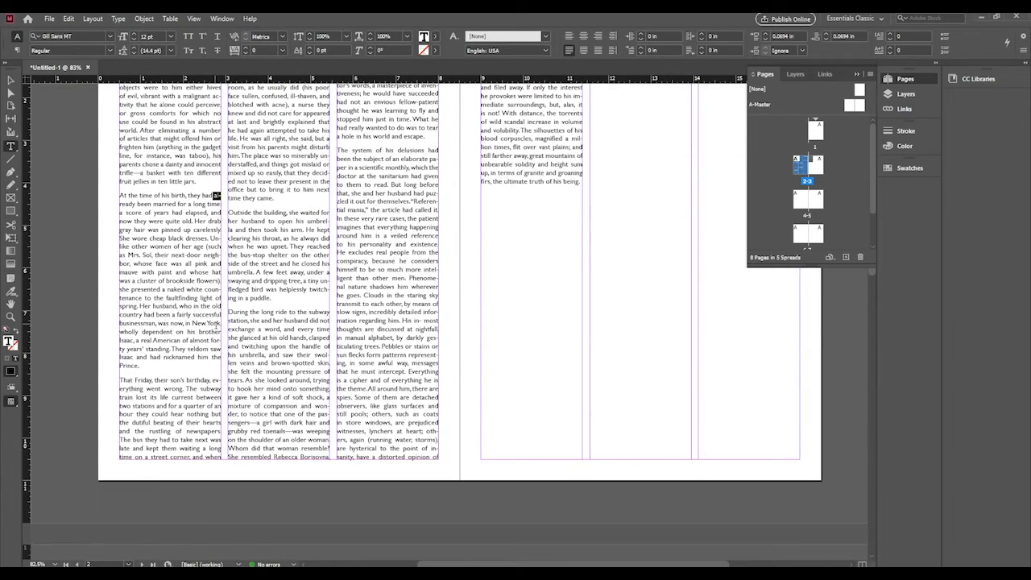
pyautogui.click(210, 382)
pyautogui.scroll(5, 230, 385)
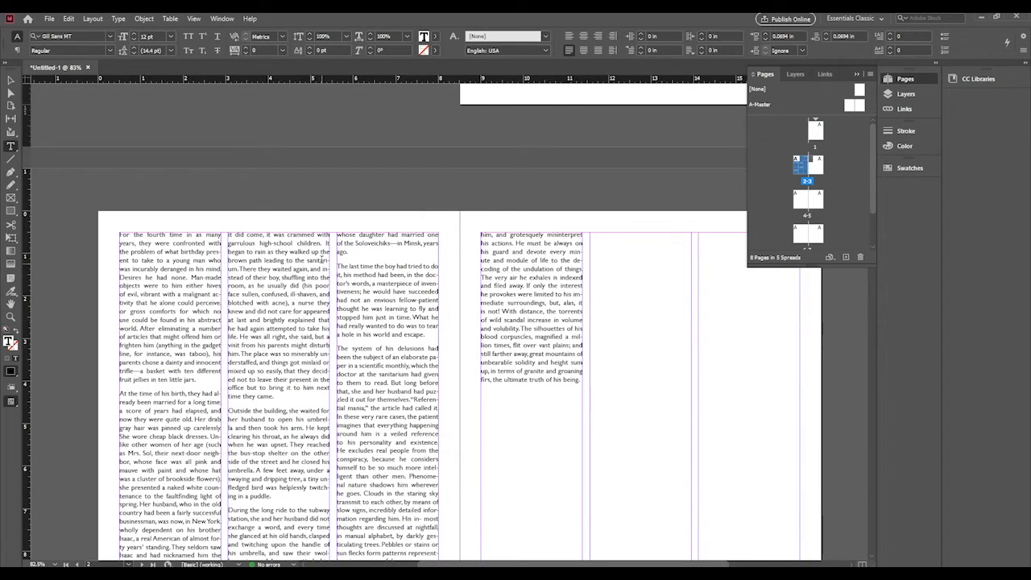
pyautogui.doubleClick(322, 258)
pyautogui.doubleClick(322, 258)
pyautogui.click(322, 258)
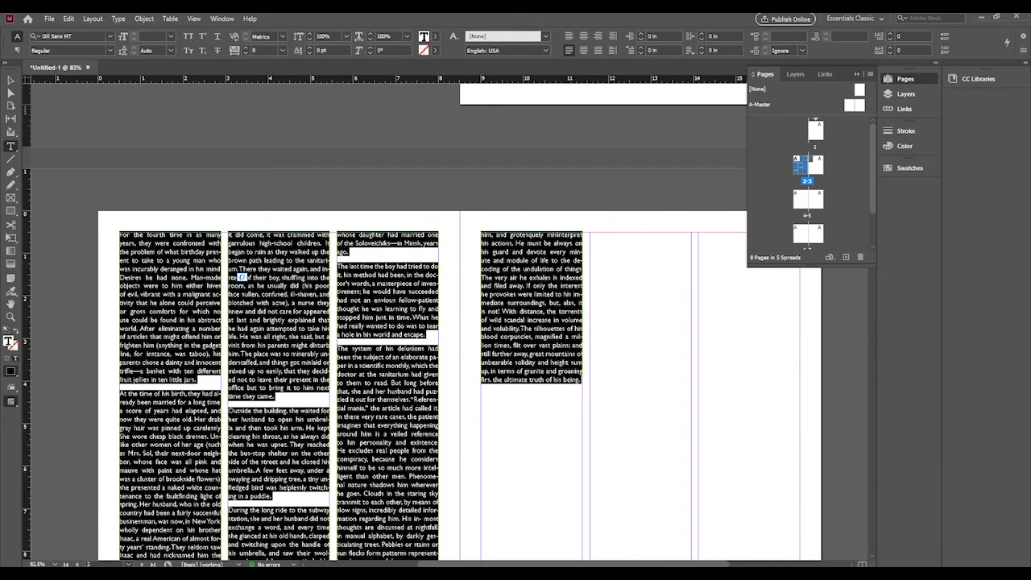
pyautogui.click(1024, 37)
pyautogui.click(614, 222)
pyautogui.click(1024, 39)
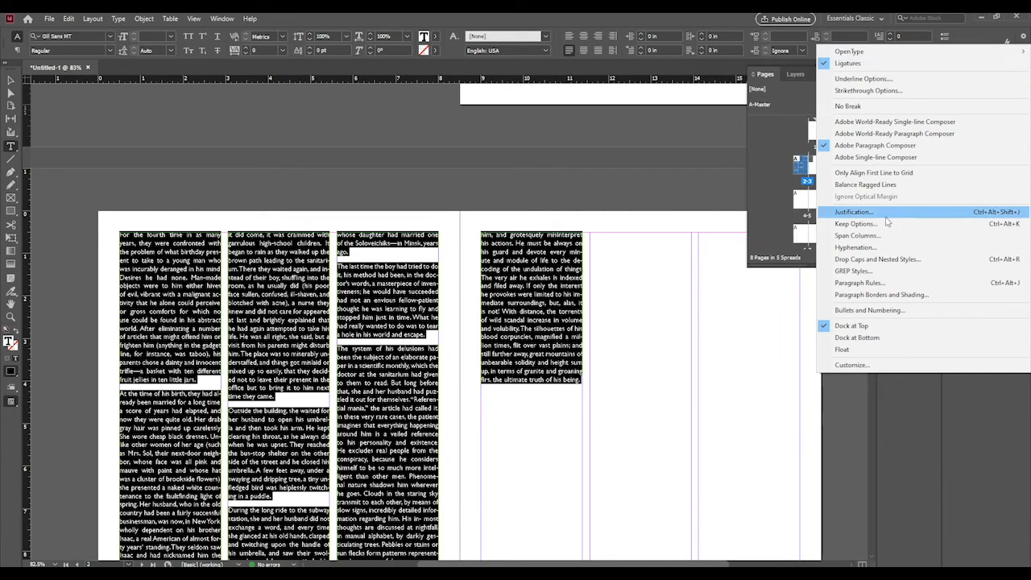
pyautogui.click(884, 250)
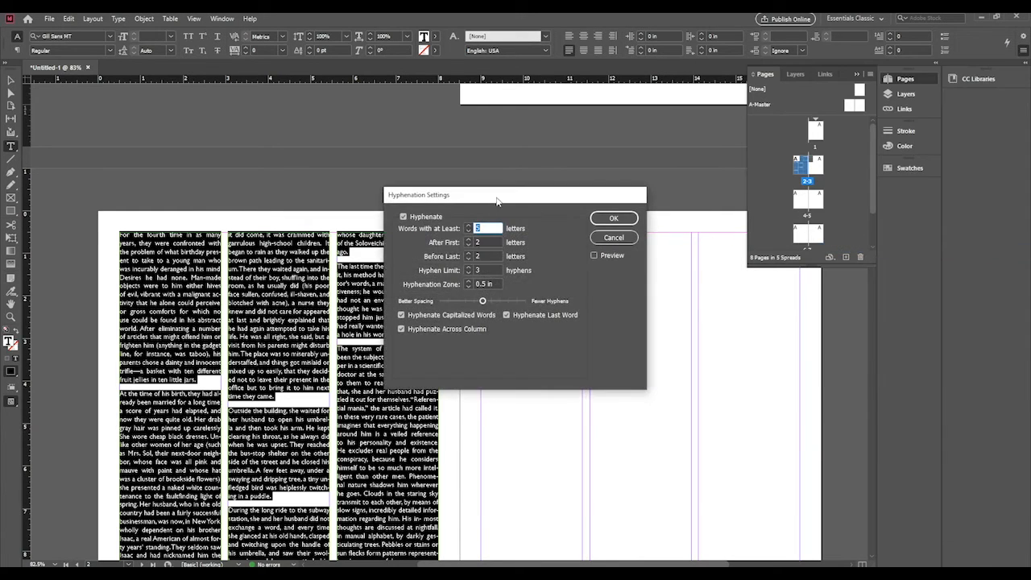
pyautogui.moveTo(498, 198); pyautogui.dragTo(617, 146)
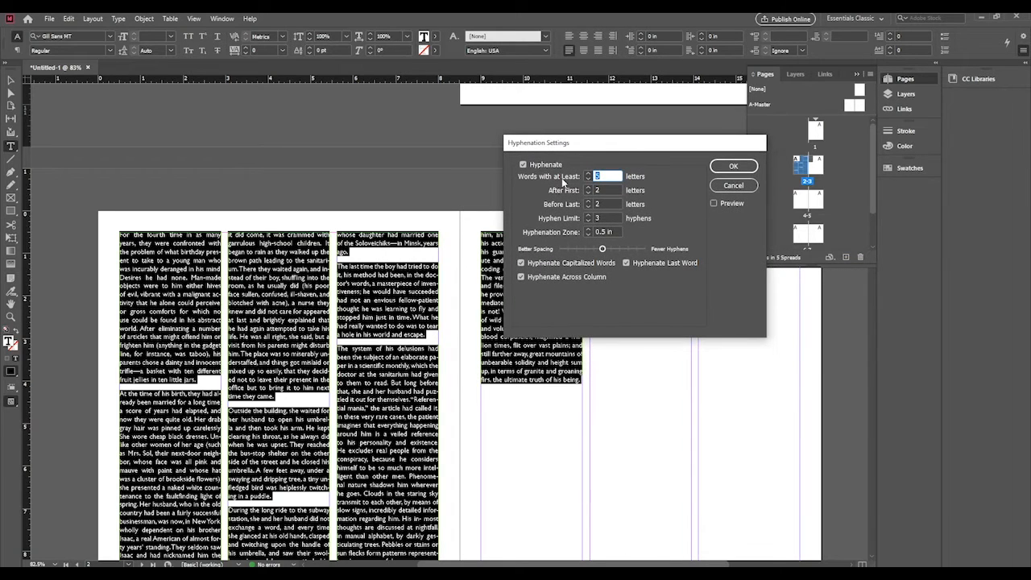
pyautogui.click(714, 203)
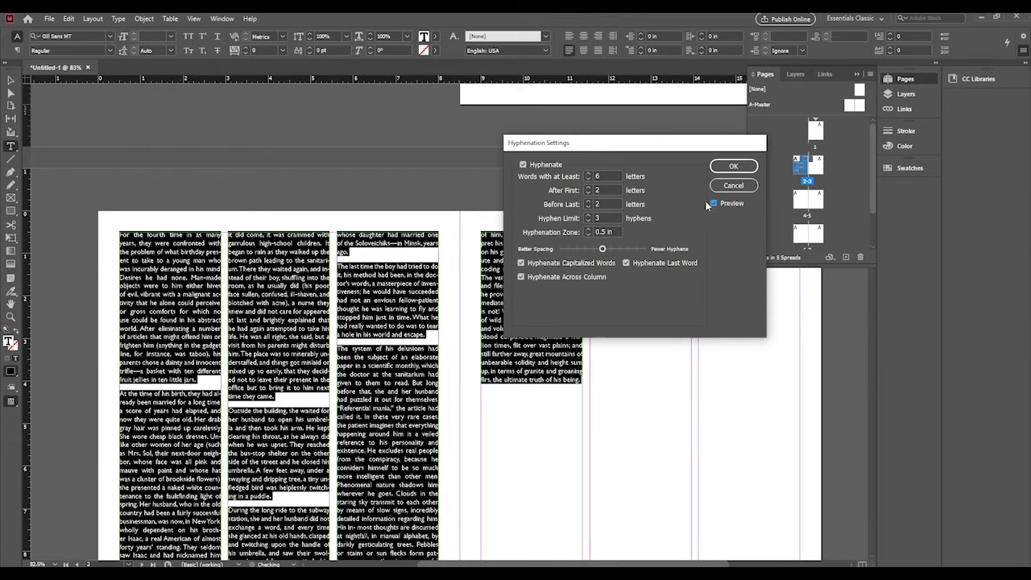
# - Try raising the minimum length of hyphenated words to 19 letters
pyautogui.click(589, 173)
pyautogui.click(589, 173)
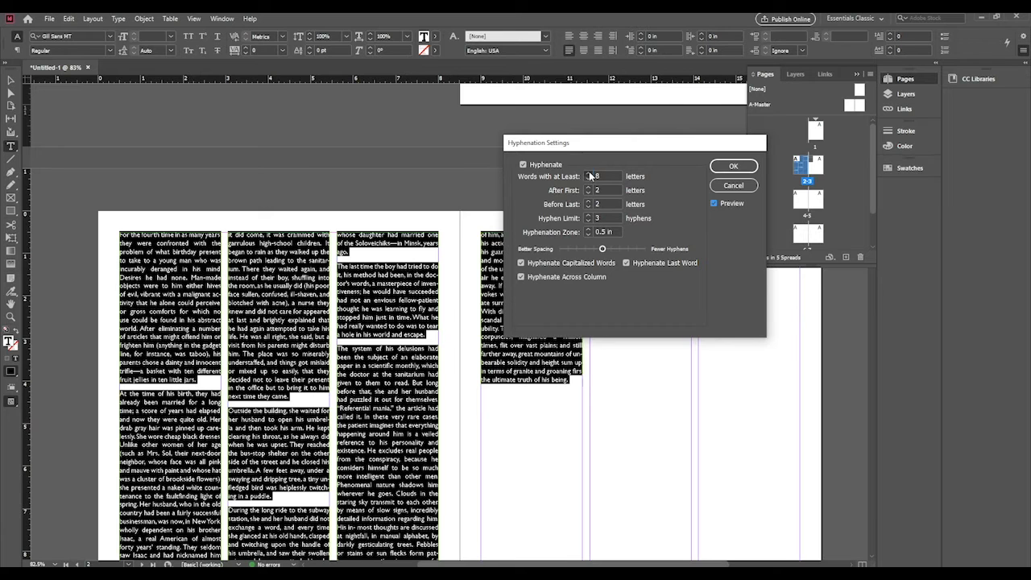
pyautogui.click(589, 174)
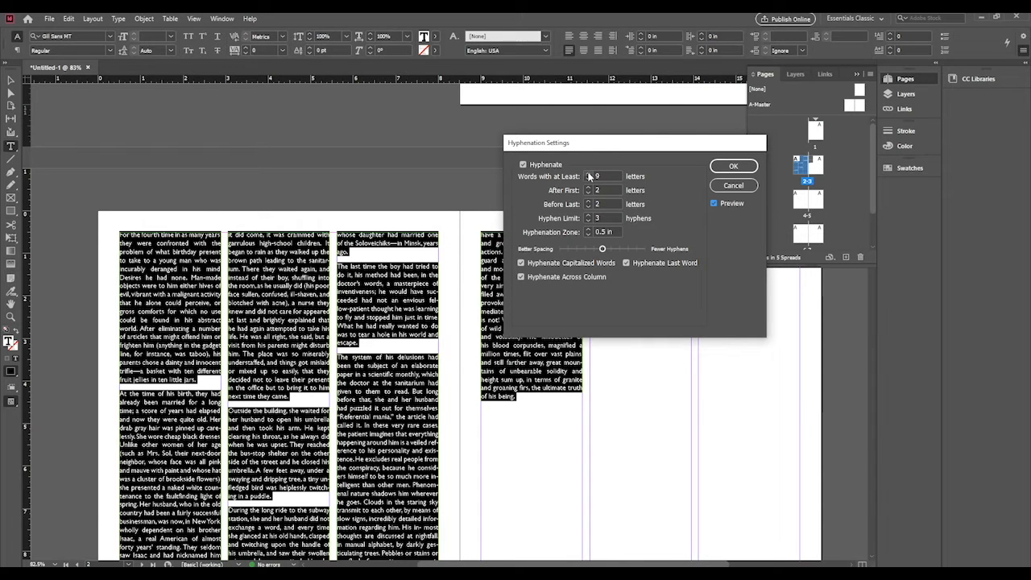
pyautogui.click(590, 173)
pyautogui.click(588, 178)
pyautogui.click(589, 174)
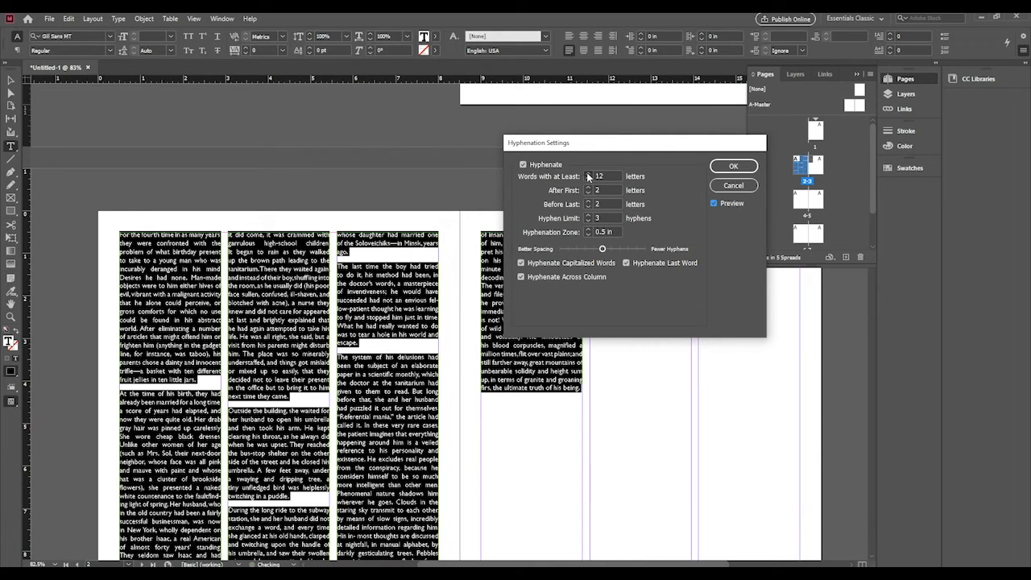
pyautogui.click(588, 173)
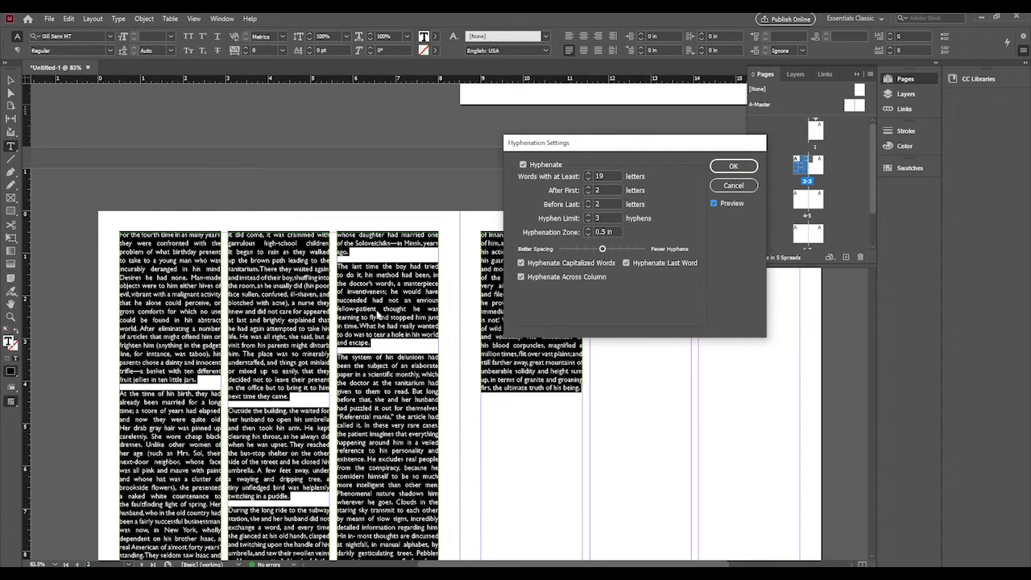
# - Set hyphenation to words with at least 8 letters and apply it to the story
pyautogui.click(589, 179)
pyautogui.click(589, 179)
pyautogui.click(588, 179)
pyautogui.click(589, 179)
pyautogui.click(588, 179)
pyautogui.click(589, 178)
pyautogui.click(588, 179)
pyautogui.click(589, 179)
pyautogui.click(588, 178)
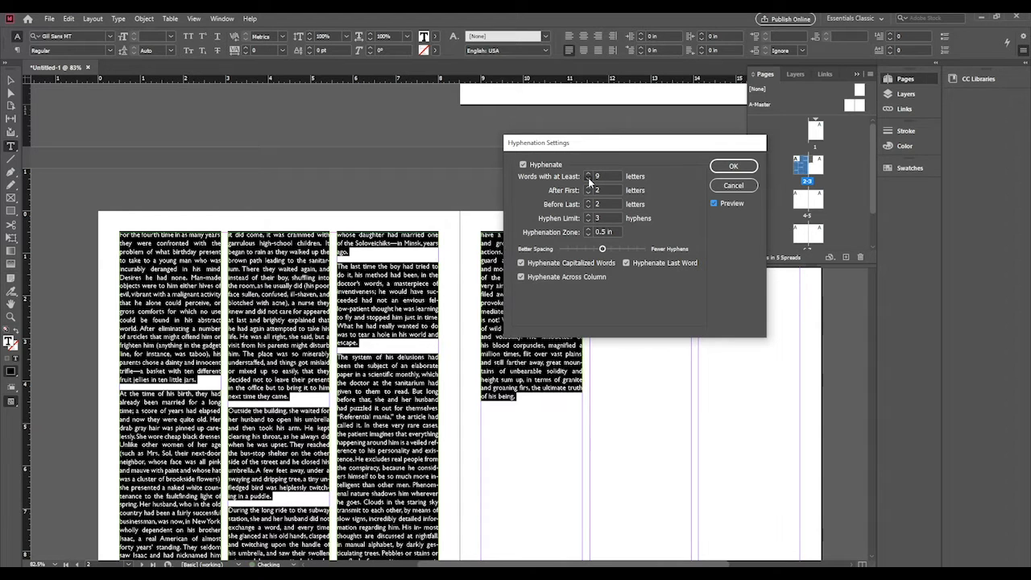
pyautogui.click(589, 179)
pyautogui.click(589, 179)
pyautogui.click(588, 179)
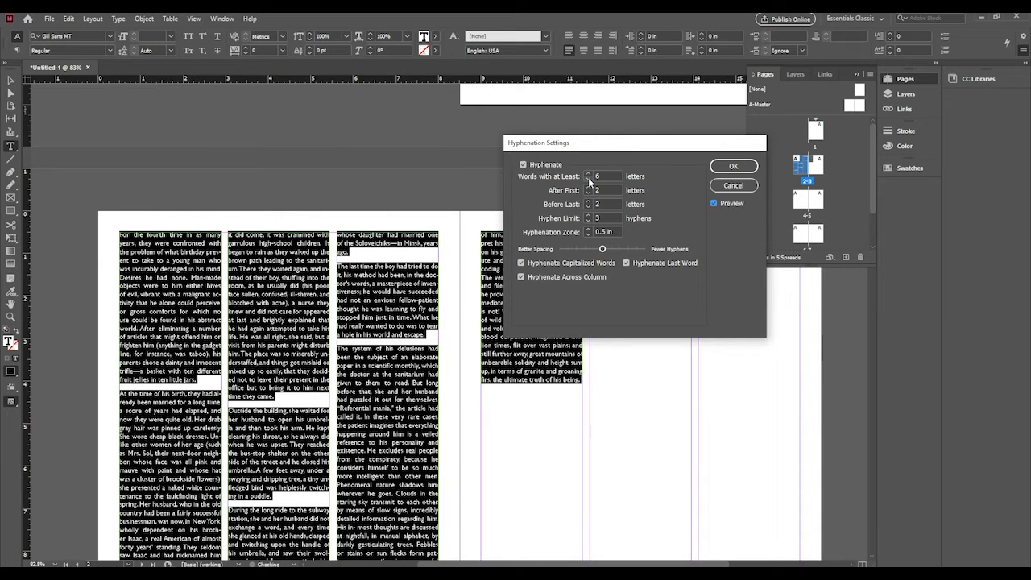
pyautogui.click(589, 173)
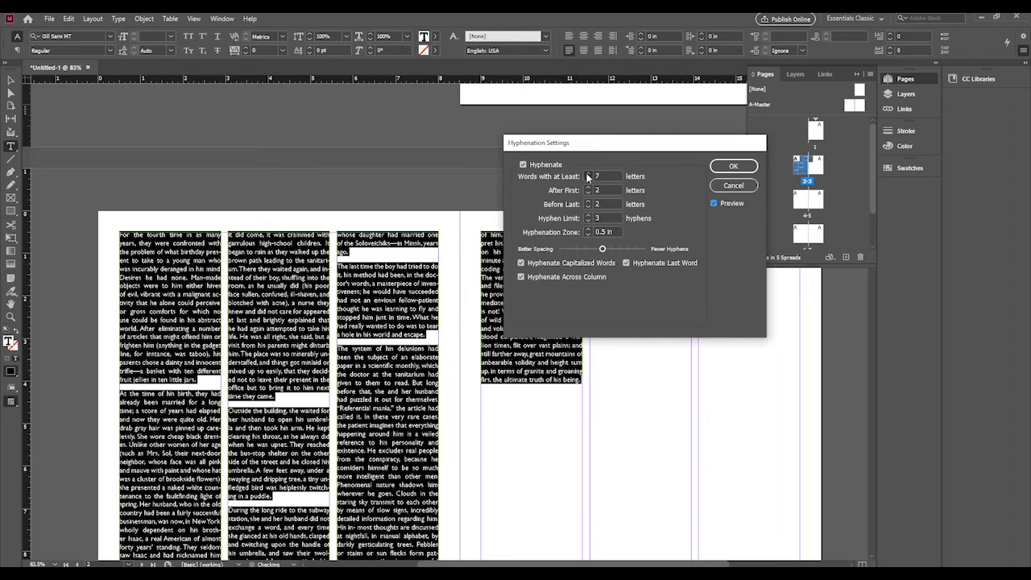
pyautogui.click(588, 173)
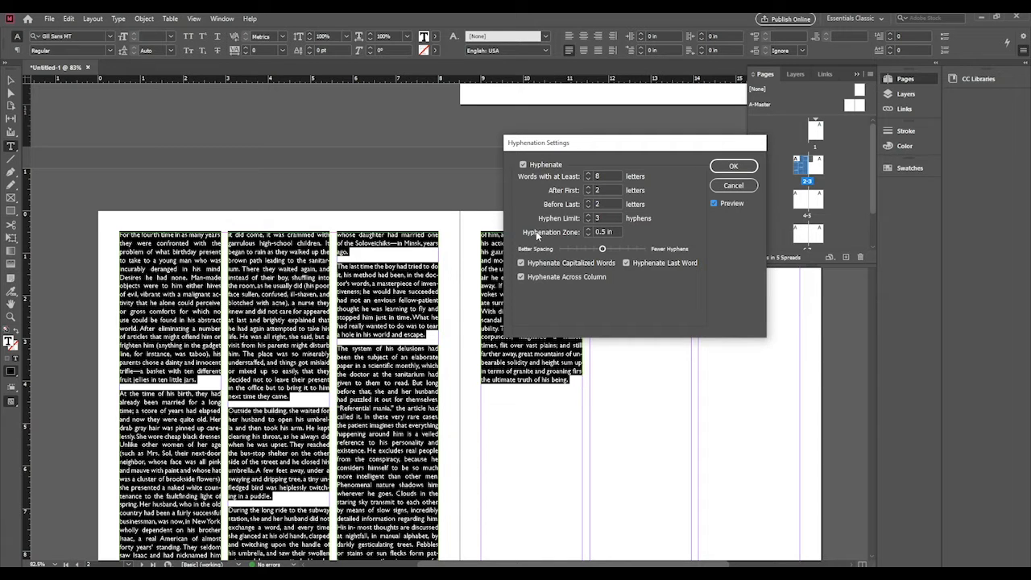
pyautogui.click(733, 166)
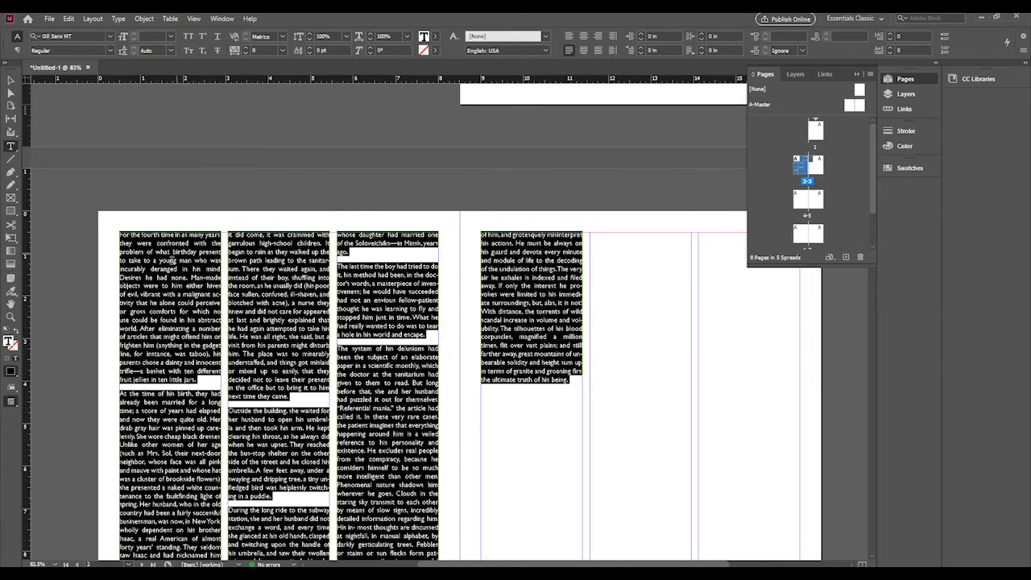
# - Select all four linked text frames, three on page 2 and one on page 3
pyautogui.scroll(-1, 171, 261)
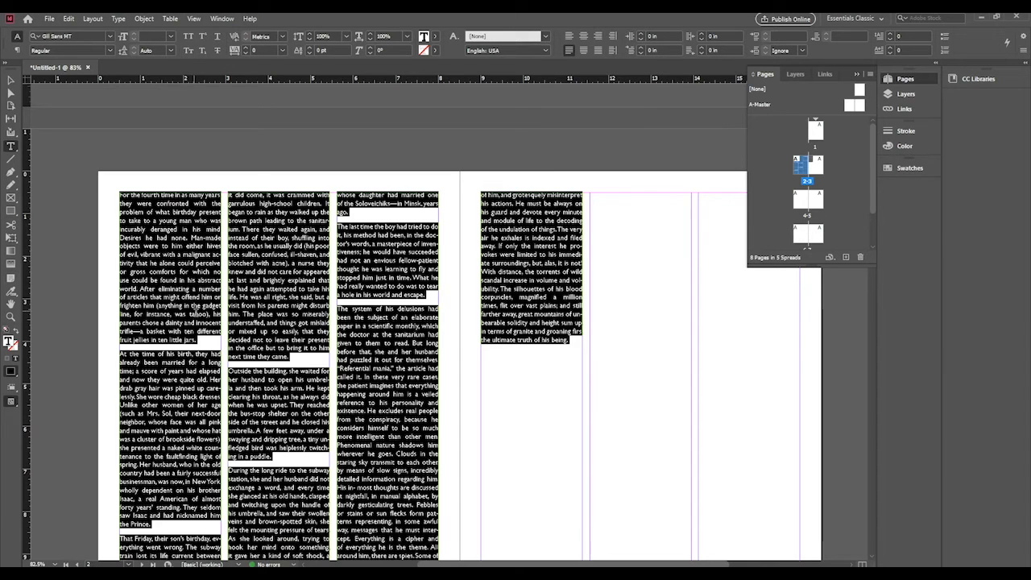
pyautogui.scroll(-2, 196, 313)
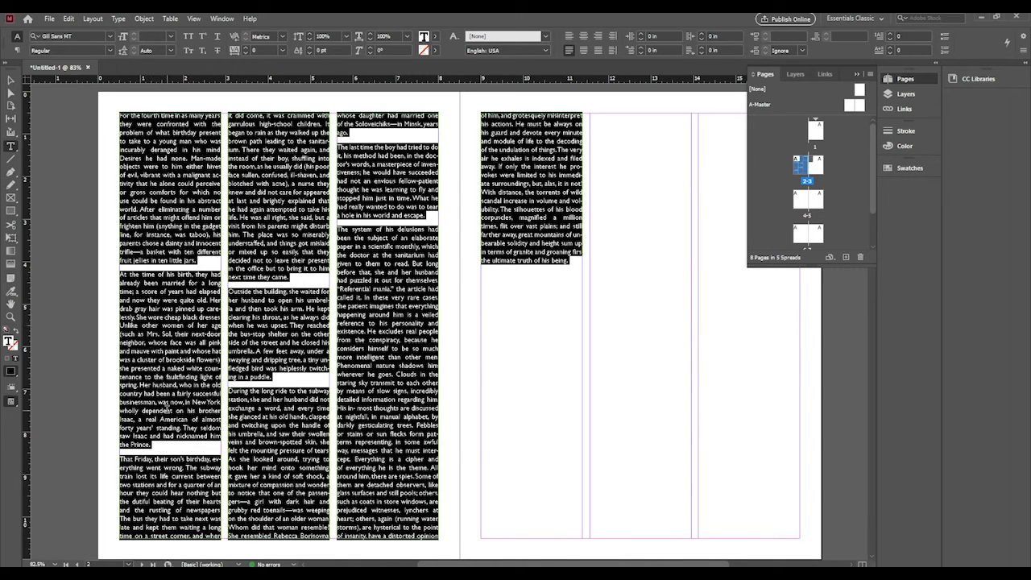
pyautogui.scroll(1, 179, 395)
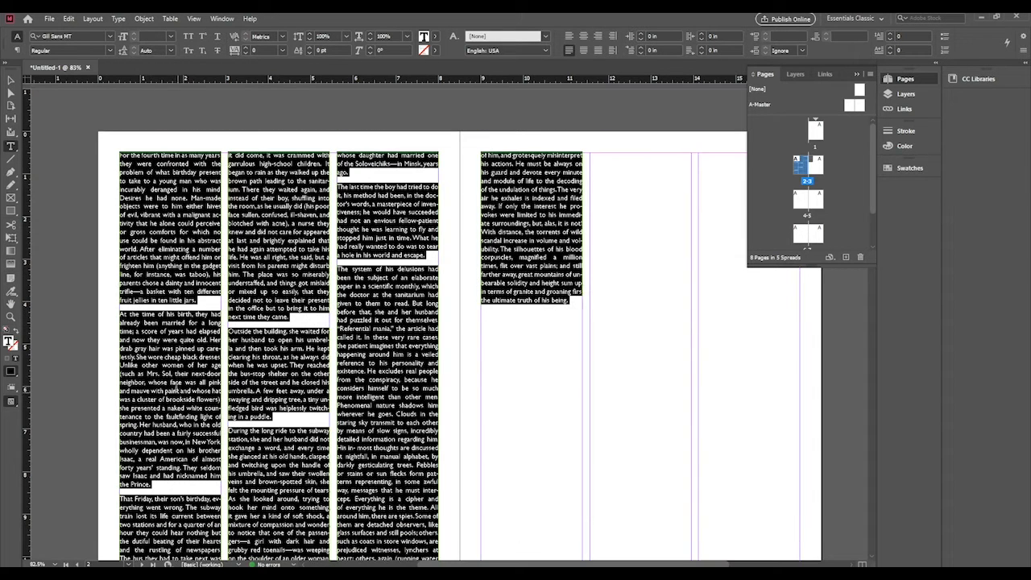
pyautogui.click(11, 79)
pyautogui.click(184, 232)
pyautogui.click(309, 263)
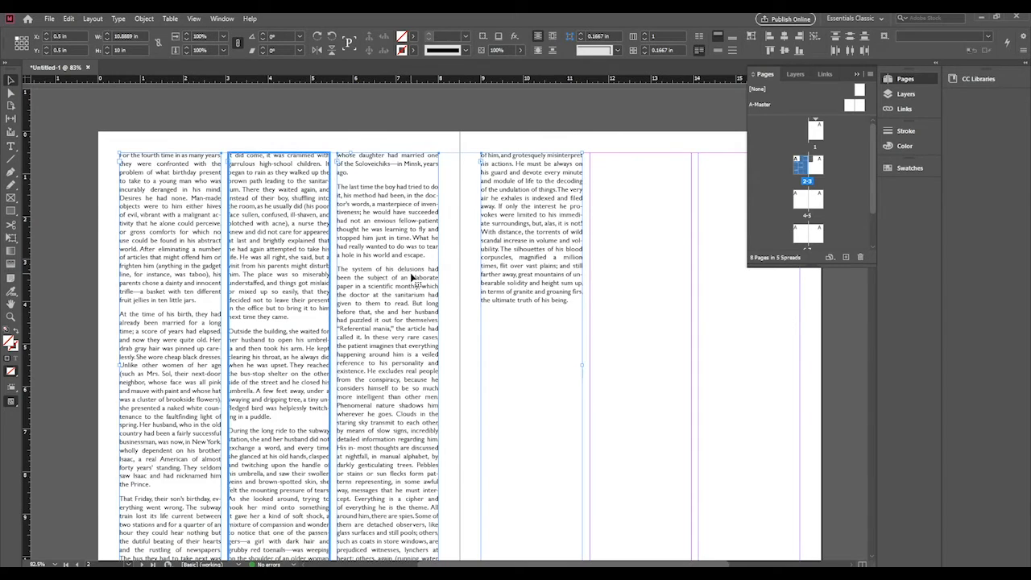
pyautogui.click(414, 280)
pyautogui.click(520, 266)
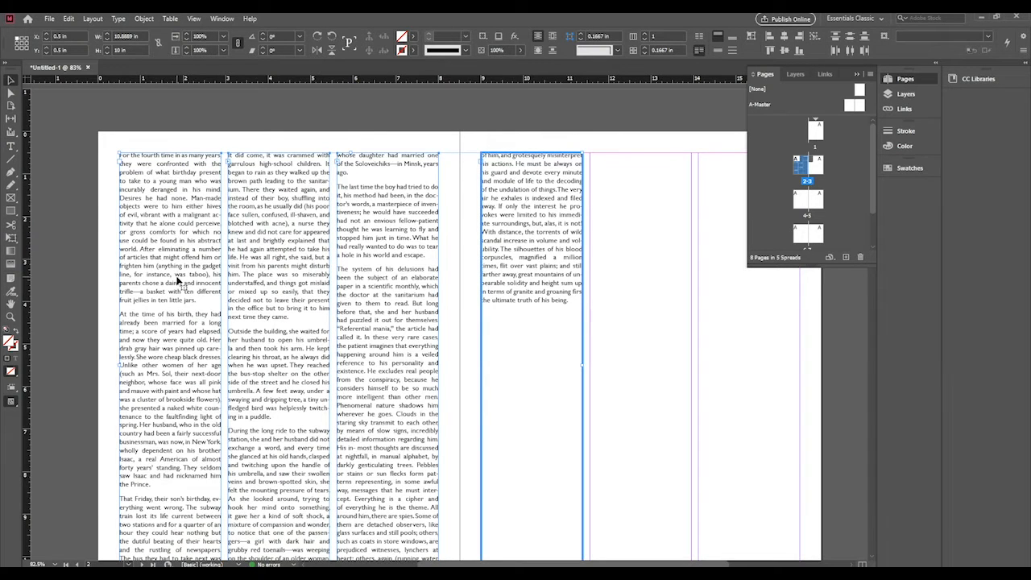
# - Shorten the first column's text frame on page 2 from its upper edge to about 6.52 in high, leaving room for a title
pyautogui.scroll(-2, 171, 244)
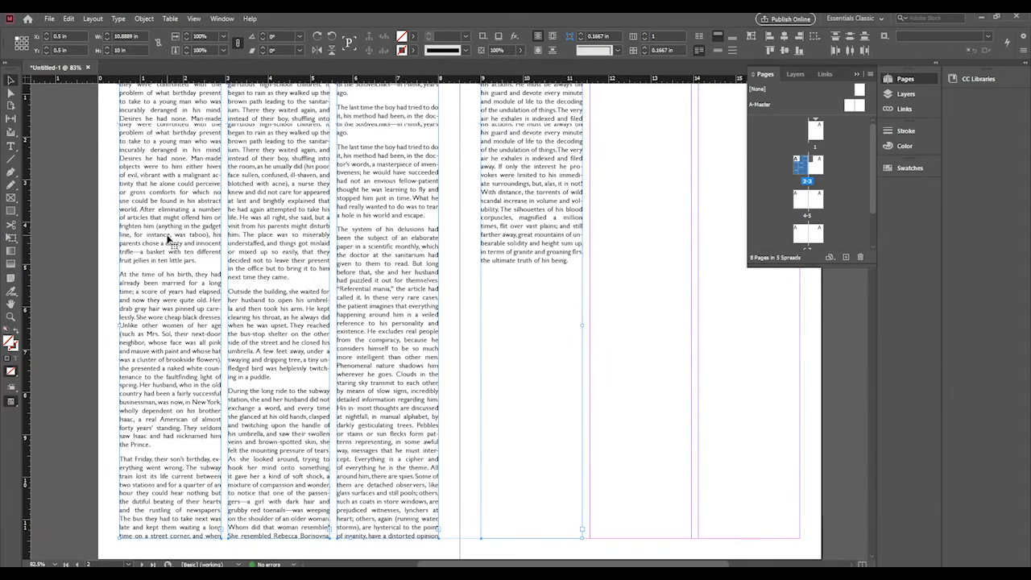
pyautogui.scroll(1, 171, 243)
pyautogui.click(145, 147)
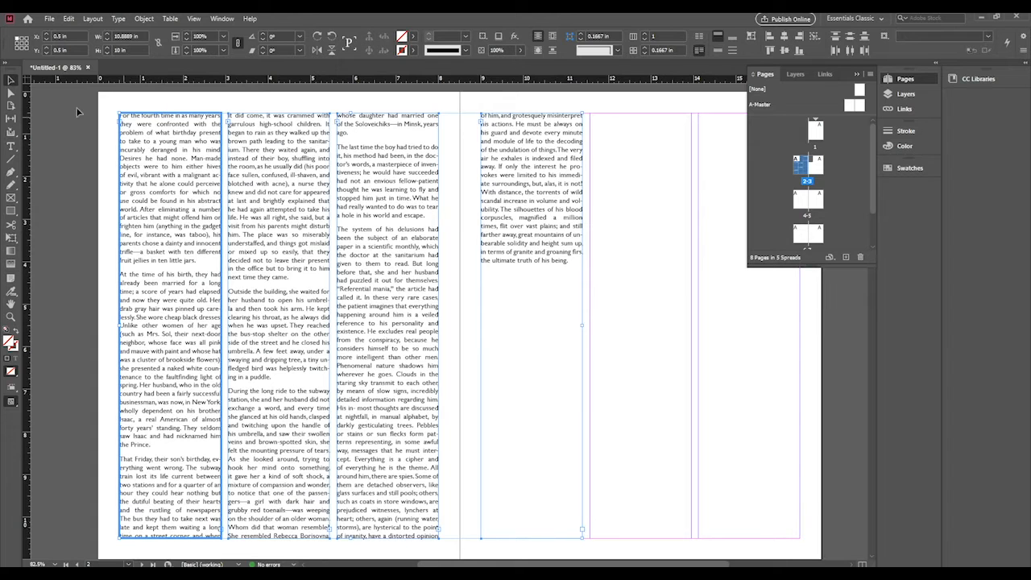
pyautogui.click(91, 143)
pyautogui.click(184, 157)
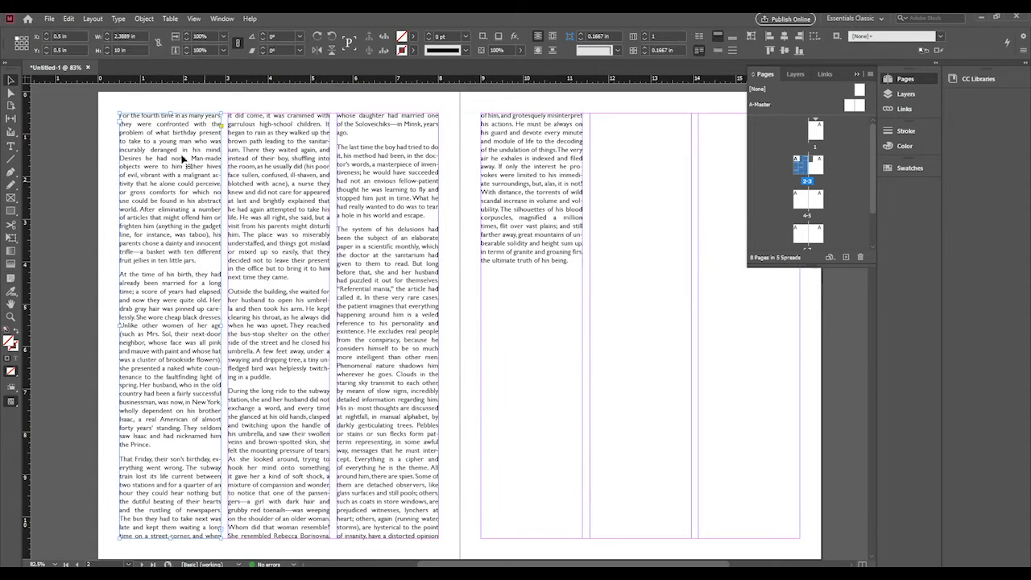
pyautogui.moveTo(171, 113); pyautogui.dragTo(172, 264)
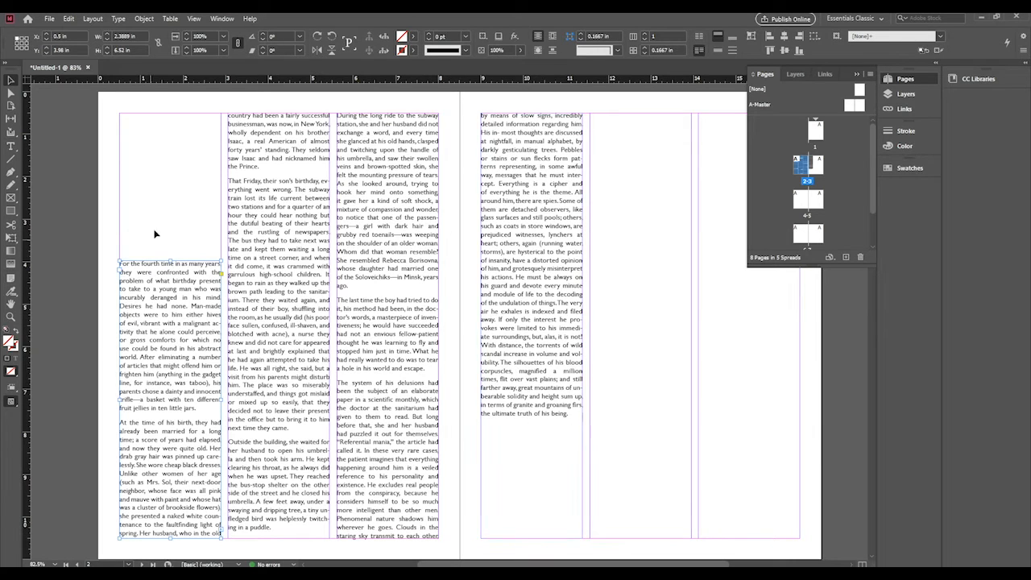
# - Create a column-wide text frame in the empty space above the first column and enter the title "A Short Story"
pyautogui.click(11, 146)
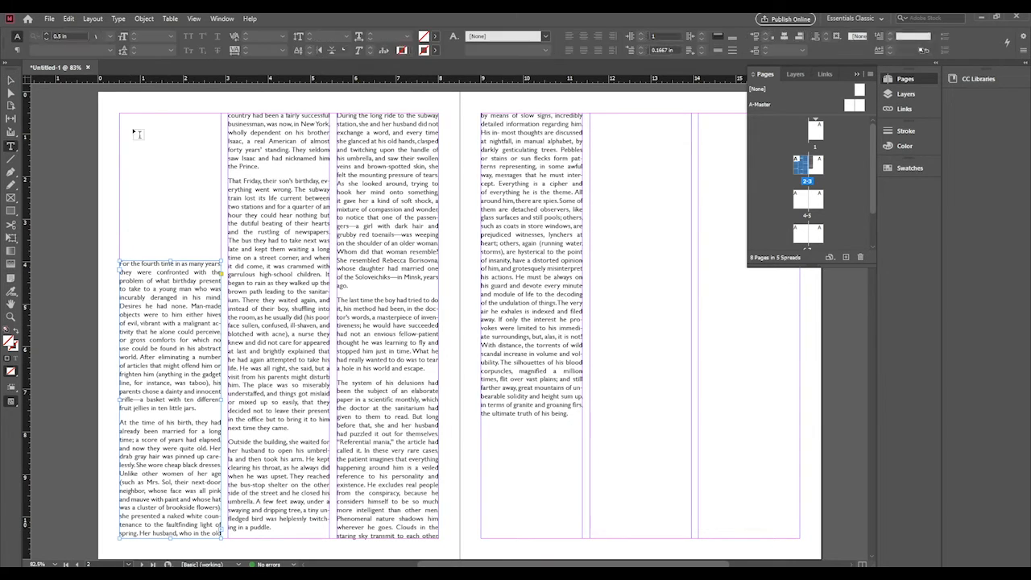
pyautogui.moveTo(125, 116); pyautogui.dragTo(220, 247)
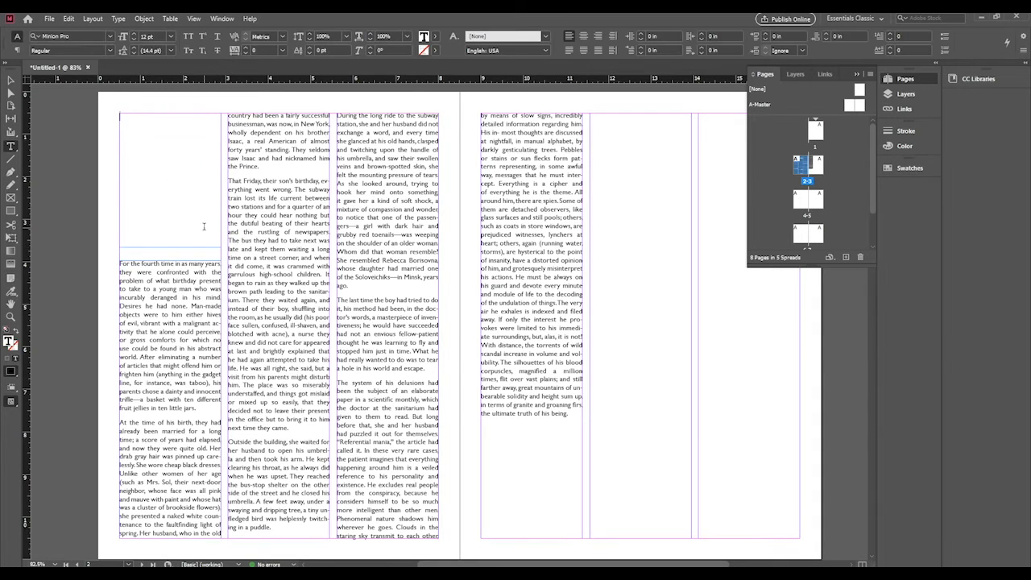
pyautogui.write('A Short Story')
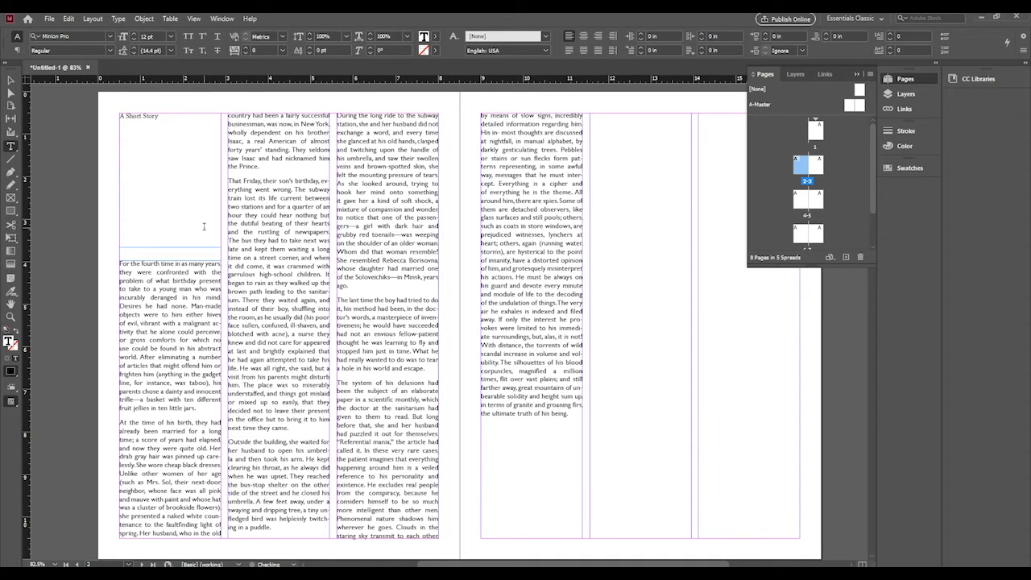
# - Set the font of the whole title to Aerokids
pyautogui.hotkey('ctrl', 'a')
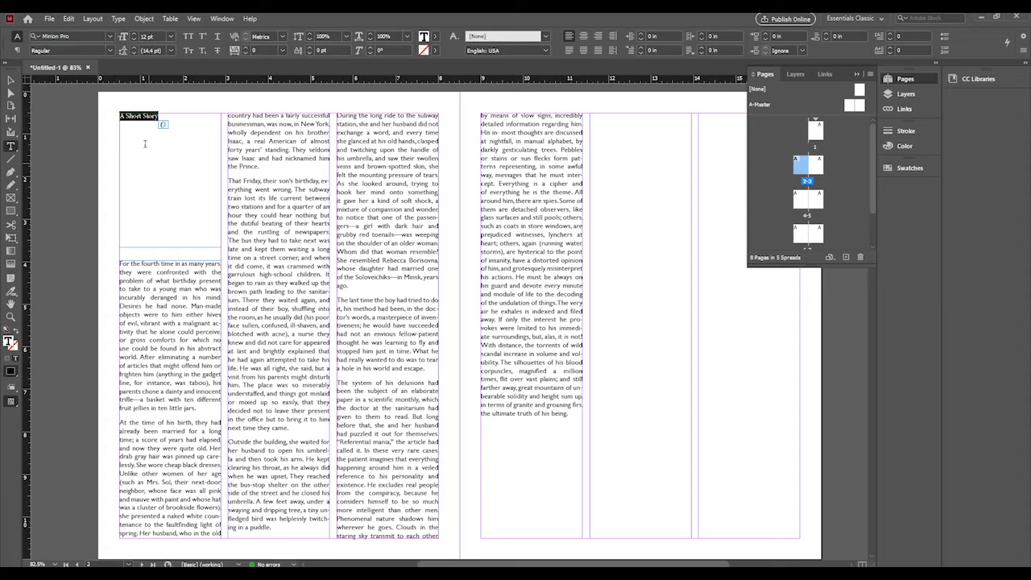
pyautogui.click(112, 34)
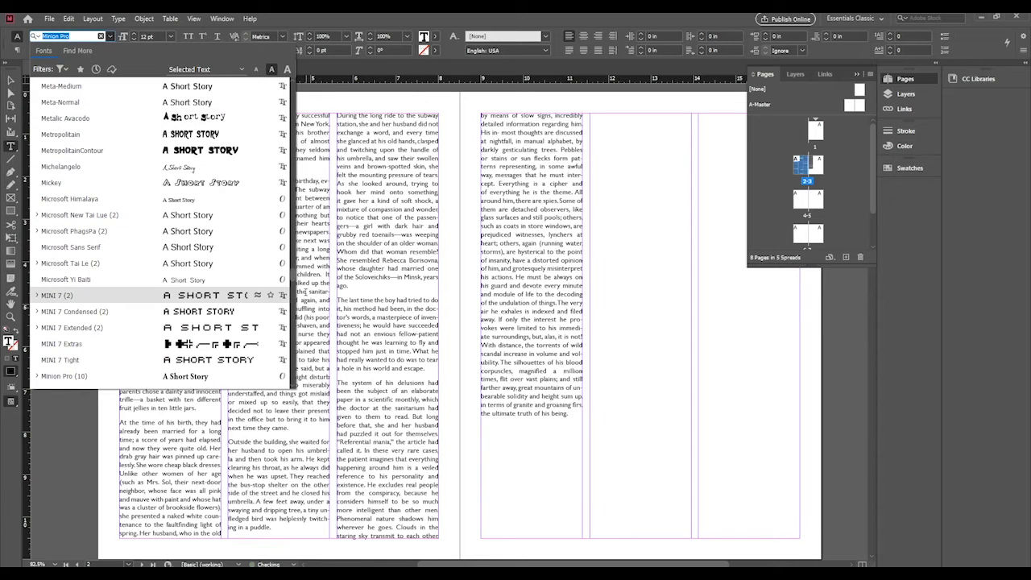
pyautogui.scroll(10, 297, 282)
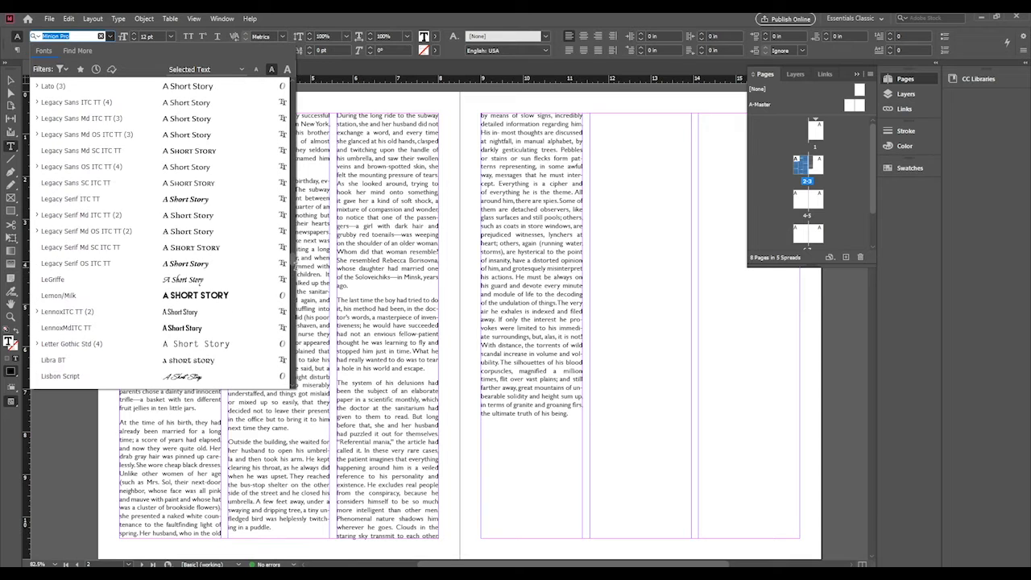
pyautogui.scroll(20, 296, 266)
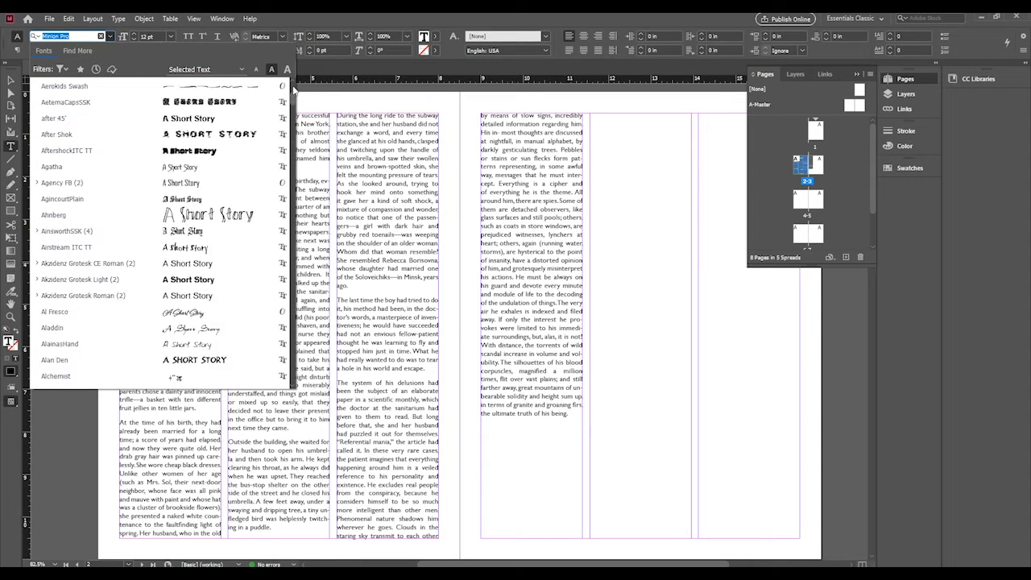
pyautogui.click(153, 119)
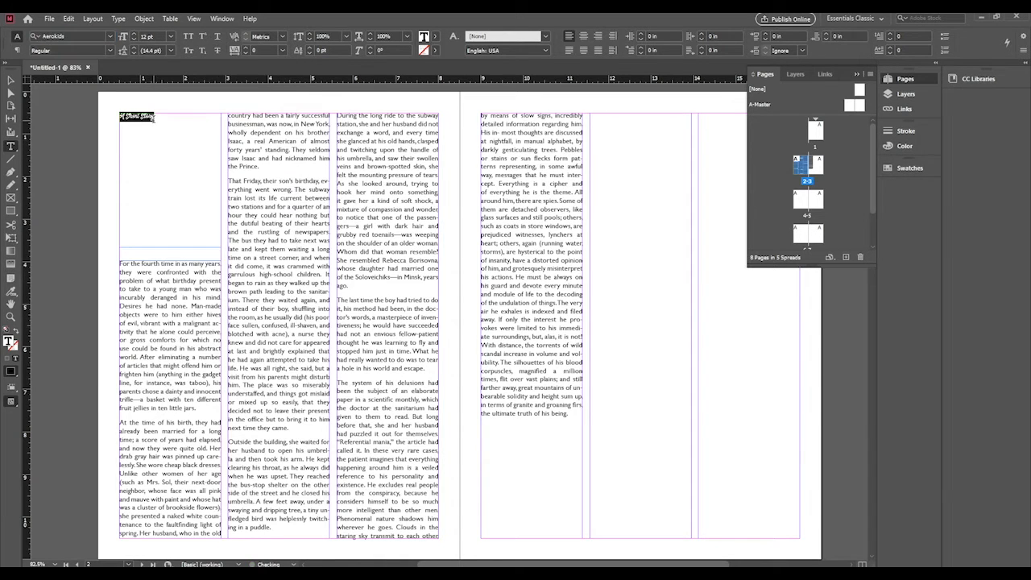
# - Enlarge the title text to 60 pt so it fills the column width on two lines
pyautogui.click(156, 117)
pyautogui.tripleClick(156, 116)
pyautogui.hotkey('ctrl', 'shift', '.')
pyautogui.hotkey('ctrl', 'shift', '.')
pyautogui.hotkey('ctrl', 'shift', '.')
pyautogui.hotkey('ctrl', 'shift', '.')
pyautogui.hotkey('ctrl', 'shift', '.')
pyautogui.hotkey('ctrl', 'shift', '.')
pyautogui.hotkey('ctrl', 'shift', '.')
pyautogui.hotkey('ctrl', 'shift', '.')
pyautogui.hotkey('ctrl', 'shift', '.')
pyautogui.hotkey('ctrl', 'shift', '.')
pyautogui.hotkey('ctrl', 'shift', '.')
pyautogui.hotkey('ctrl', 'shift', '.')
pyautogui.hotkey('ctrl', 'shift', '.')
pyautogui.hotkey('ctrl', 'shift', '.')
pyautogui.hotkey('ctrl', 'shift', '.')
pyautogui.hotkey('ctrl', 'shift', '.')
pyautogui.hotkey('ctrl', 'shift', '.')
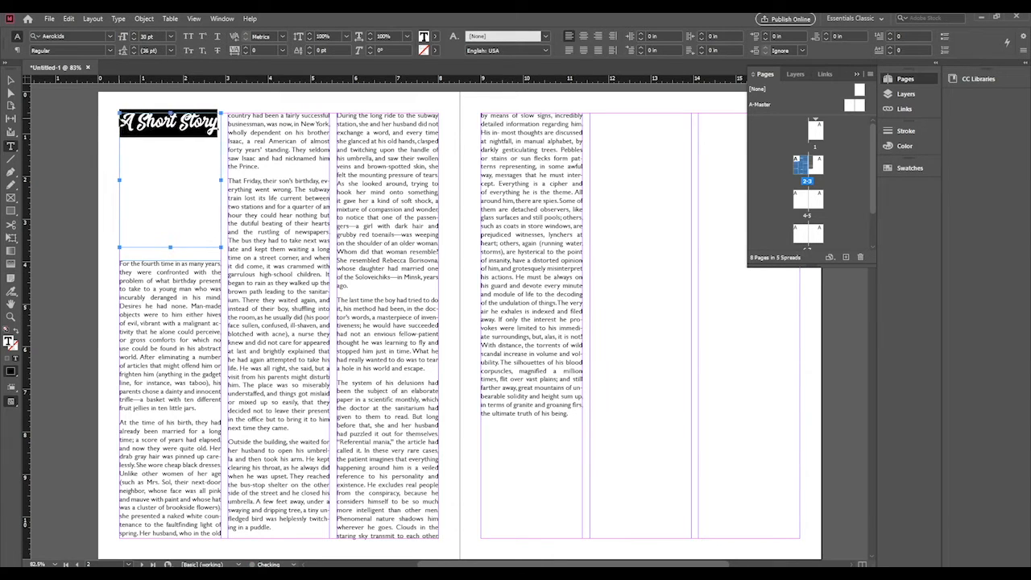
pyautogui.hotkey('ctrl', 'shift', '.')
pyautogui.hotkey('ctrl', 'shift', '.')
pyautogui.hotkey('ctrl', 'shift', '.')
pyautogui.hotkey('ctrl', 'shift', '.')
pyautogui.hotkey('ctrl', 'shift', '.')
pyautogui.hotkey('ctrl', 'shift', '.')
pyautogui.hotkey('ctrl', 'shift', '.')
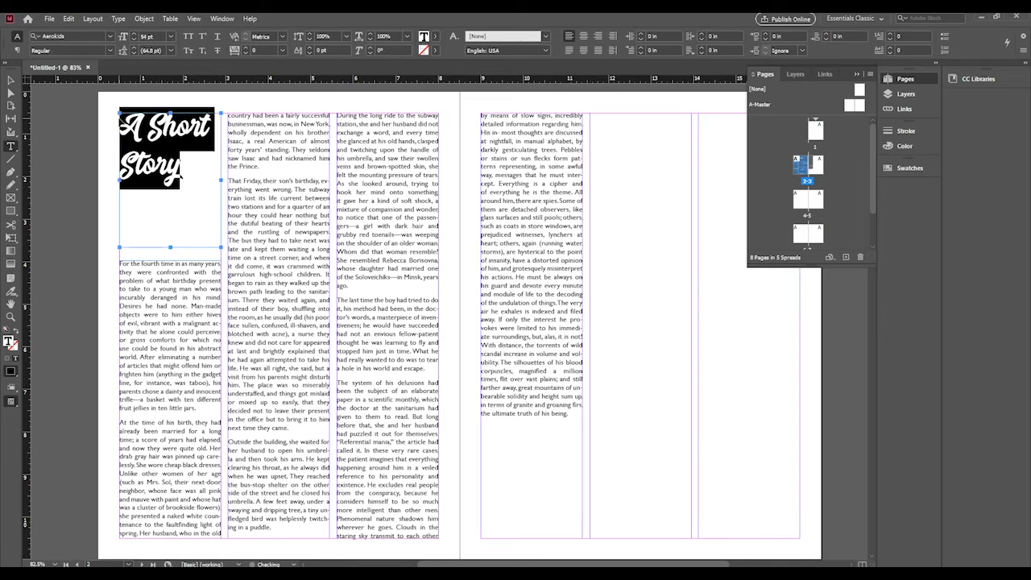
pyautogui.hotkey('ctrl', 'shift', '.')
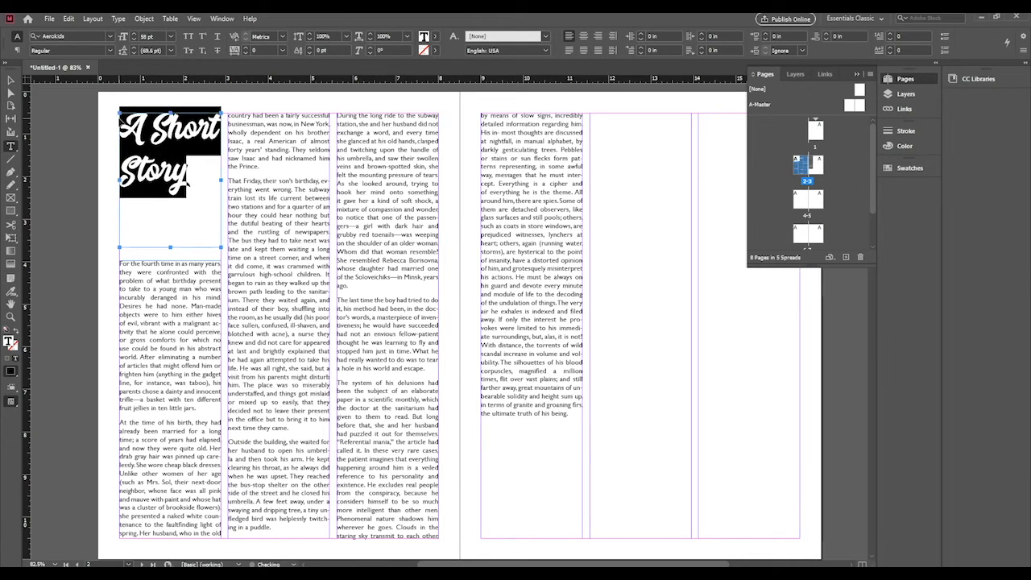
pyautogui.hotkey('ctrl', 'shift', ',')
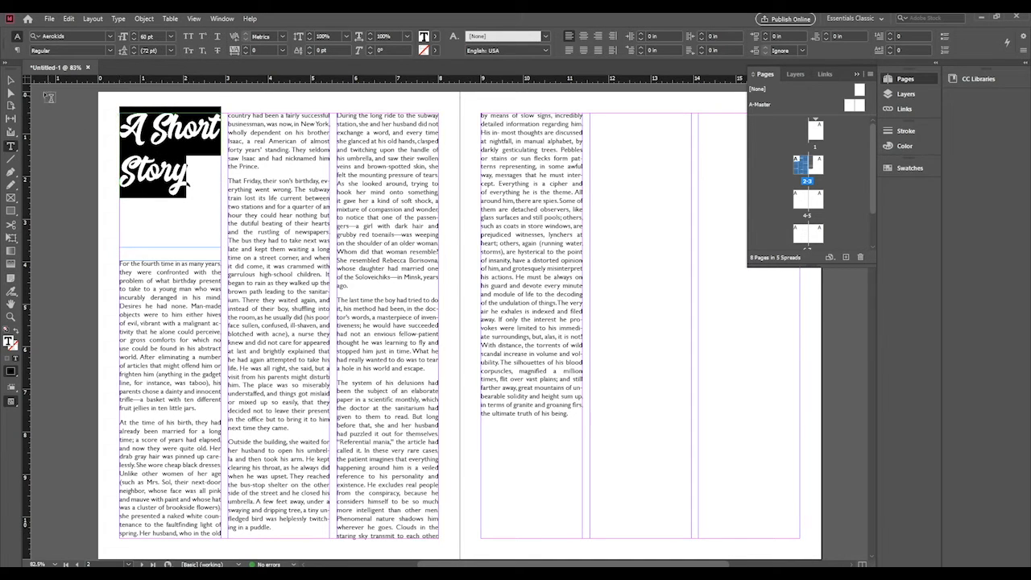
# - Add a period after the word "Story" in the title and finish editing the text
pyautogui.click(10, 80)
pyautogui.doubleClick(178, 167)
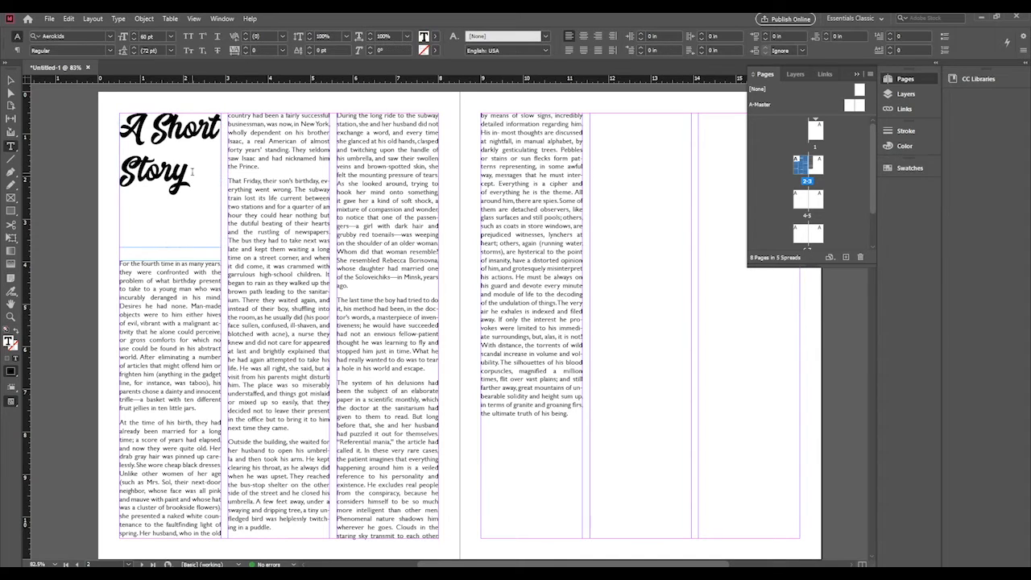
pyautogui.click(191, 171)
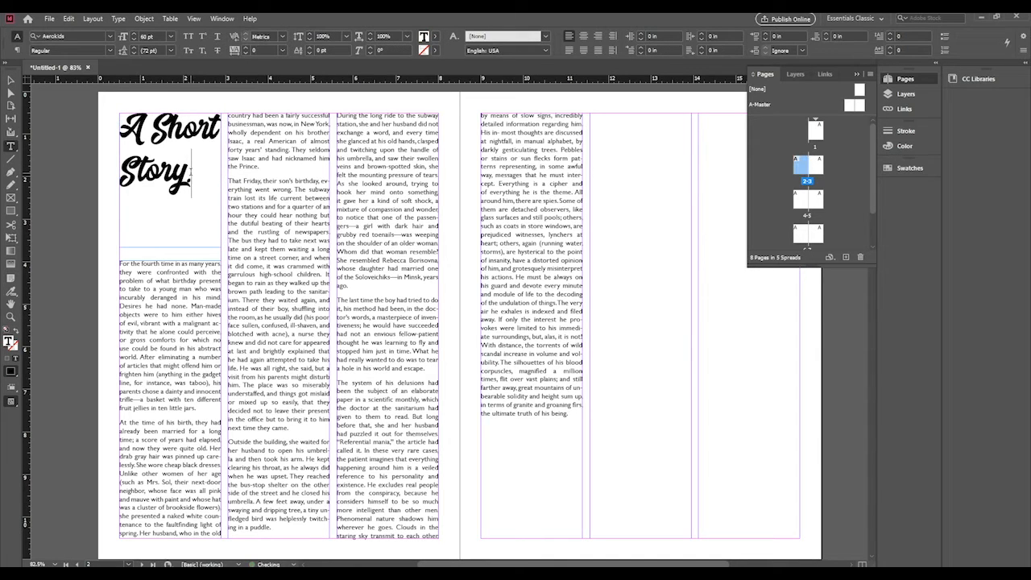
pyautogui.click(10, 80)
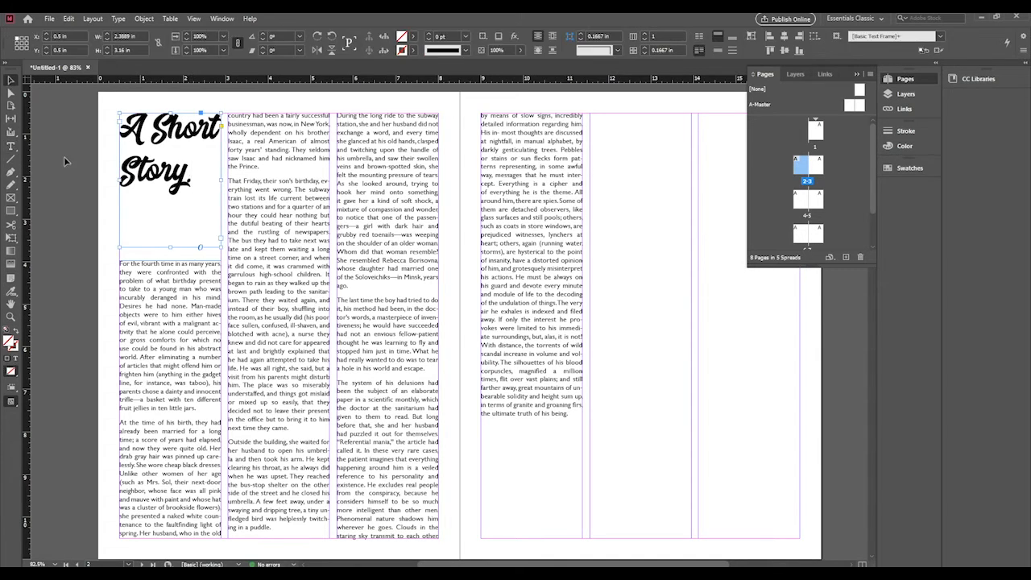
# - Create a byline text frame about 2.83 in wide in page 3's empty area and enter "Written by" with the author's name
pyautogui.click(10, 146)
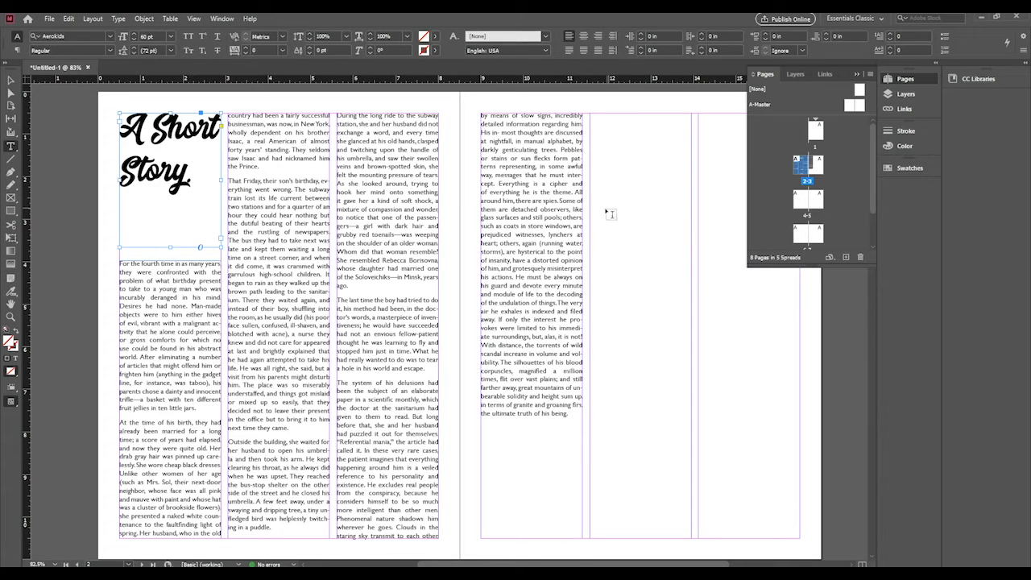
pyautogui.moveTo(605, 212); pyautogui.dragTo(724, 219)
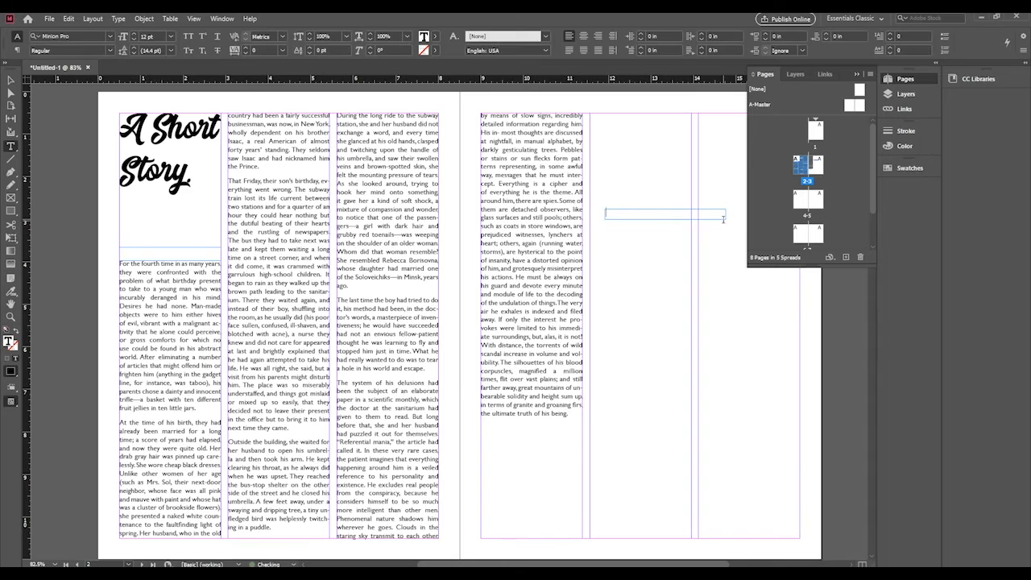
pyautogui.write('W')
pyautogui.write('ritten by Joe Smith')
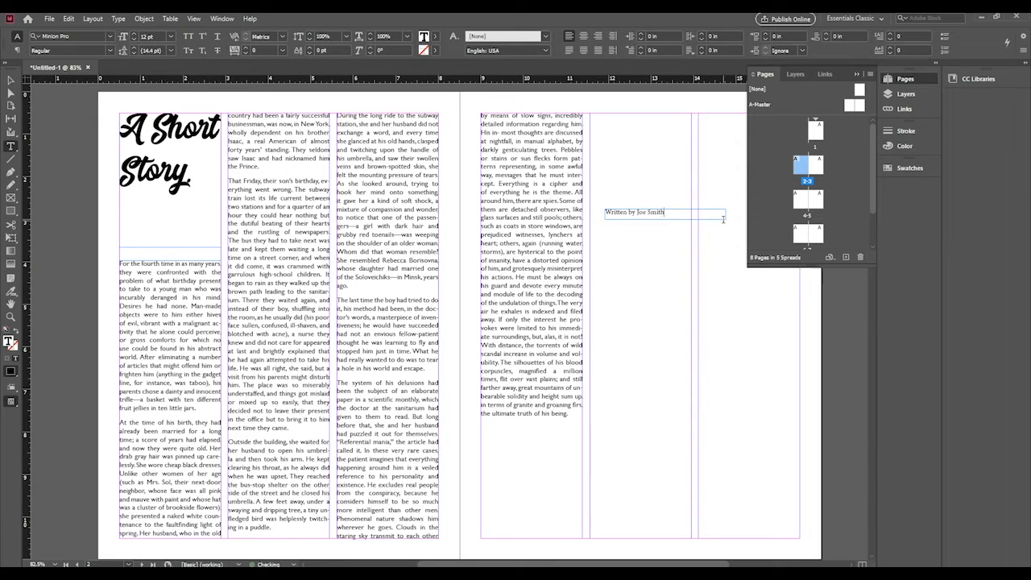
# - Set the byline text to Gill Sans MT in the Bold style
pyautogui.moveTo(667, 212); pyautogui.dragTo(603, 210)
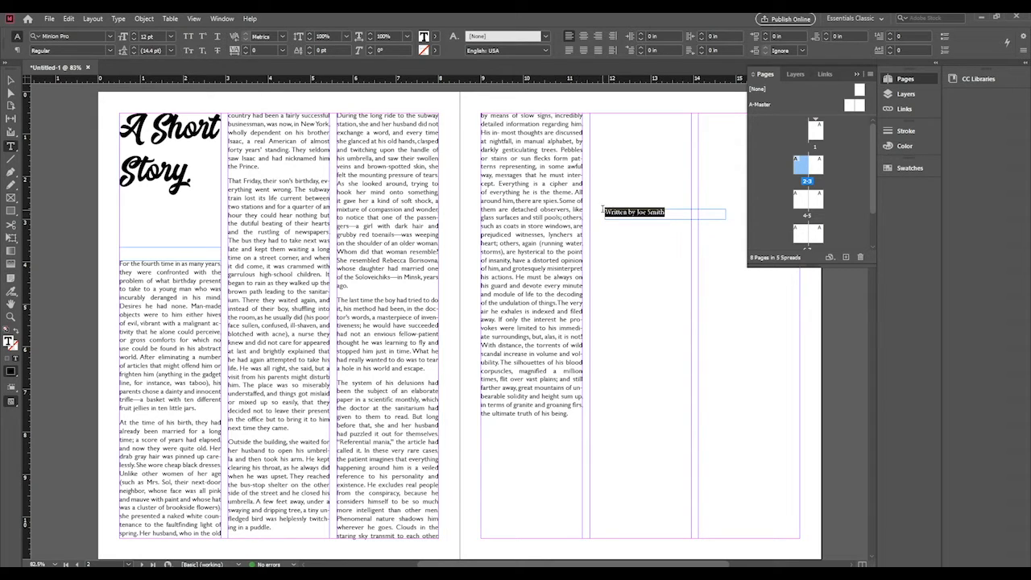
pyautogui.click(110, 37)
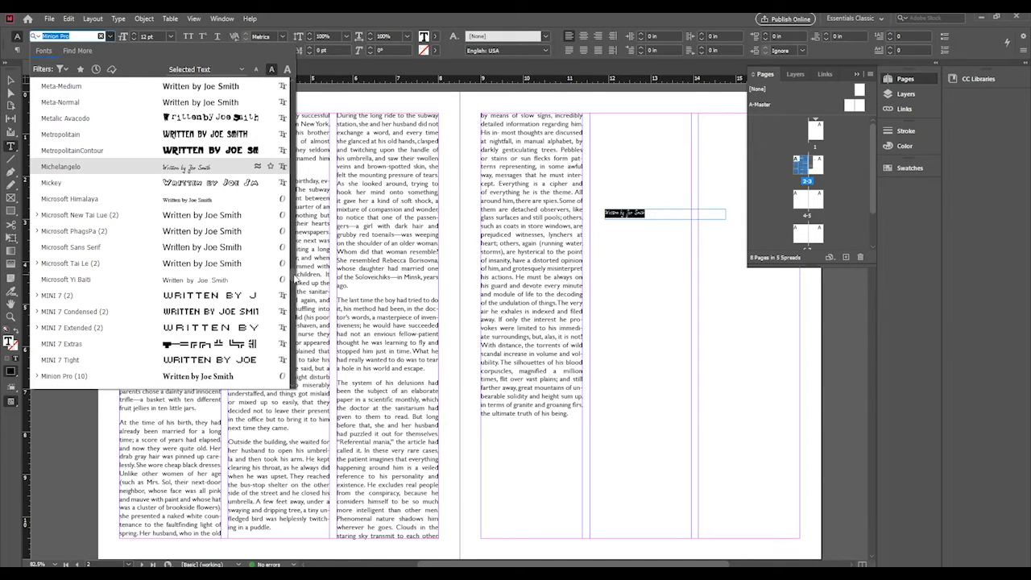
pyautogui.moveTo(293, 275); pyautogui.dragTo(293, 86)
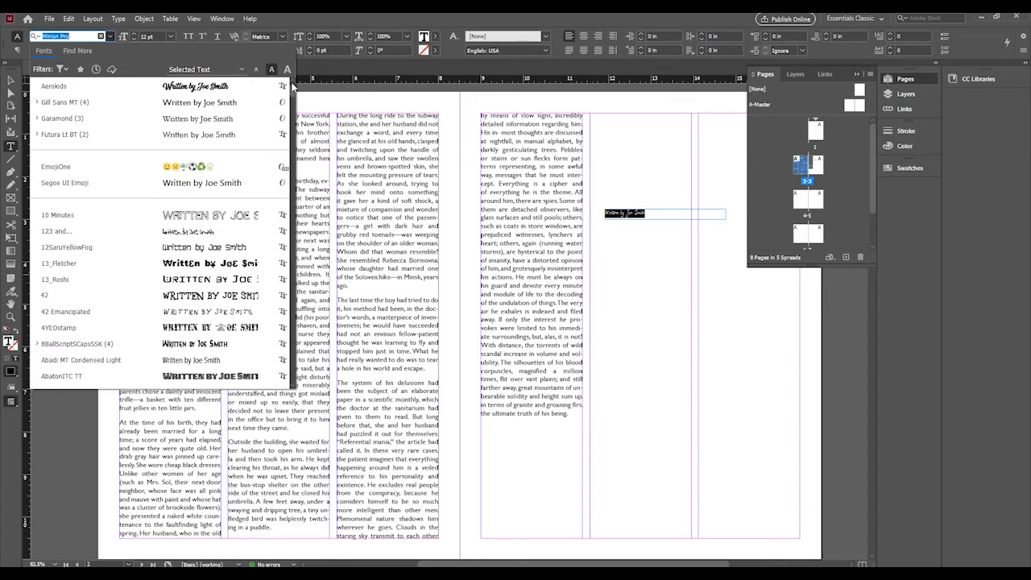
pyautogui.click(190, 103)
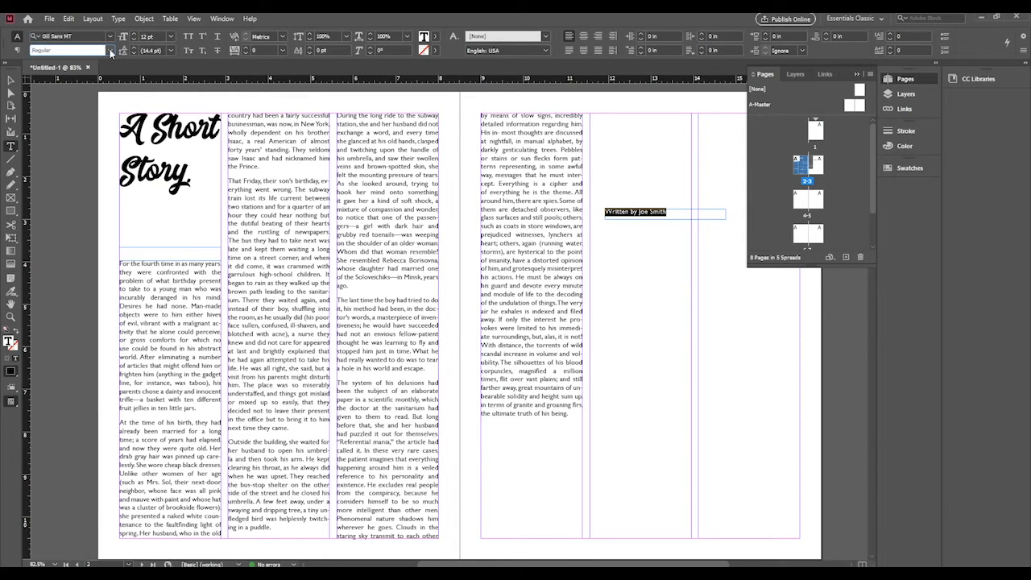
pyautogui.click(112, 51)
pyautogui.click(90, 84)
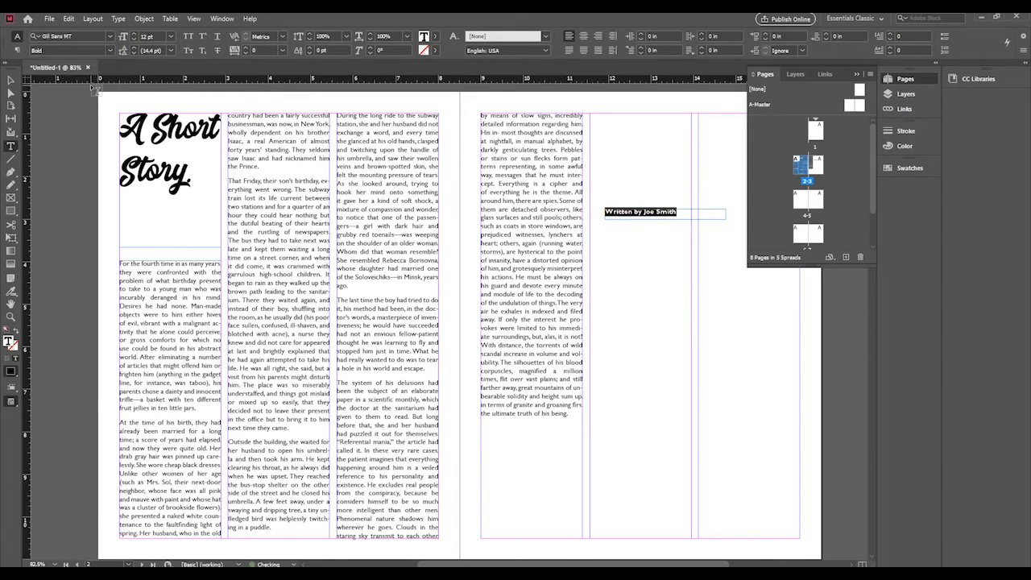
# - Move the byline frame beneath the title on page 2 and fit it to the column width of 2.3889 in
pyautogui.click(10, 79)
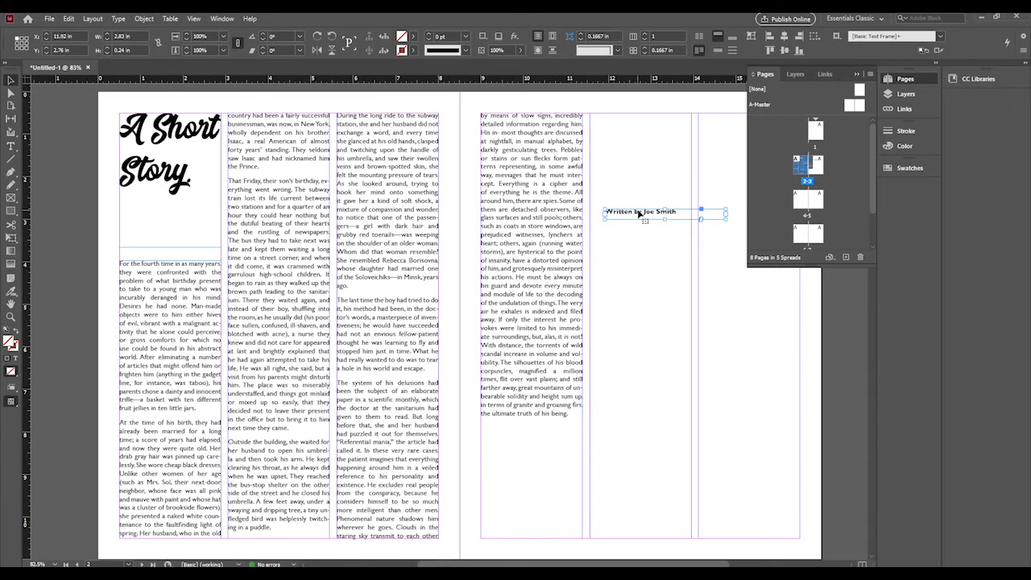
pyautogui.moveTo(638, 213); pyautogui.dragTo(161, 204)
pyautogui.moveTo(235, 211); pyautogui.dragTo(222, 214)
# - Preview the spread with frame edges and guides hidden, and check the title and byline placement
pyautogui.scroll(-2, 121, 212)
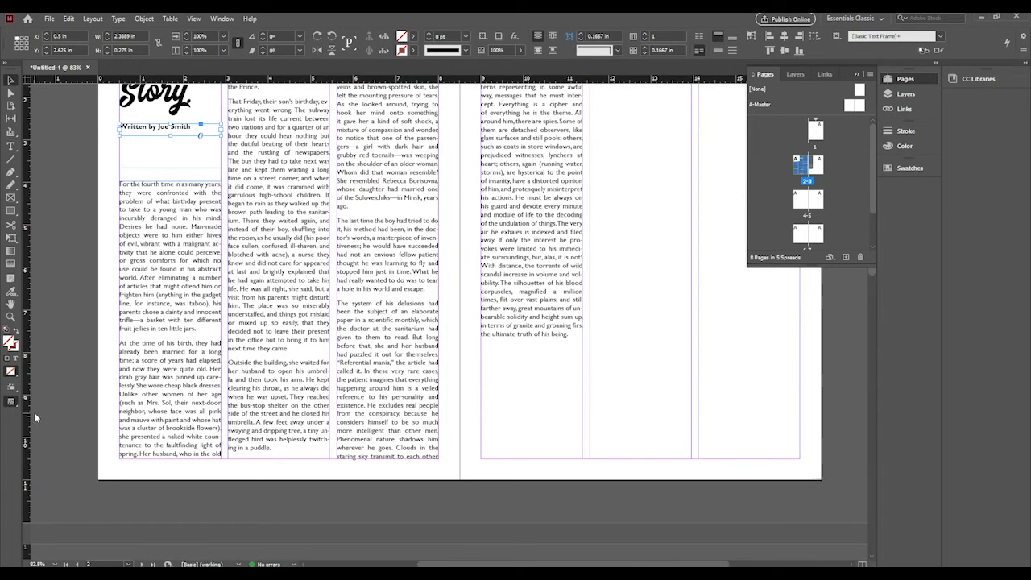
pyautogui.scroll(4, 83, 287)
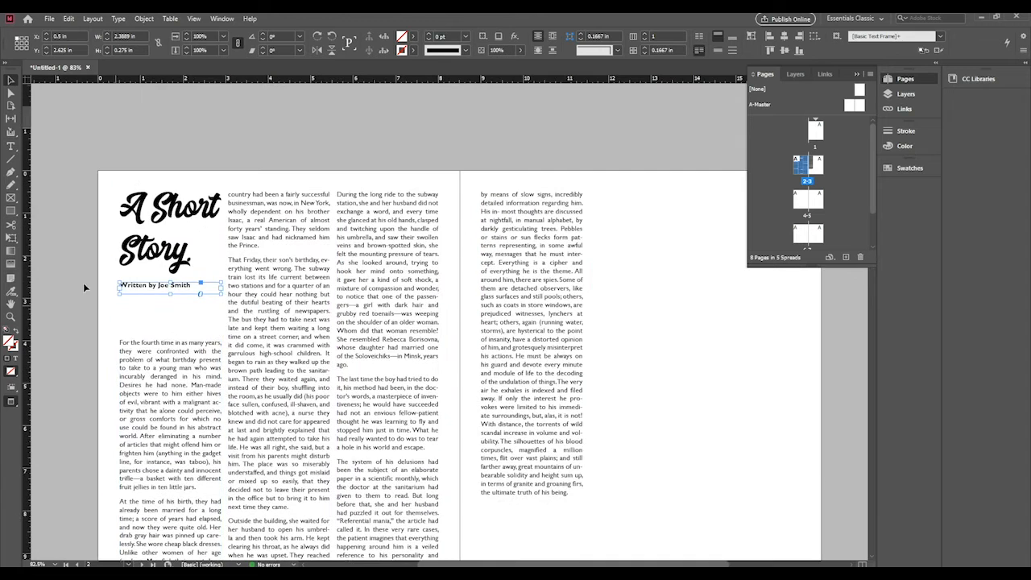
pyautogui.click(75, 283)
pyautogui.scroll(-2, 74, 283)
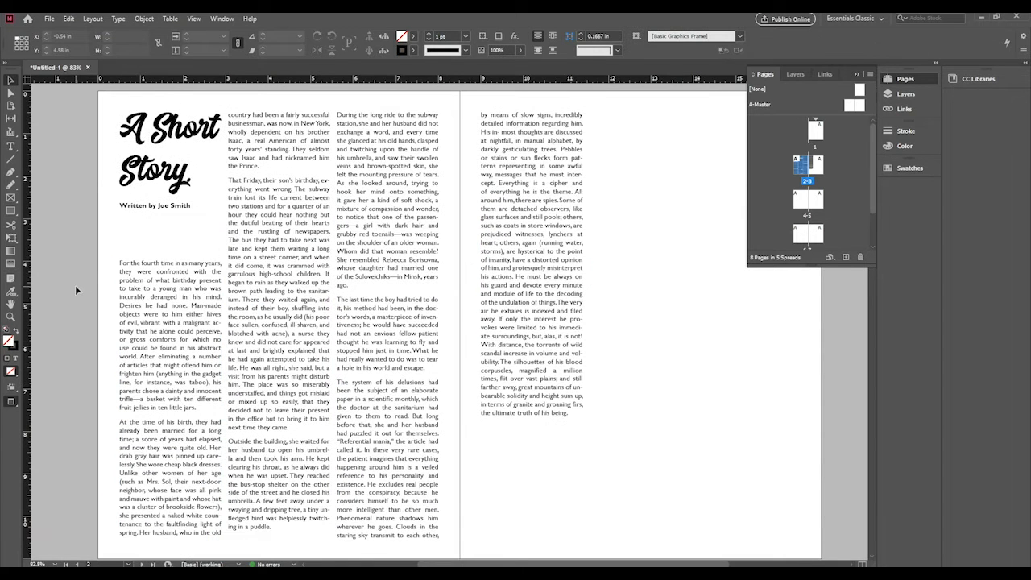
# - Right-align the byline text beneath the title, then deselect it and review the spread
pyautogui.click(149, 207)
pyautogui.click(148, 207)
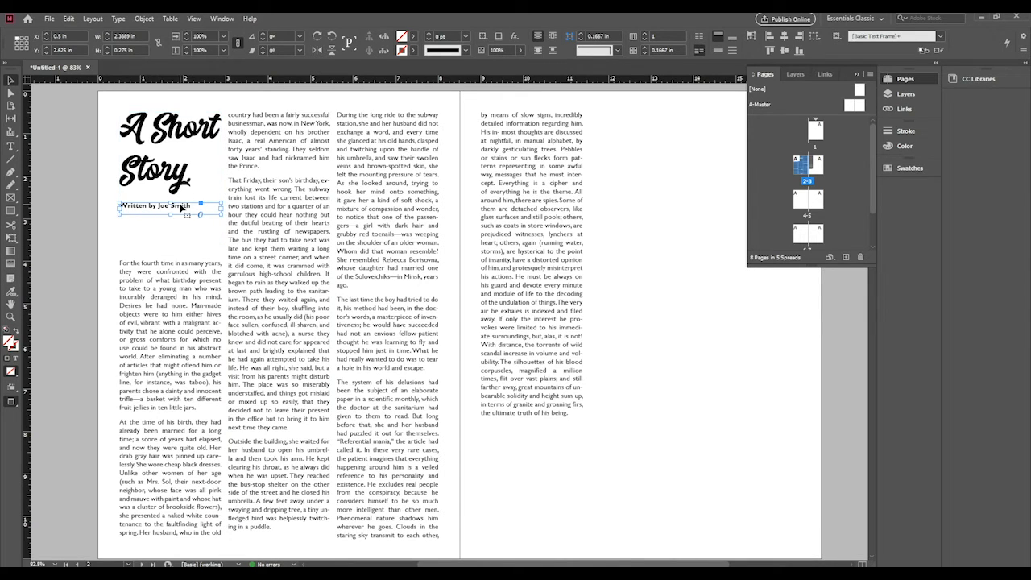
pyautogui.tripleClick(179, 205)
pyautogui.click(597, 35)
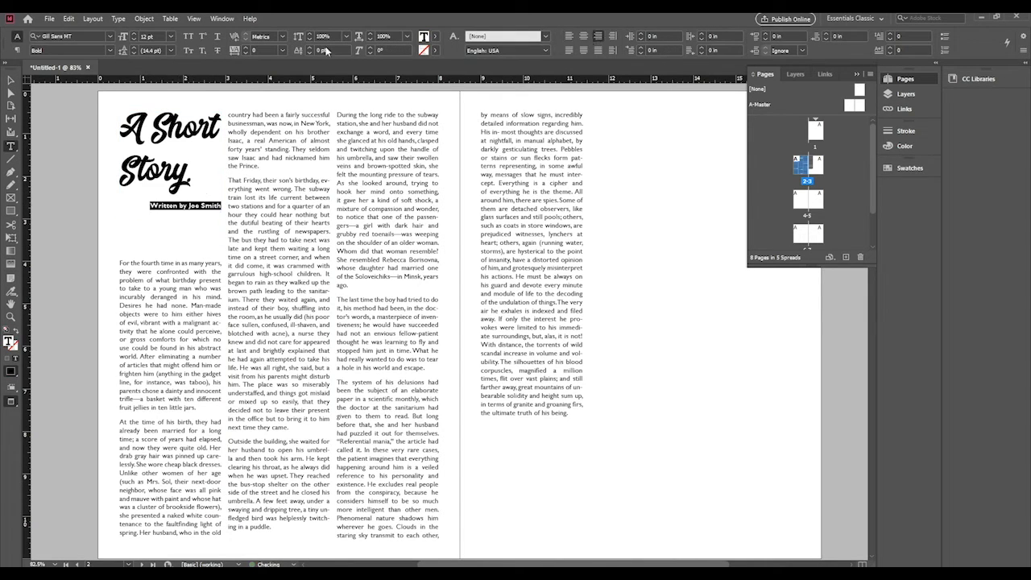
pyautogui.click(10, 80)
pyautogui.click(74, 166)
pyautogui.scroll(-1, 73, 167)
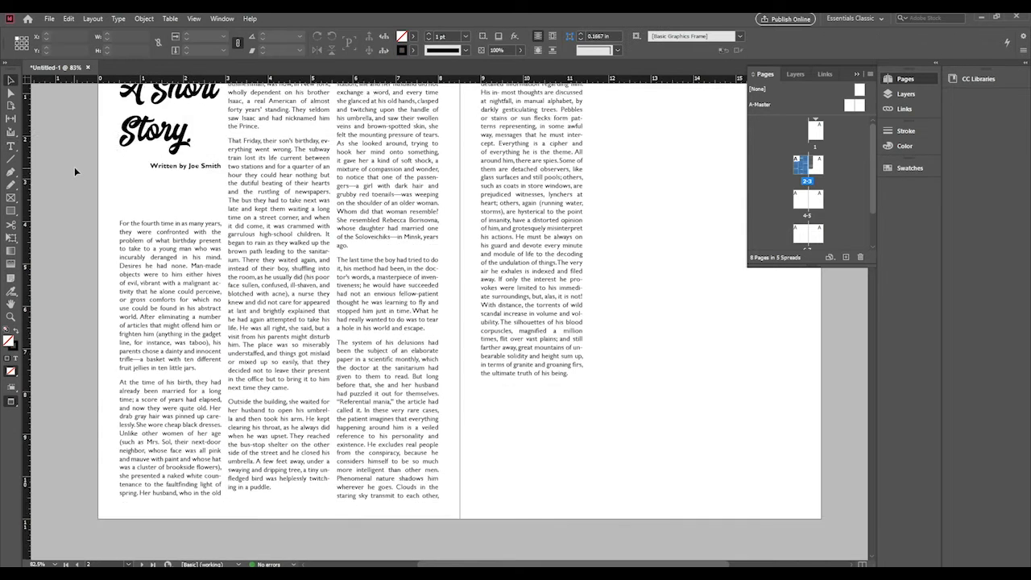
pyautogui.scroll(2, 74, 167)
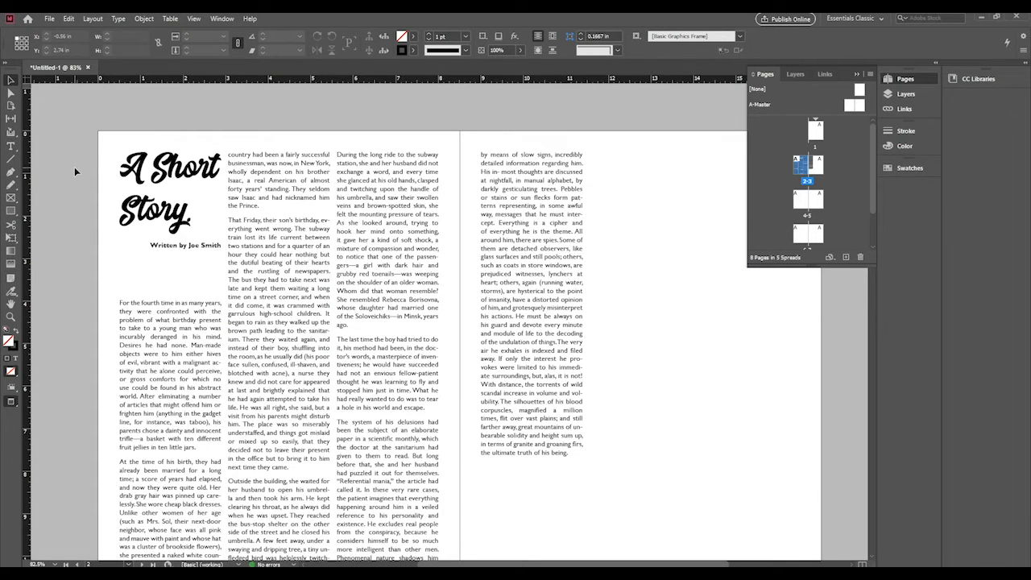
# - Set the byline text beneath the title in all caps and reduce its font size to 9 pt
pyautogui.doubleClick(162, 251)
pyautogui.tripleClick(188, 245)
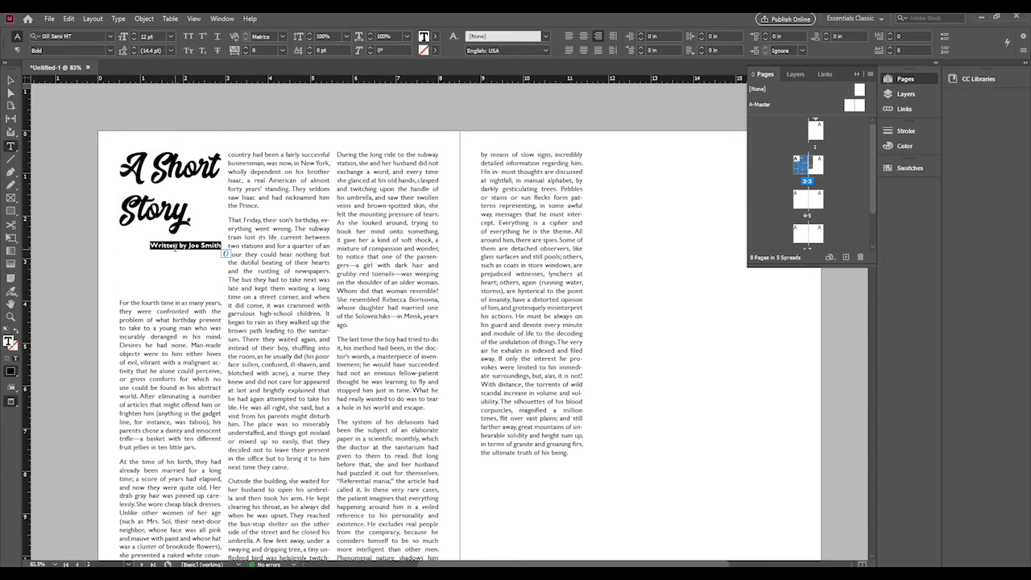
pyautogui.click(188, 37)
pyautogui.click(132, 39)
pyautogui.click(132, 39)
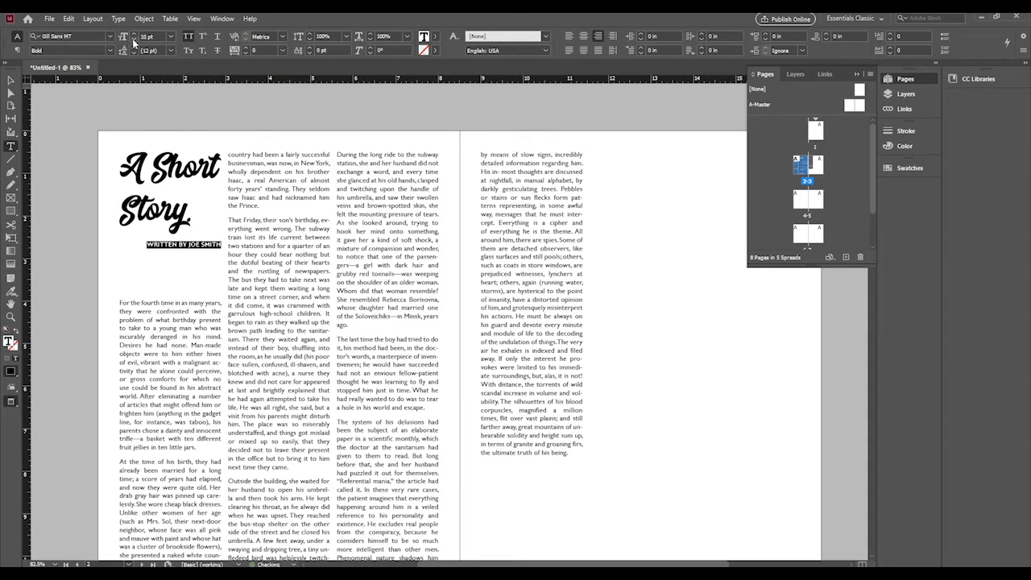
pyautogui.click(132, 39)
pyautogui.click(132, 39)
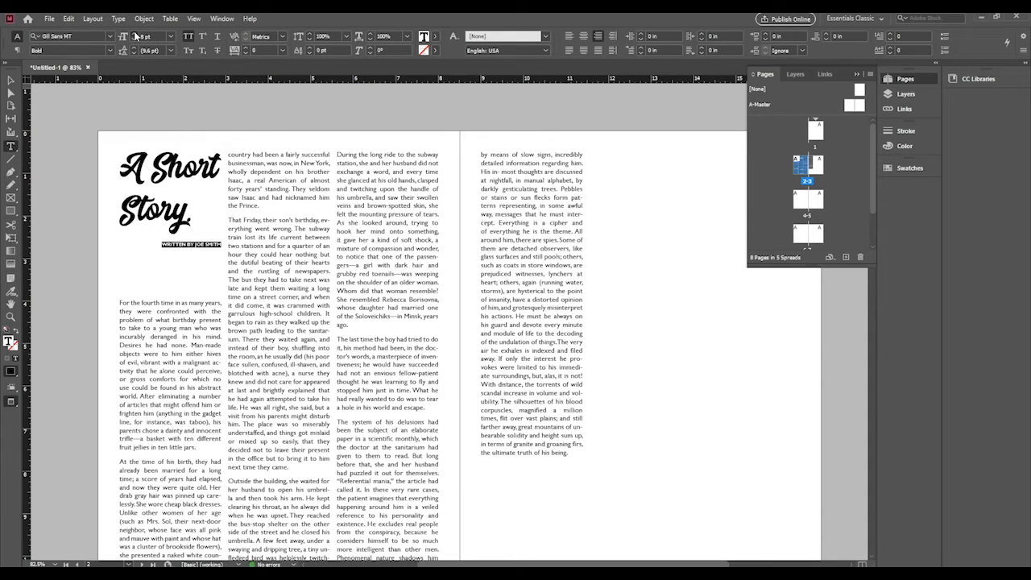
pyautogui.click(135, 35)
pyautogui.click(40, 134)
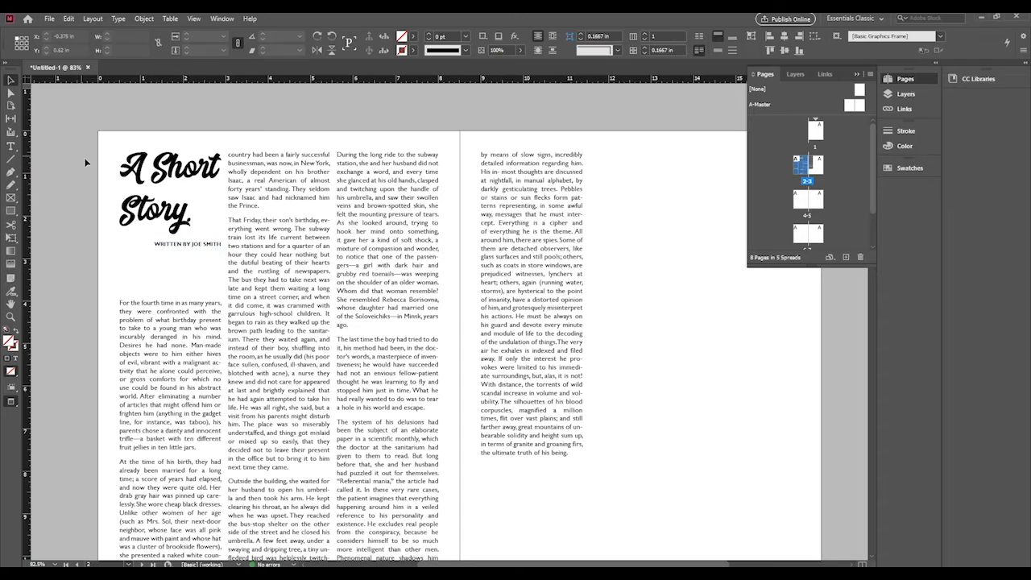
# - Bring up the document's color swatches with the title frame selected, and deselect the frame
pyautogui.scroll(-1, 100, 184)
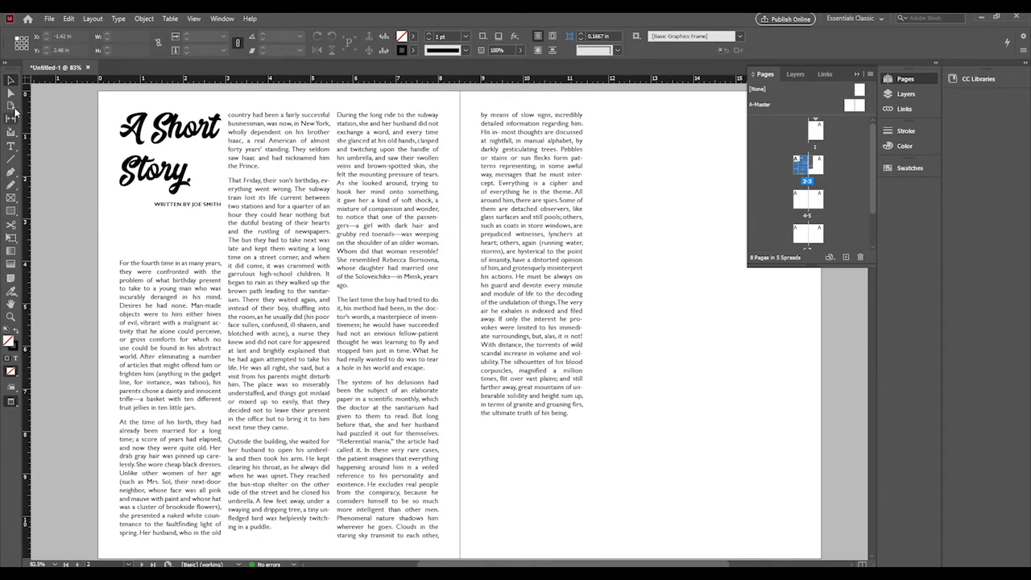
pyautogui.click(165, 171)
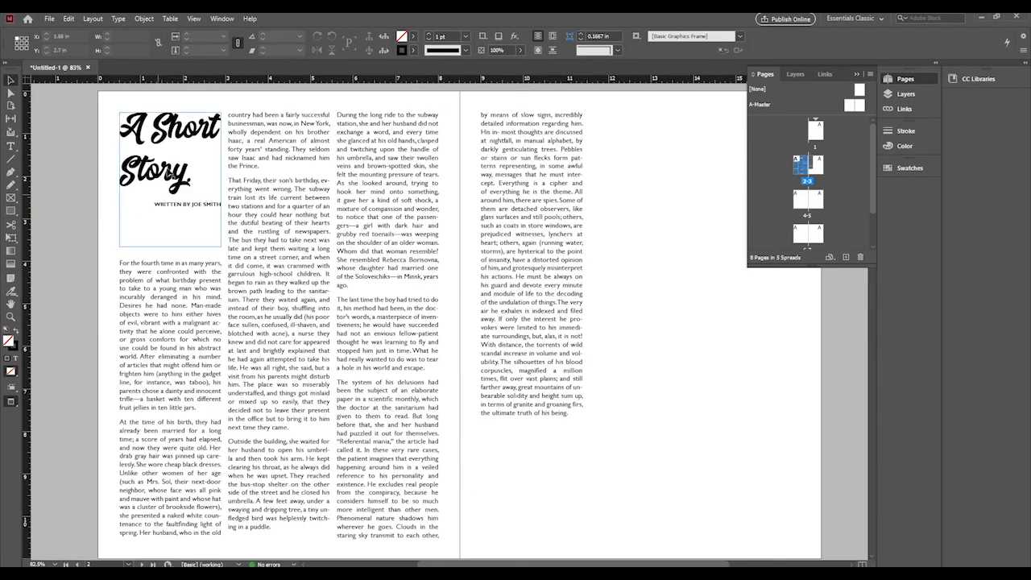
pyautogui.click(913, 144)
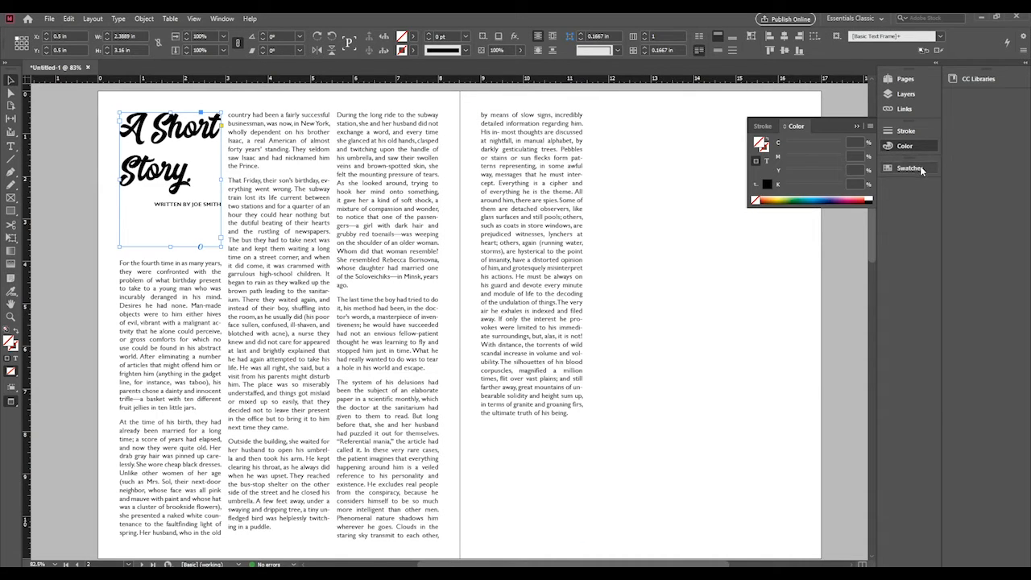
pyautogui.click(918, 169)
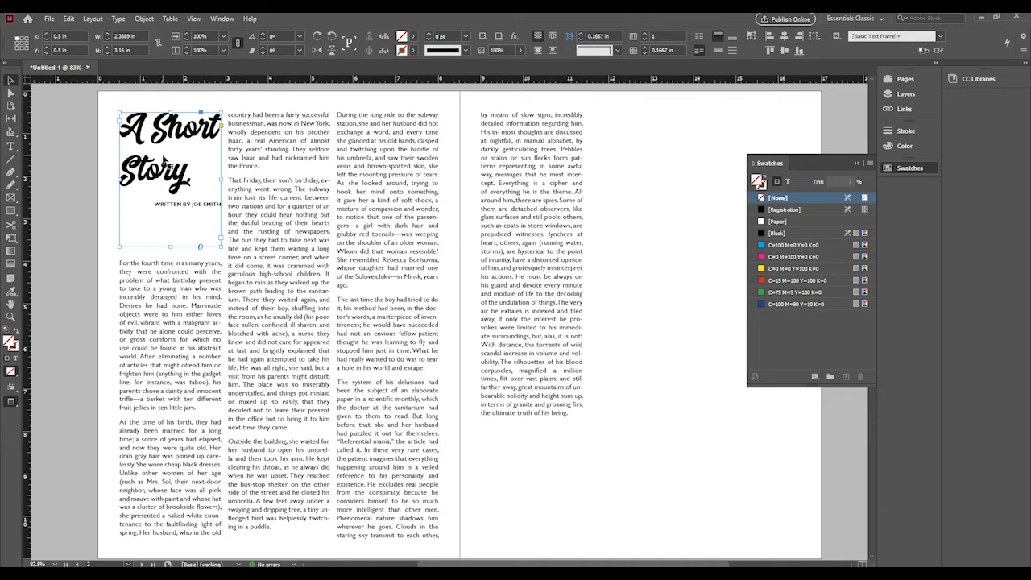
pyautogui.click(45, 265)
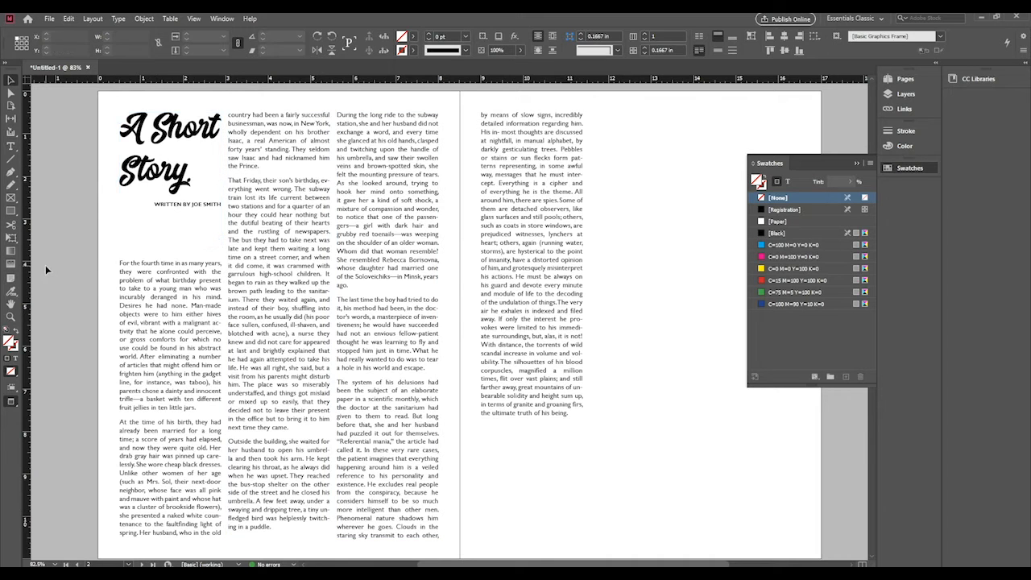
# - Return the spread to Normal view so its frame edges, margins and column guides are shown
pyautogui.scroll(-2, 149, 292)
pyautogui.scroll(2, 153, 294)
pyautogui.click(12, 403)
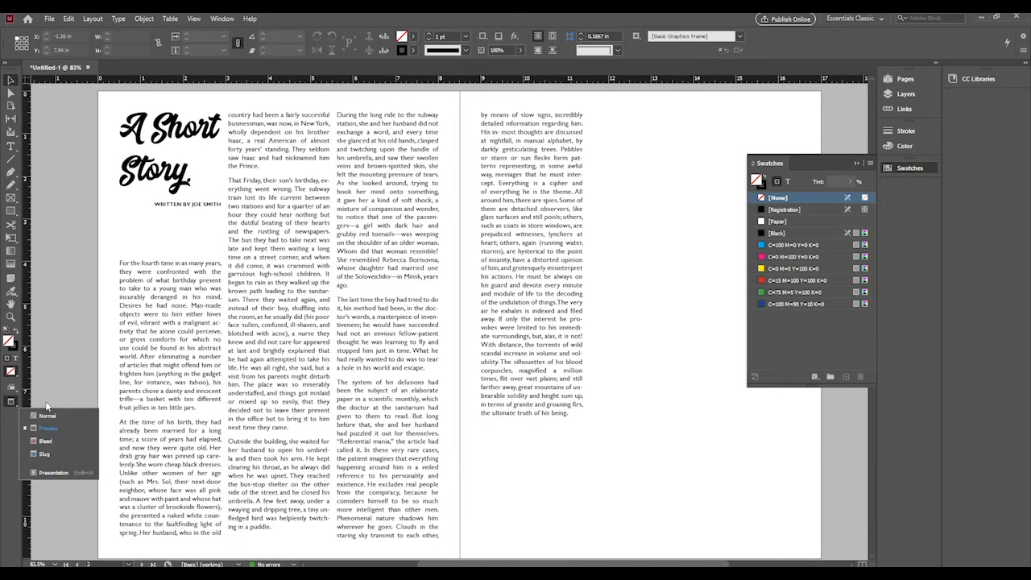
pyautogui.click(51, 417)
pyautogui.scroll(-2, 393, 348)
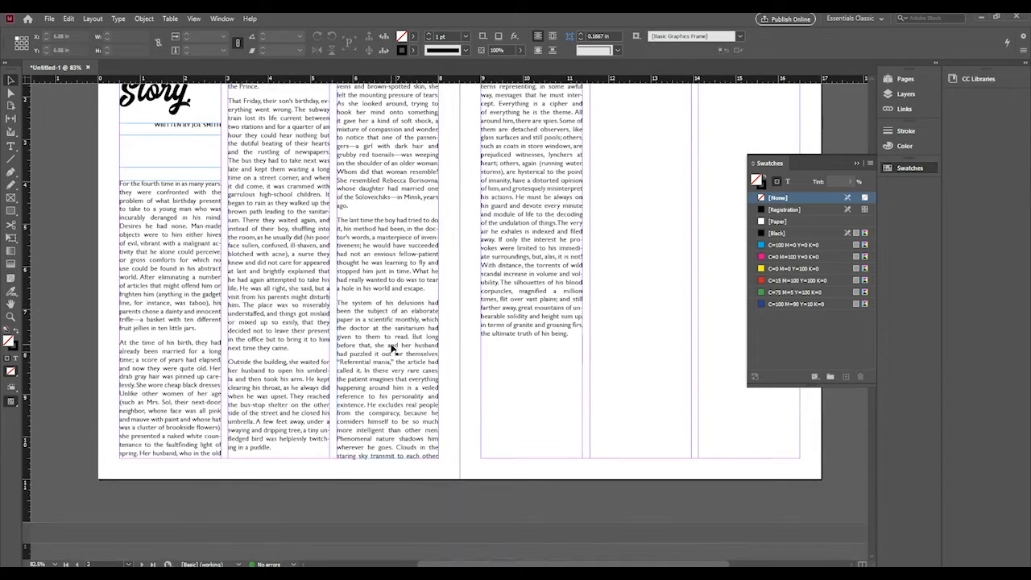
pyautogui.scroll(2, 395, 357)
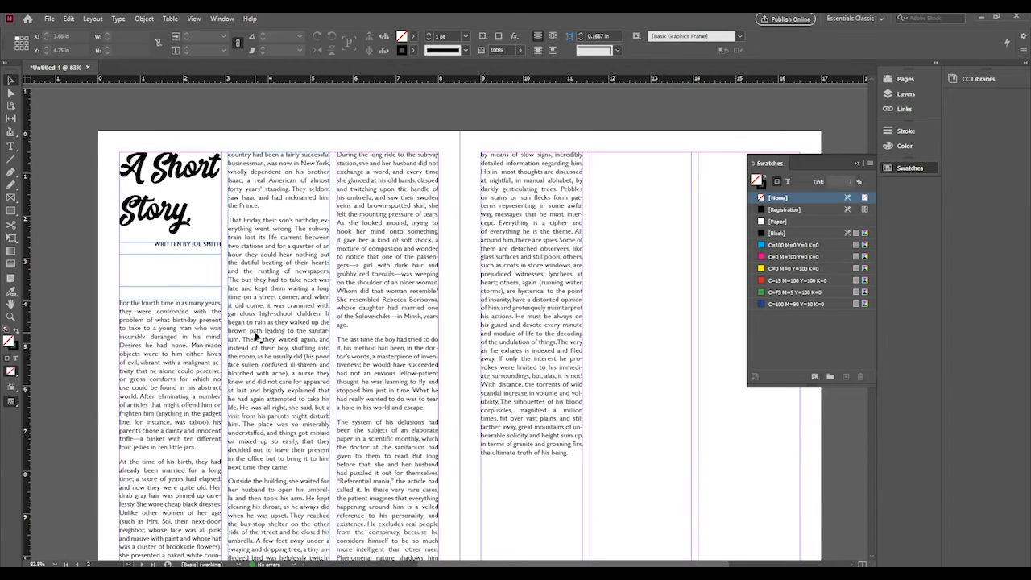
# - Give the story's opening paragraph on page 2 a drop cap four lines deep
pyautogui.doubleClick(148, 349)
pyautogui.doubleClick(148, 349)
pyautogui.click(148, 351)
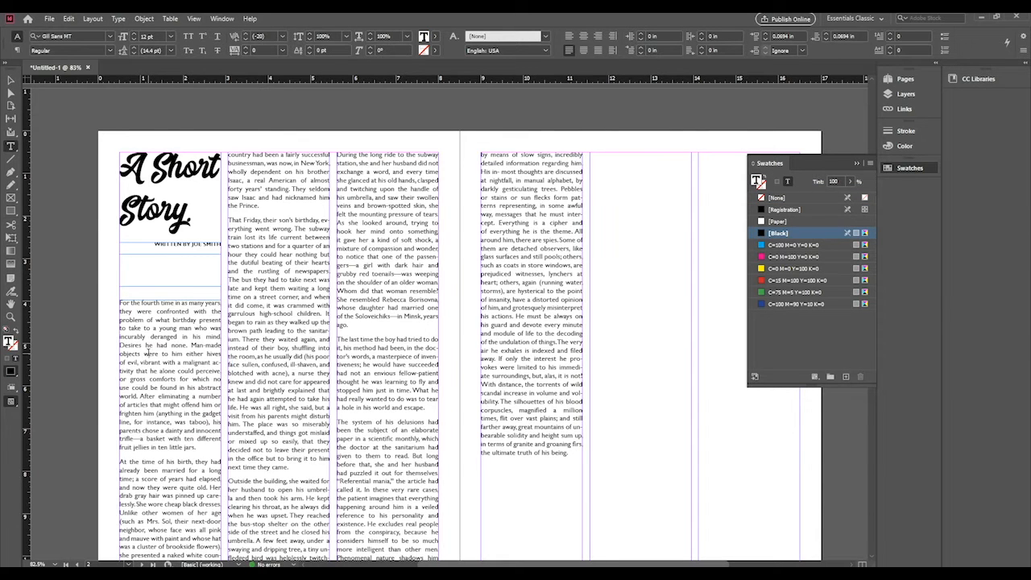
pyautogui.doubleClick(150, 345)
pyautogui.doubleClick(150, 345)
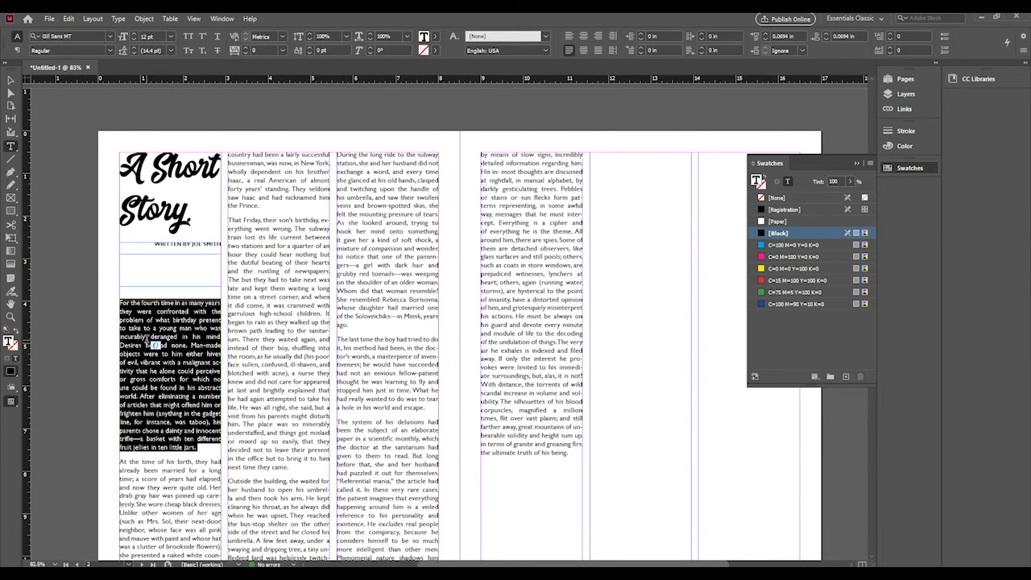
pyautogui.hotkey('ctrl', 'a')
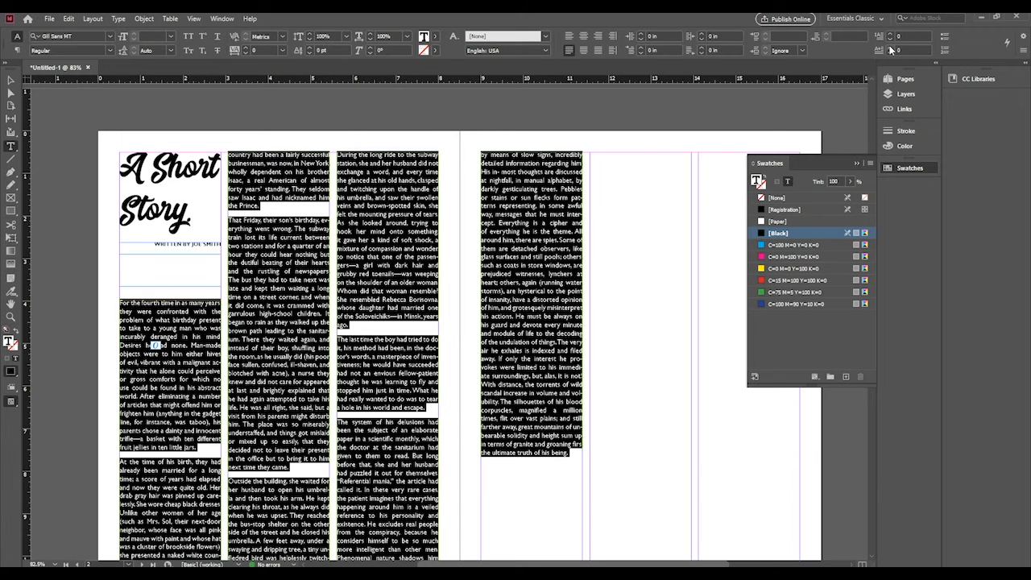
pyautogui.tripleClick(171, 353)
pyautogui.click(172, 353)
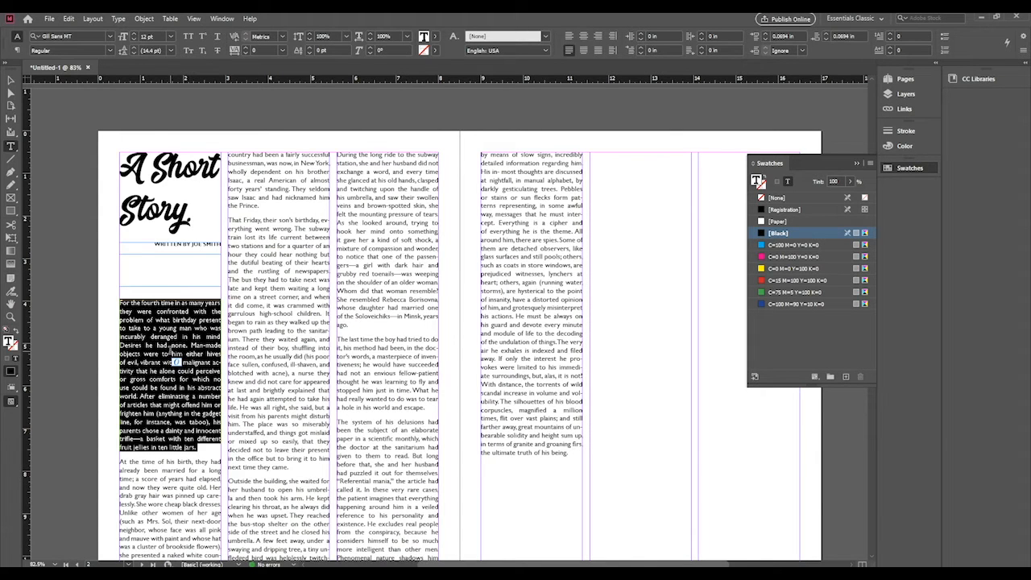
pyautogui.click(890, 34)
pyautogui.click(889, 36)
pyautogui.click(889, 36)
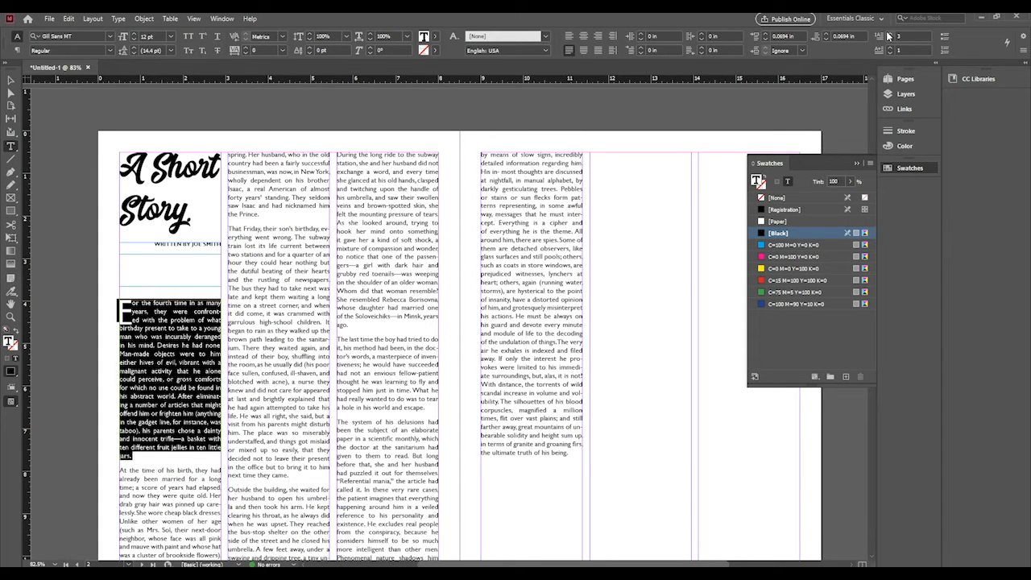
pyautogui.click(889, 36)
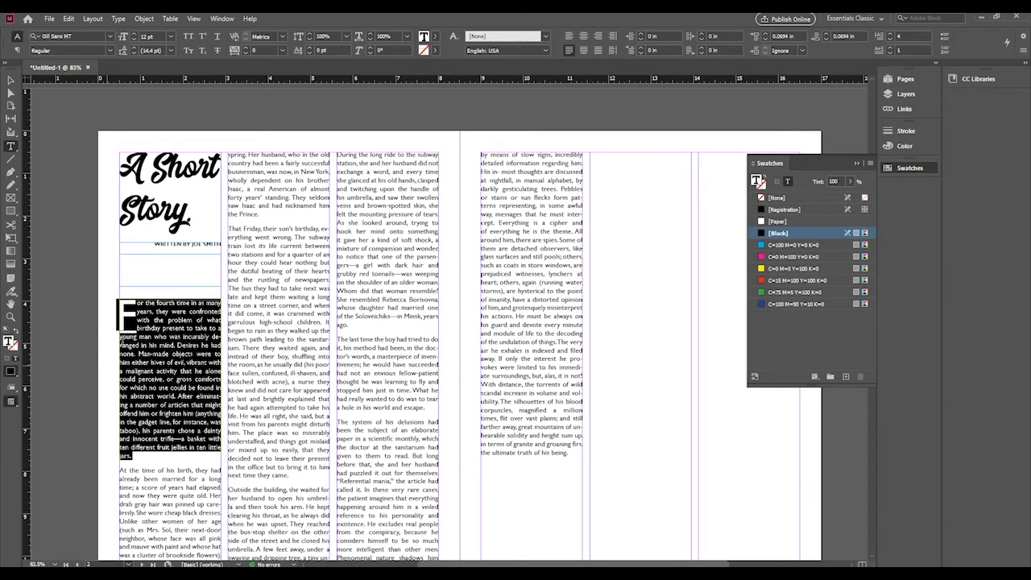
# - Lighten the drop cap F of the opening paragraph to a 53% tint of black
pyautogui.click(138, 321)
pyautogui.moveTo(135, 305); pyautogui.dragTo(117, 310)
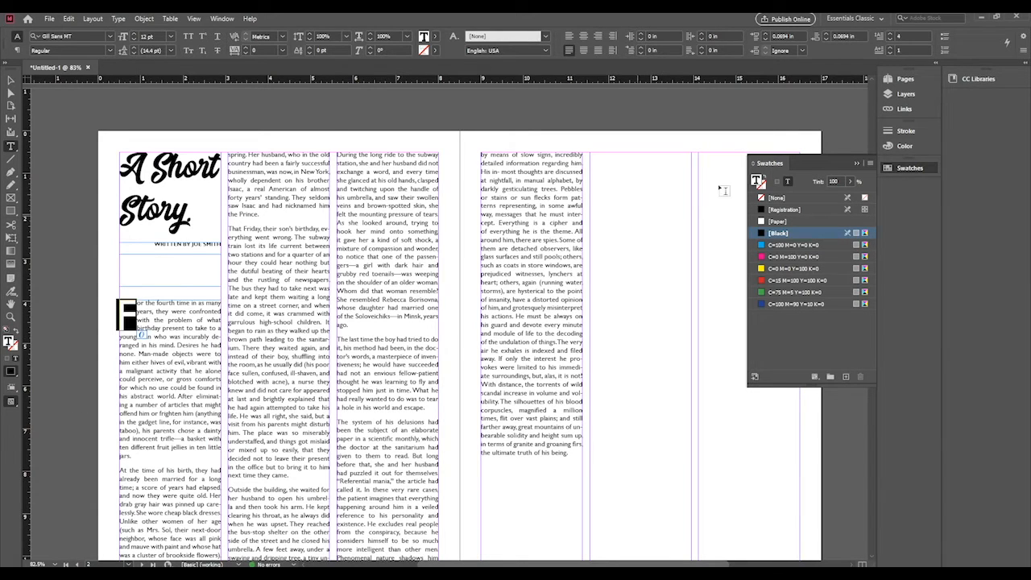
pyautogui.click(848, 182)
pyautogui.moveTo(848, 197); pyautogui.dragTo(824, 199)
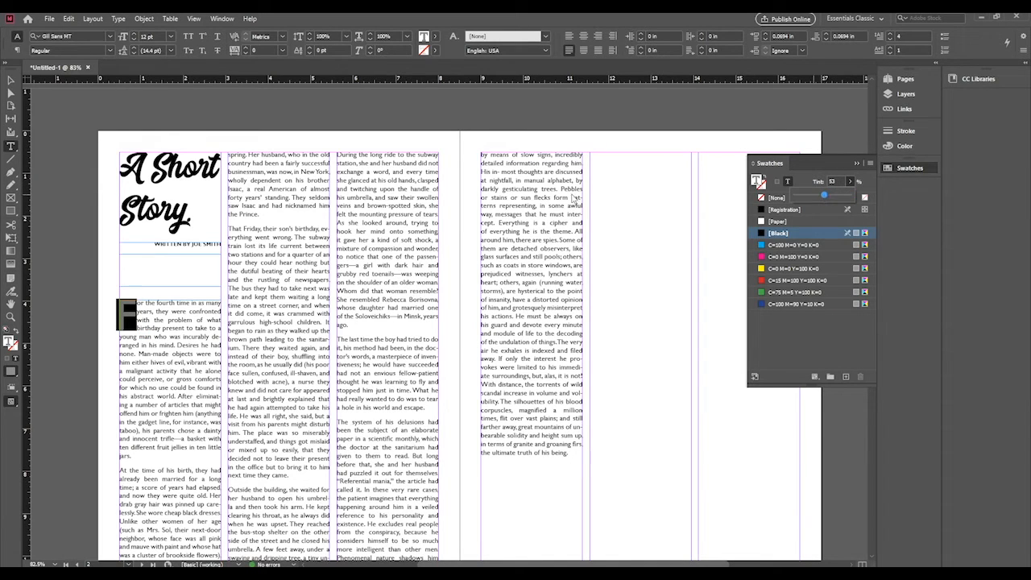
pyautogui.click(169, 319)
pyautogui.click(170, 320)
pyautogui.scroll(2, 172, 338)
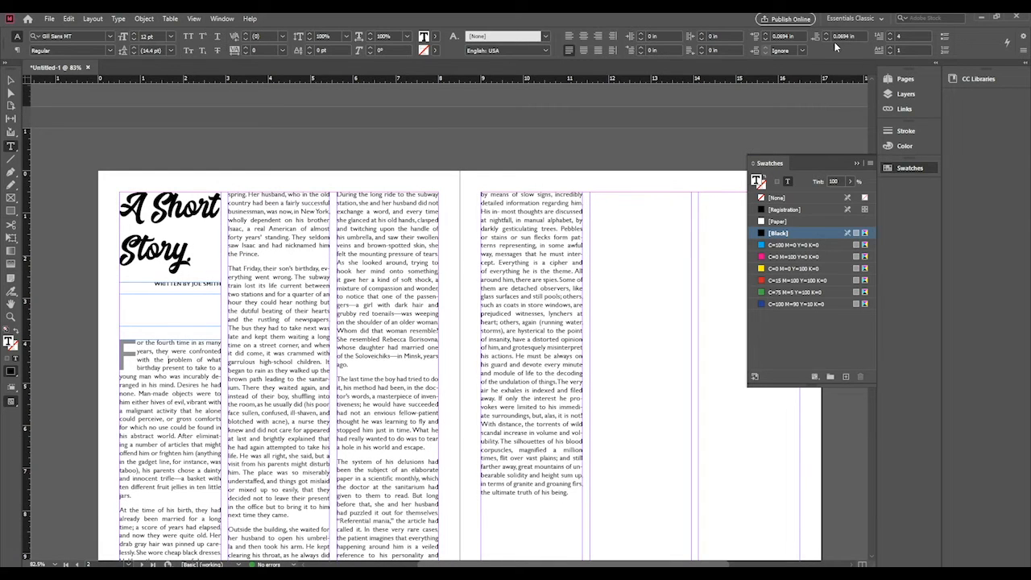
# - Set the space between paragraphs of the same style to 0.25 in for the whole story and check the columns
pyautogui.tripleClick(320, 276)
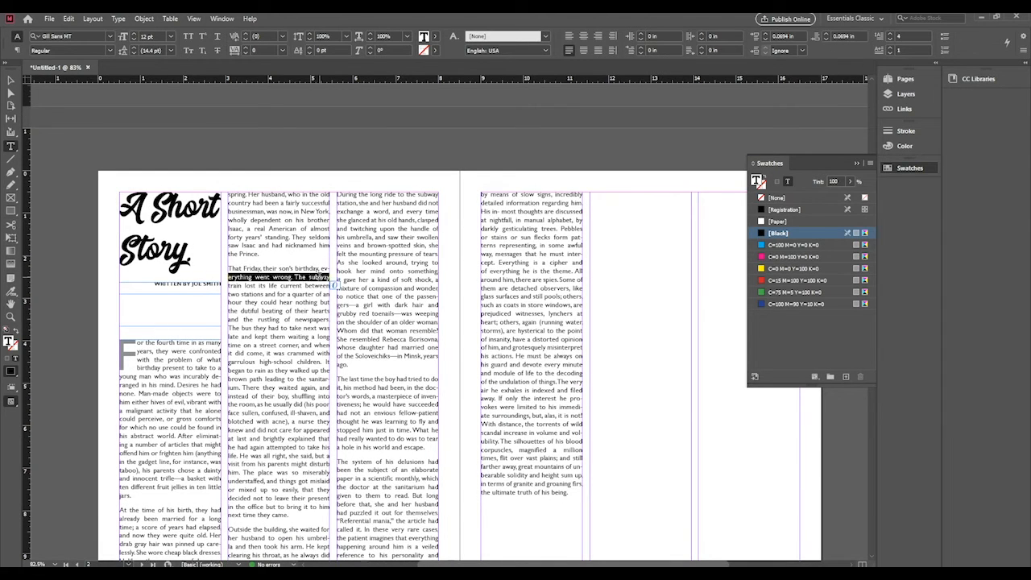
pyautogui.hotkey('ctrl', 'a')
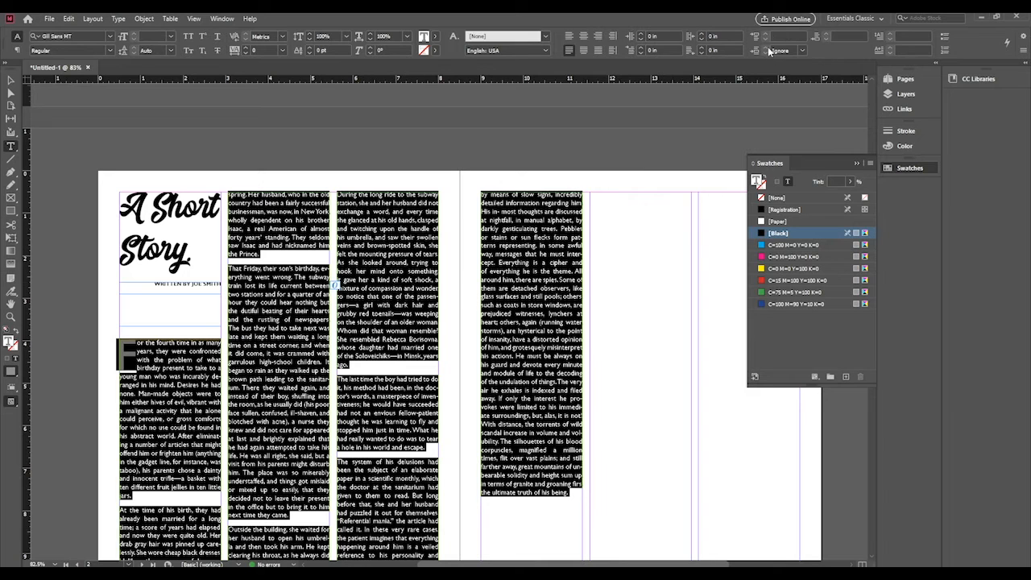
pyautogui.click(802, 50)
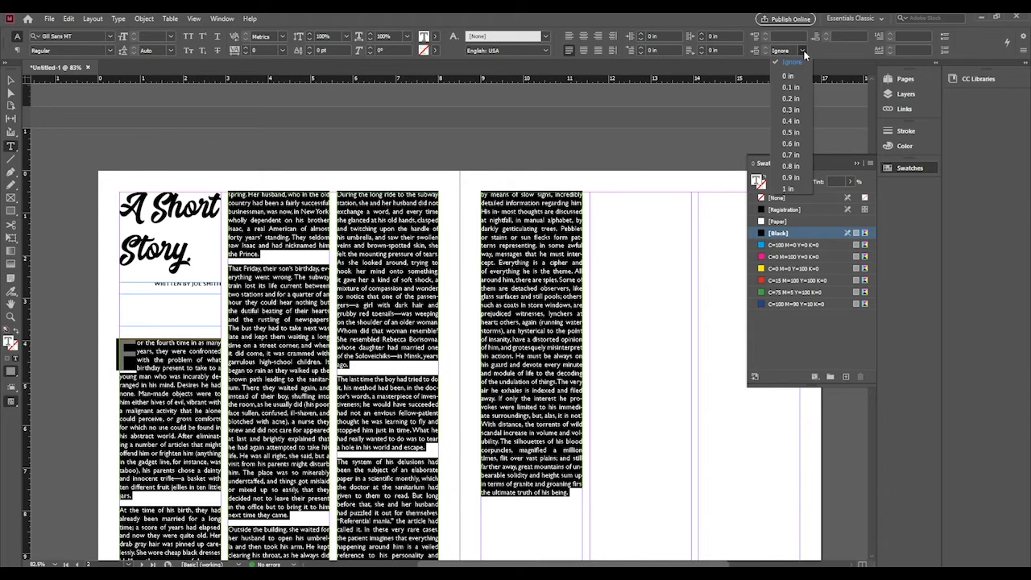
pyautogui.click(799, 95)
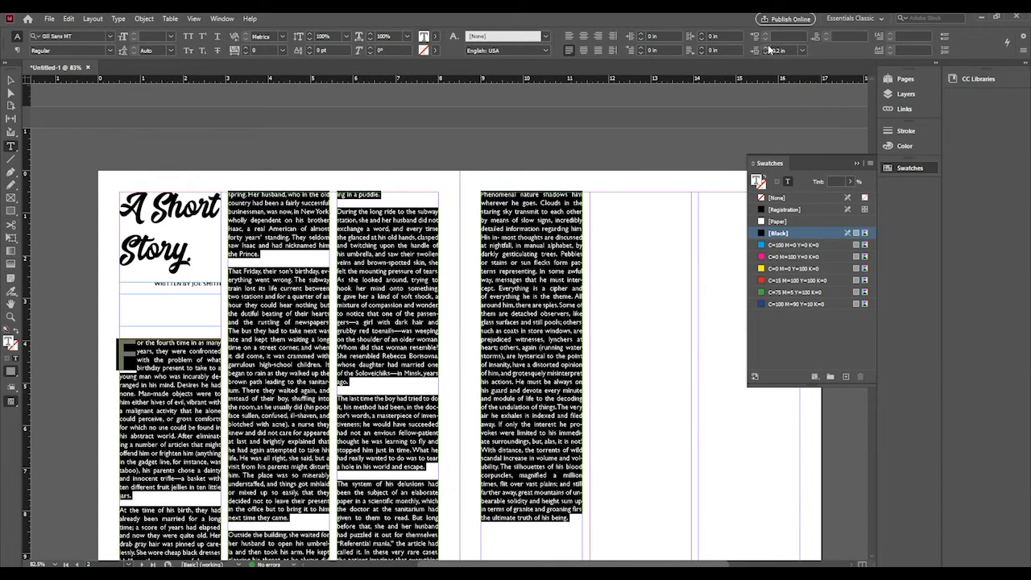
pyautogui.click(767, 50)
pyautogui.click(766, 50)
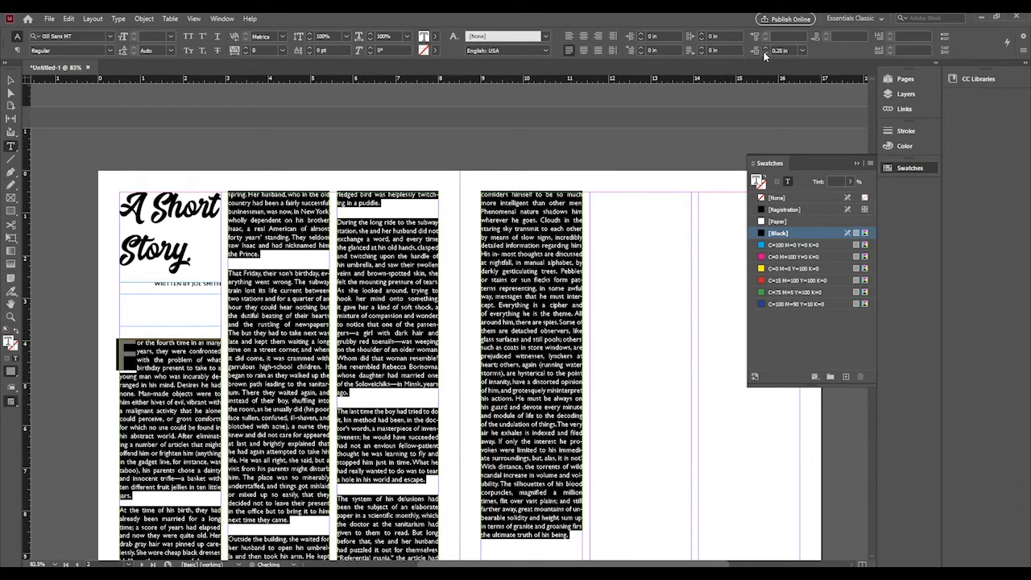
pyautogui.click(274, 328)
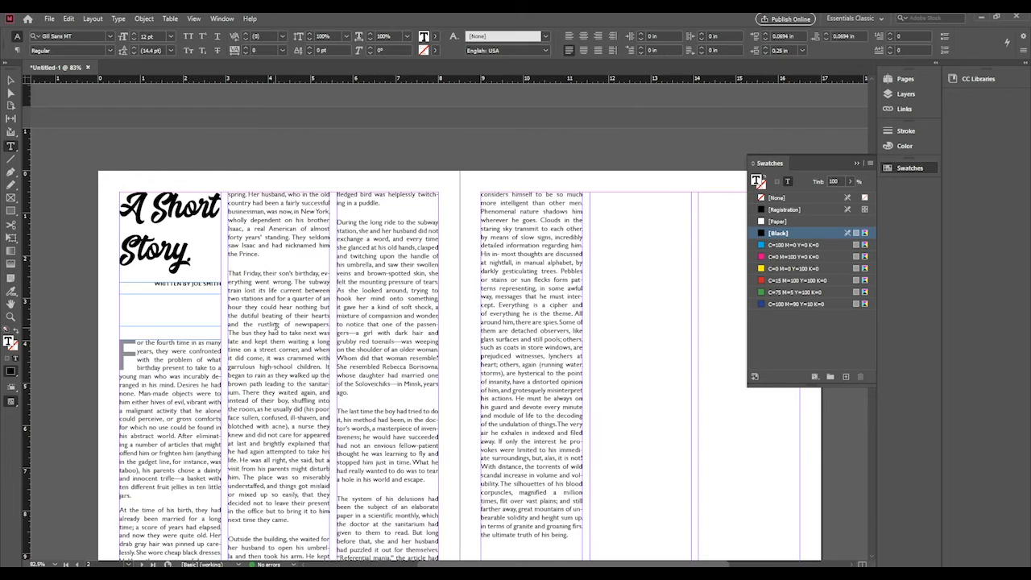
pyautogui.scroll(-2, 274, 329)
pyautogui.scroll(2, 276, 327)
pyautogui.scroll(-3, 344, 381)
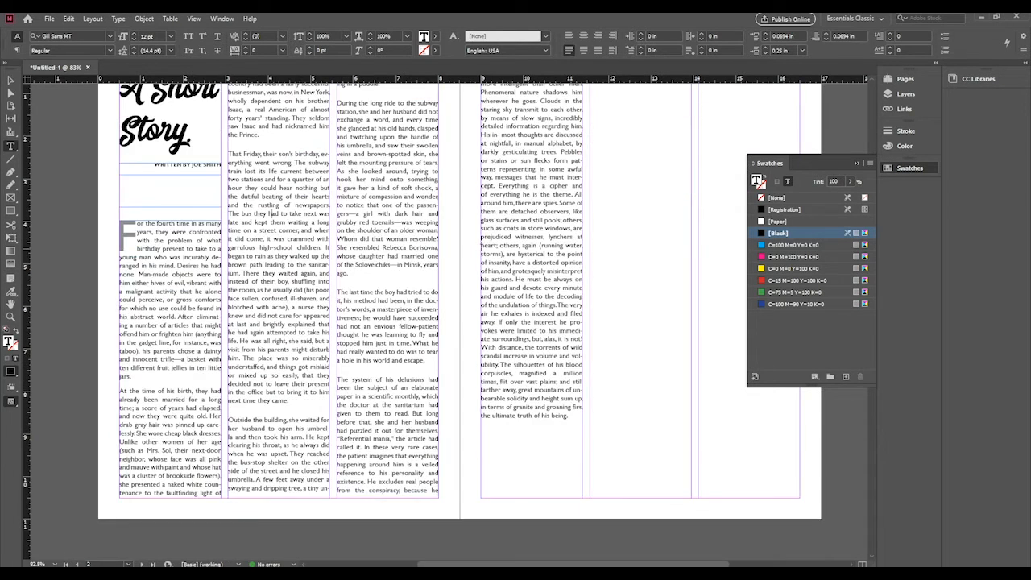
pyautogui.scroll(2, 269, 213)
# - Load the mountain photo from the Stock Images folder for placement, try placing it at full size from page 2's second column, and undo that placement
pyautogui.click(12, 81)
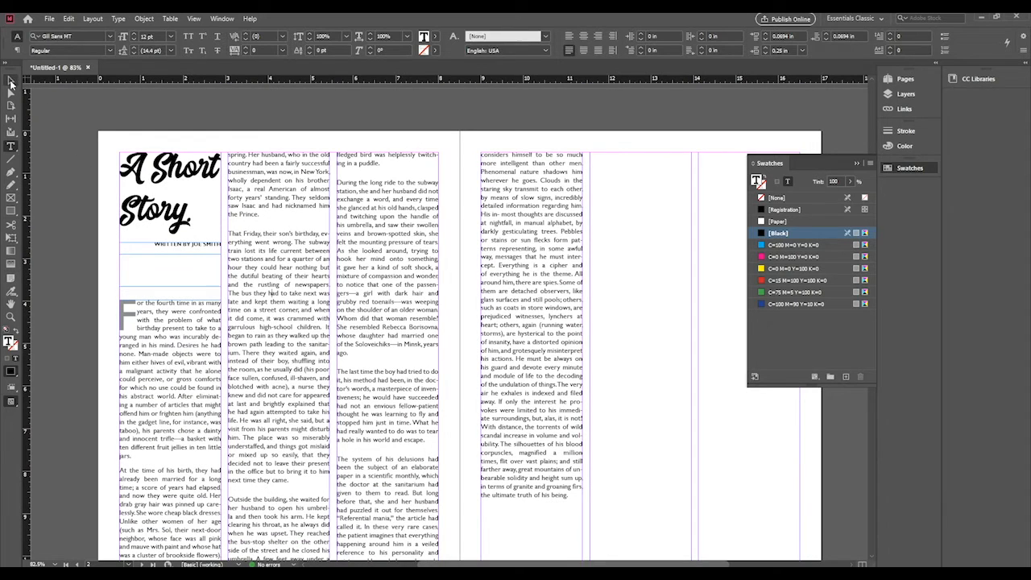
pyautogui.click(49, 17)
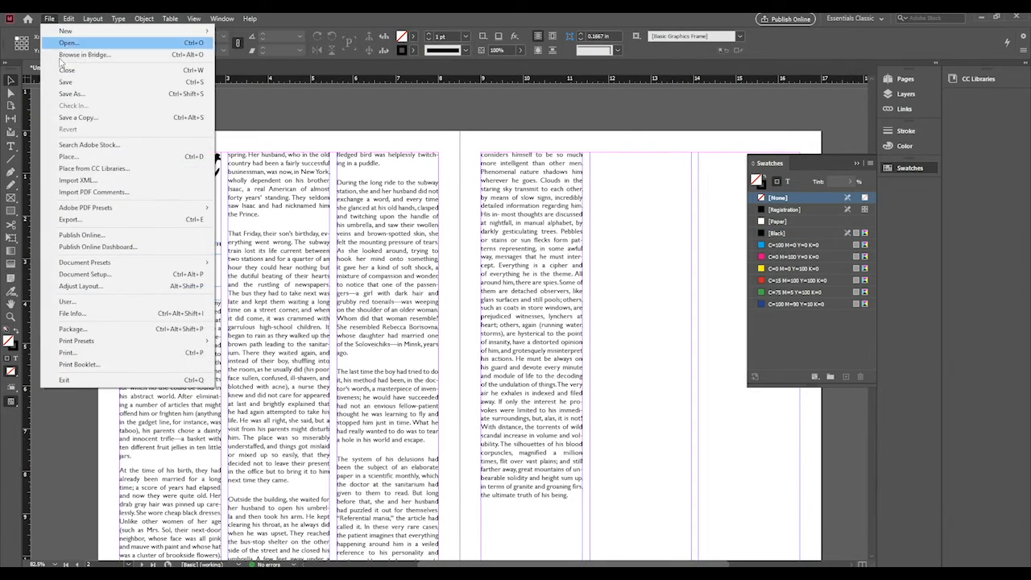
pyautogui.click(67, 156)
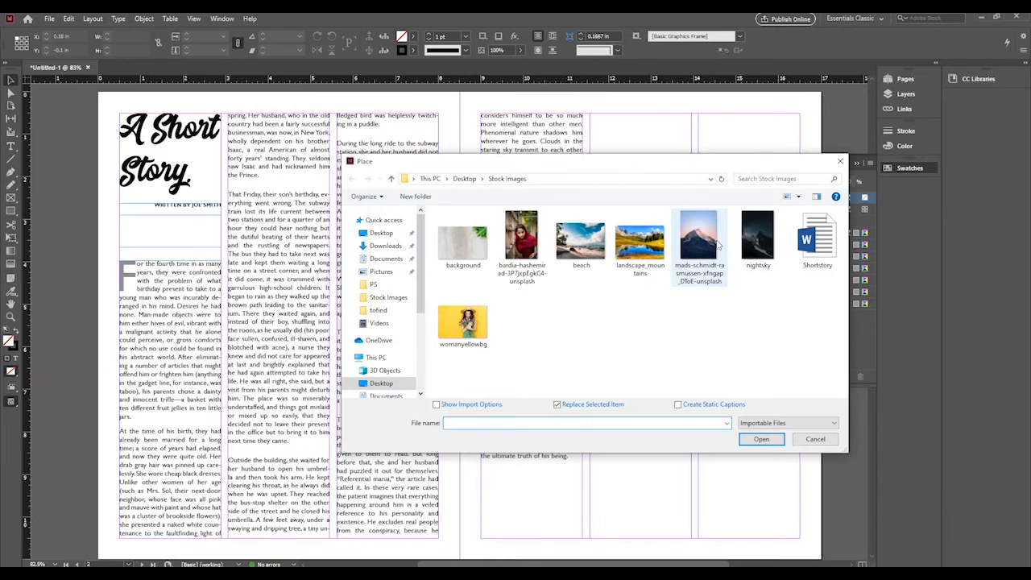
pyautogui.click(716, 246)
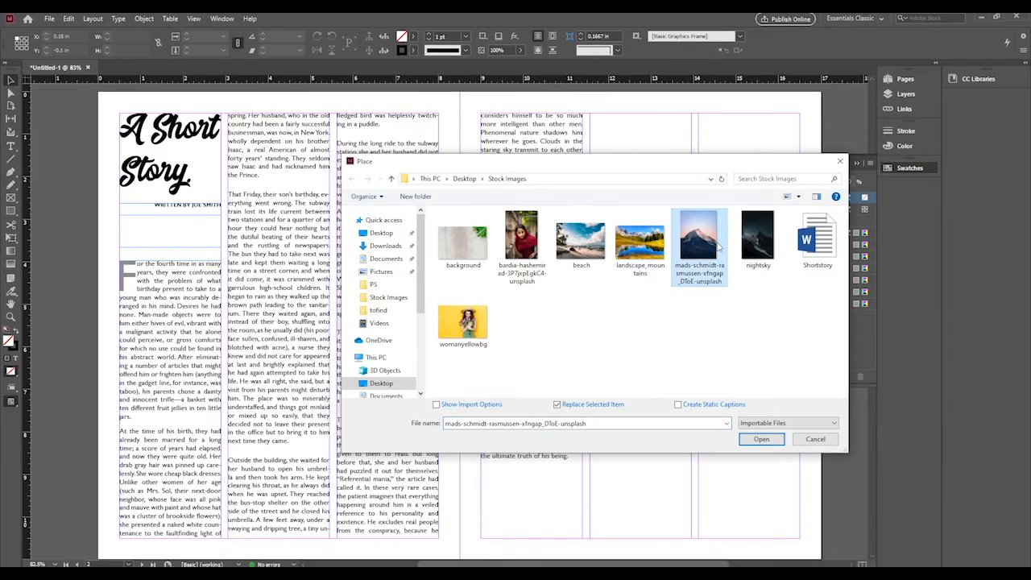
pyautogui.click(763, 441)
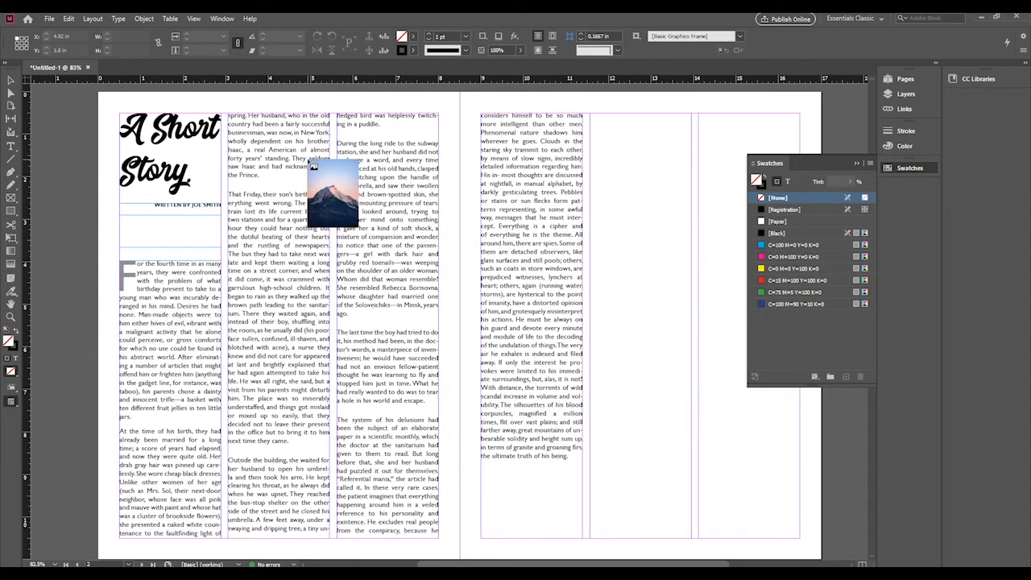
pyautogui.click(272, 126)
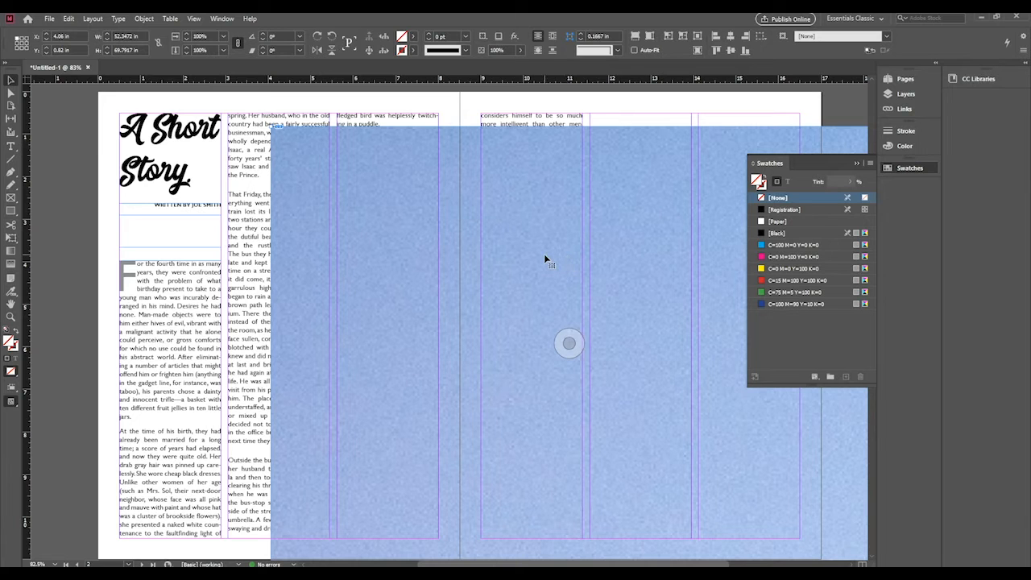
pyautogui.hotkey('ctrl', 'z')
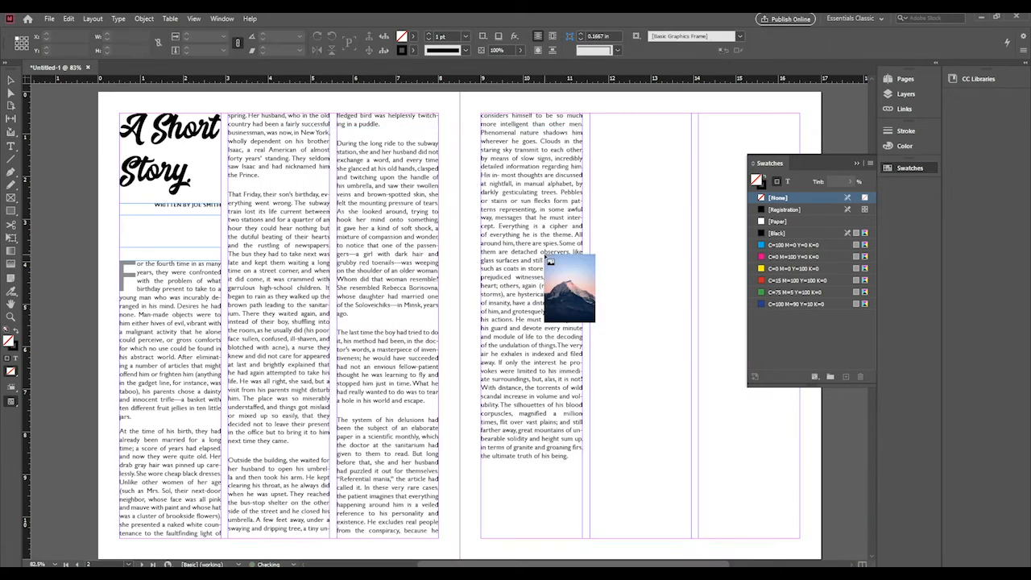
# - Place the mountain photo against page 2's top-right margin corner and crop its frame to about 3.1 by 3.26 in
pyautogui.moveTo(272, 117)
pyautogui.mouseDown()
pyautogui.moveTo(292, 225)
pyautogui.moveTo(444, 330)
pyautogui.moveTo(394, 274)
pyautogui.moveTo(462, 345)
pyautogui.moveTo(377, 239)
pyautogui.moveTo(461, 347)
pyautogui.moveTo(318, 203)
pyautogui.moveTo(439, 169)
pyautogui.moveTo(442, 246)
pyautogui.moveTo(416, 149)
pyautogui.moveTo(451, 274)
pyautogui.moveTo(374, 242)
pyautogui.moveTo(457, 330)
pyautogui.moveTo(454, 317)
pyautogui.moveTo(444, 322)
pyautogui.mouseUp()
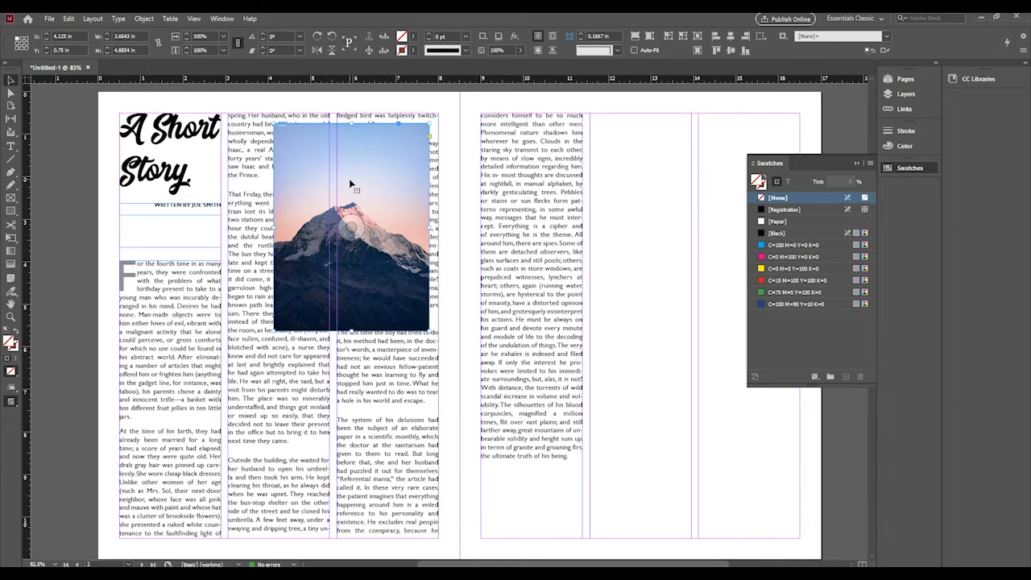
pyautogui.moveTo(358, 176); pyautogui.dragTo(368, 168)
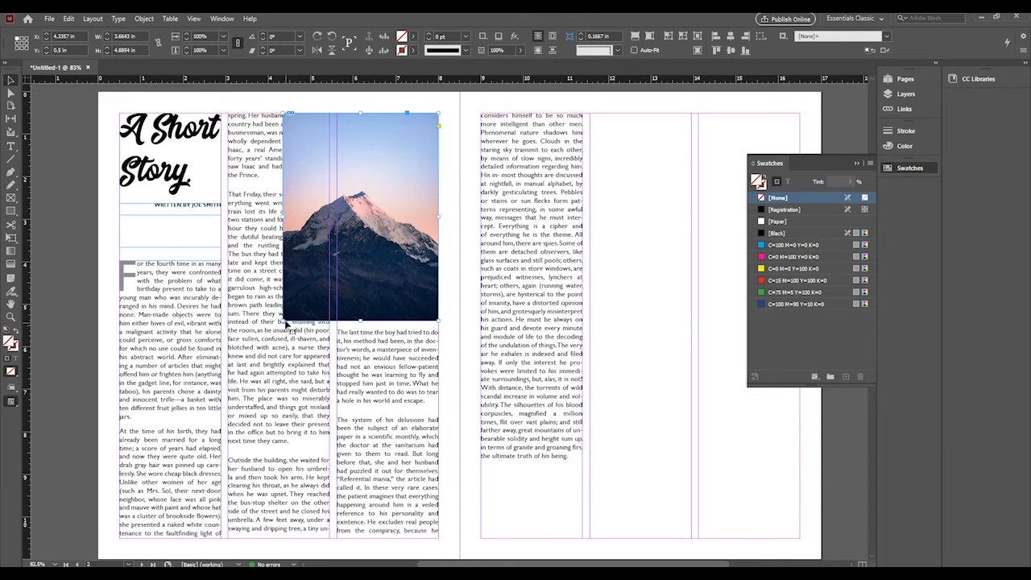
pyautogui.moveTo(283, 320)
pyautogui.mouseDown()
pyautogui.moveTo(307, 317)
pyautogui.moveTo(304, 253)
pyautogui.moveTo(273, 208)
pyautogui.moveTo(295, 276)
pyautogui.moveTo(282, 305)
pyautogui.moveTo(269, 267)
pyautogui.moveTo(270, 255)
pyautogui.moveTo(301, 303)
pyautogui.moveTo(284, 310)
pyautogui.mouseUp()
pyautogui.moveTo(281, 321); pyautogui.dragTo(331, 275)
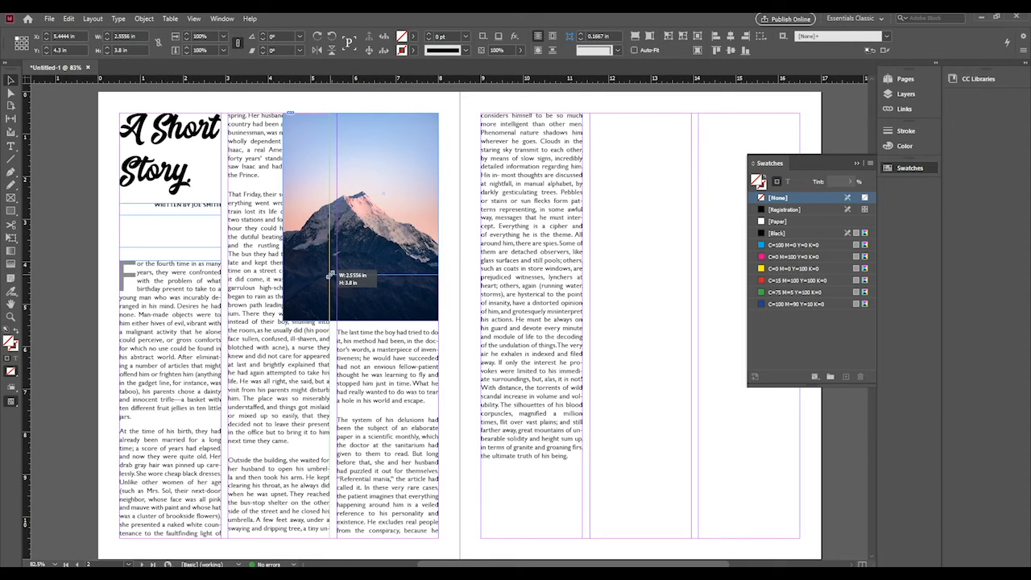
pyautogui.moveTo(330, 275); pyautogui.dragTo(307, 256)
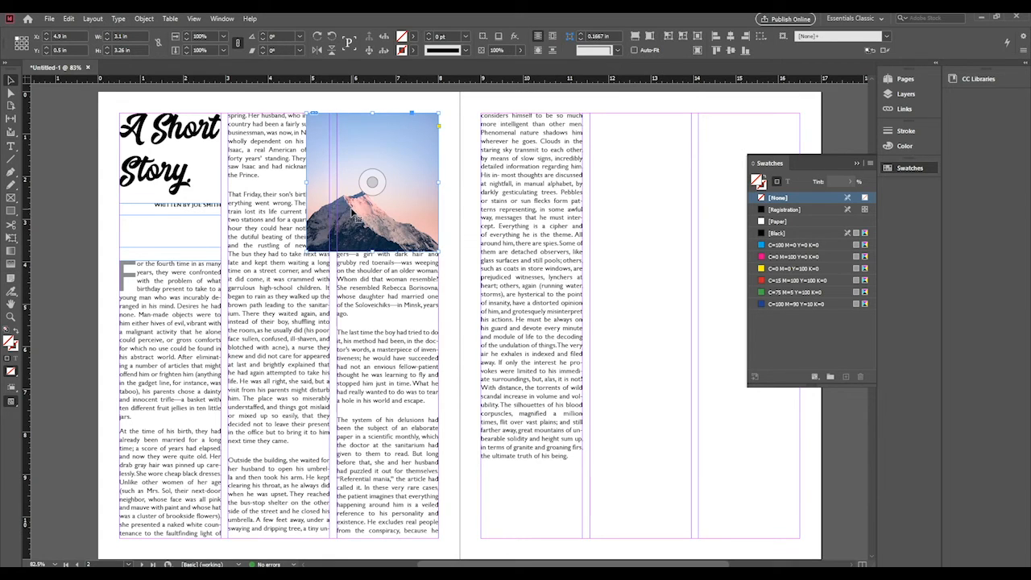
# - Try filling the photo's frame proportionally with the image, and undo that fitting
pyautogui.rightClick(321, 165)
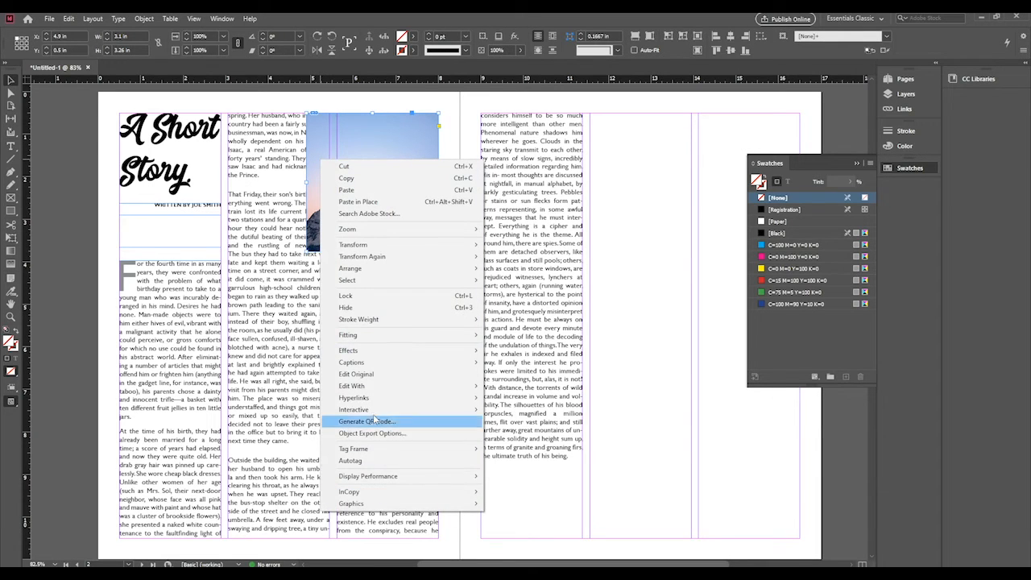
pyautogui.moveTo(419, 251)
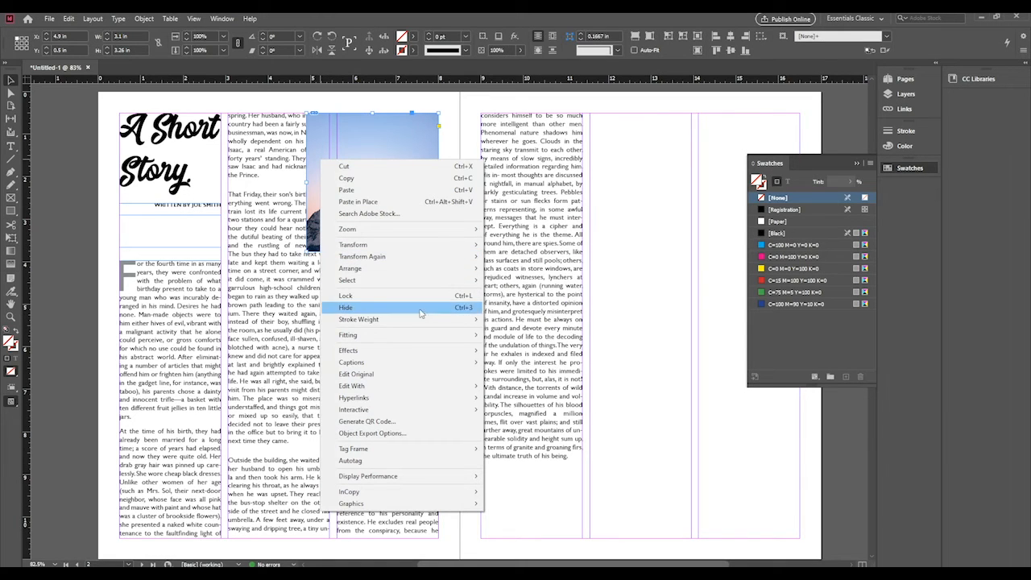
pyautogui.moveTo(417, 342)
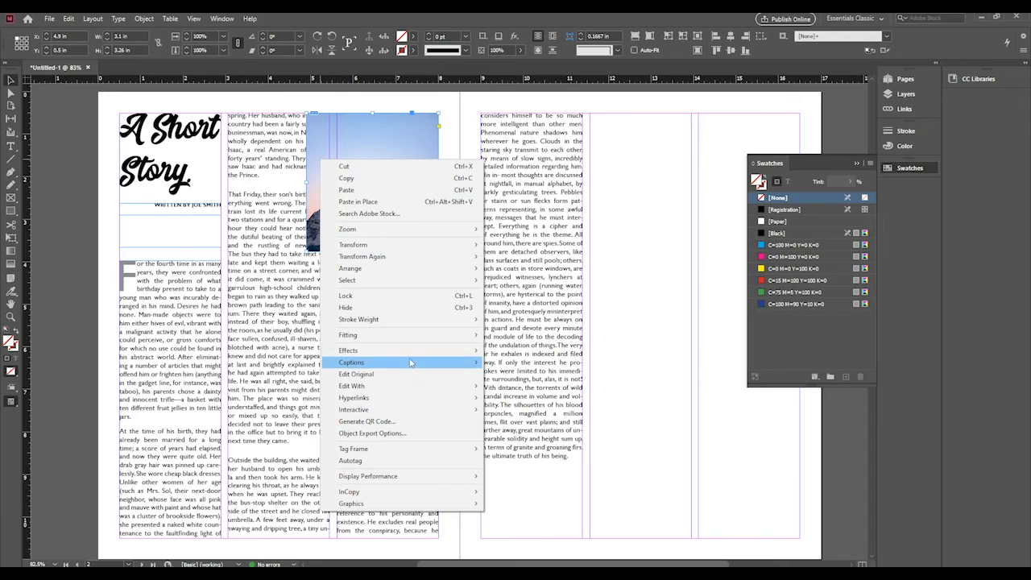
pyautogui.moveTo(417, 337)
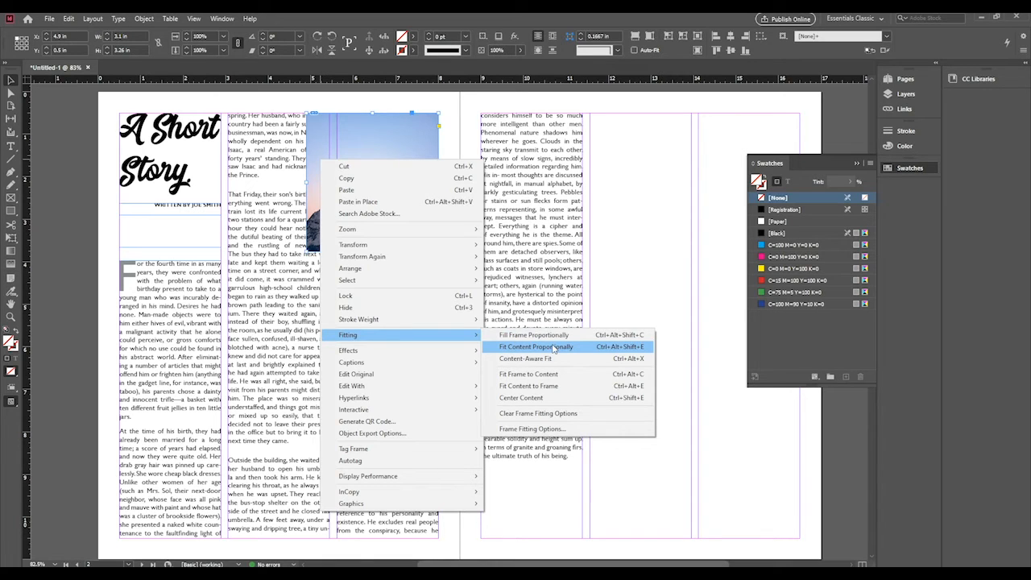
pyautogui.click(514, 335)
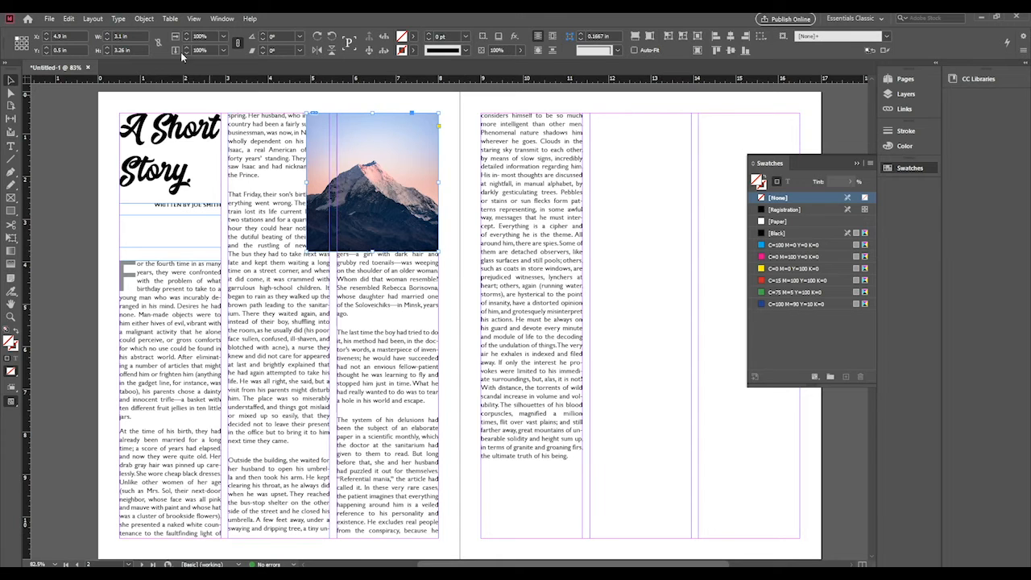
pyautogui.click(69, 18)
pyautogui.click(149, 33)
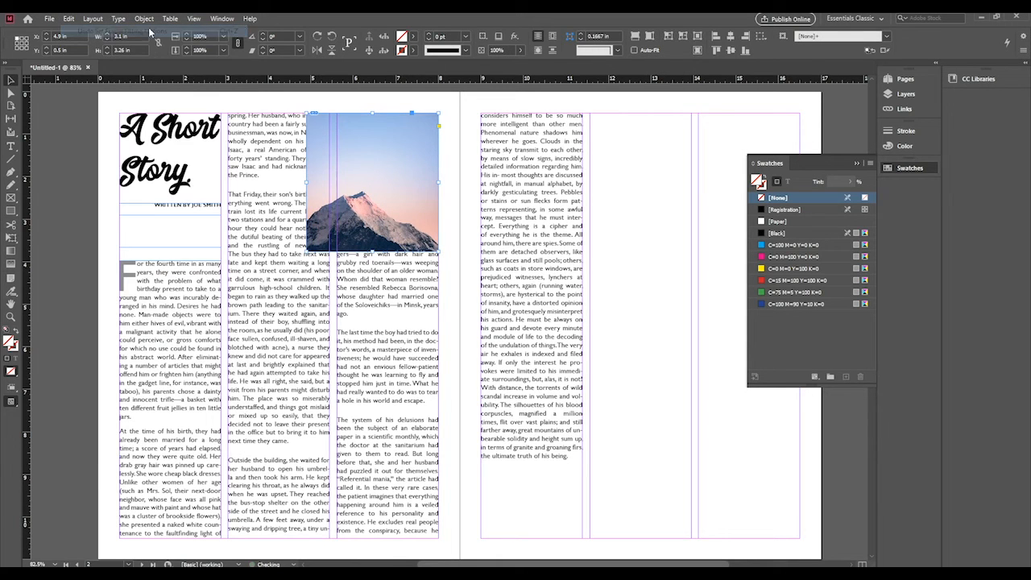
# - Try fitting the mountain image proportionally inside its frame, and undo that fitting
pyautogui.rightClick(347, 155)
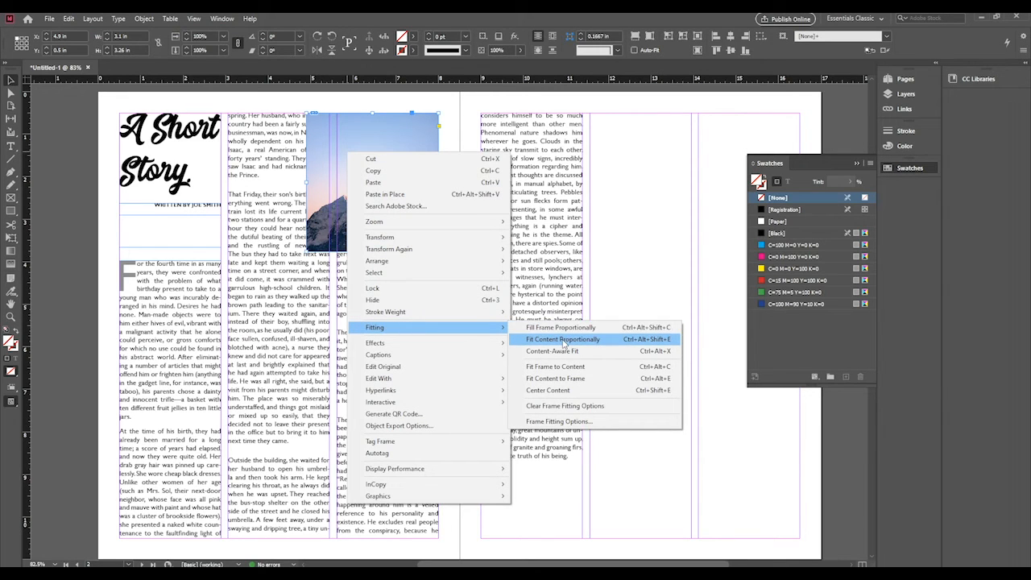
pyautogui.click(563, 343)
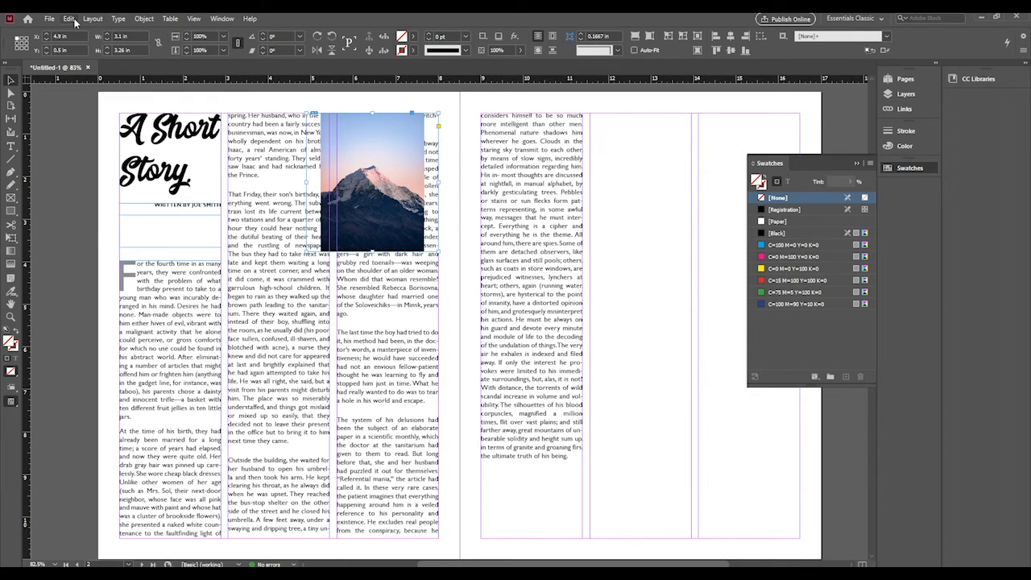
pyautogui.click(68, 18)
pyautogui.click(79, 32)
# - Apply Fill Frame Proportionally to the mountain photo and look over the other fitting options
pyautogui.rightClick(416, 174)
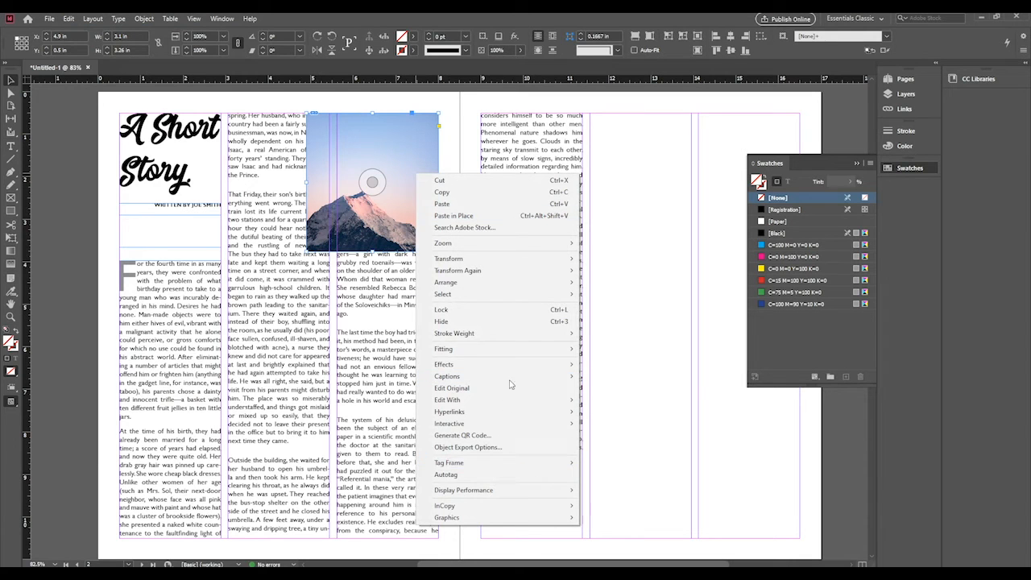
pyautogui.moveTo(514, 348)
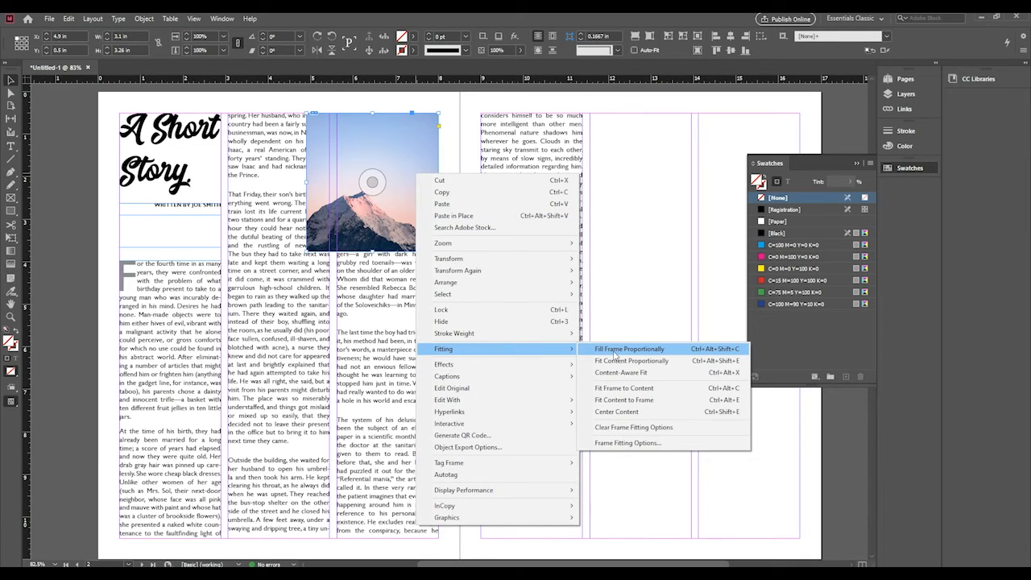
pyautogui.click(615, 349)
pyautogui.rightClick(369, 210)
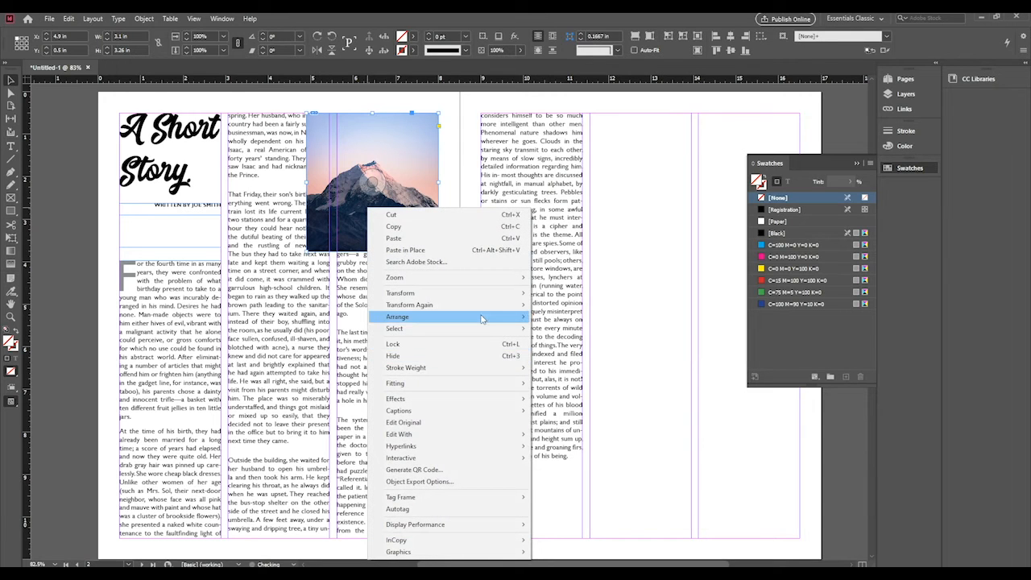
pyautogui.moveTo(481, 319)
pyautogui.moveTo(511, 385)
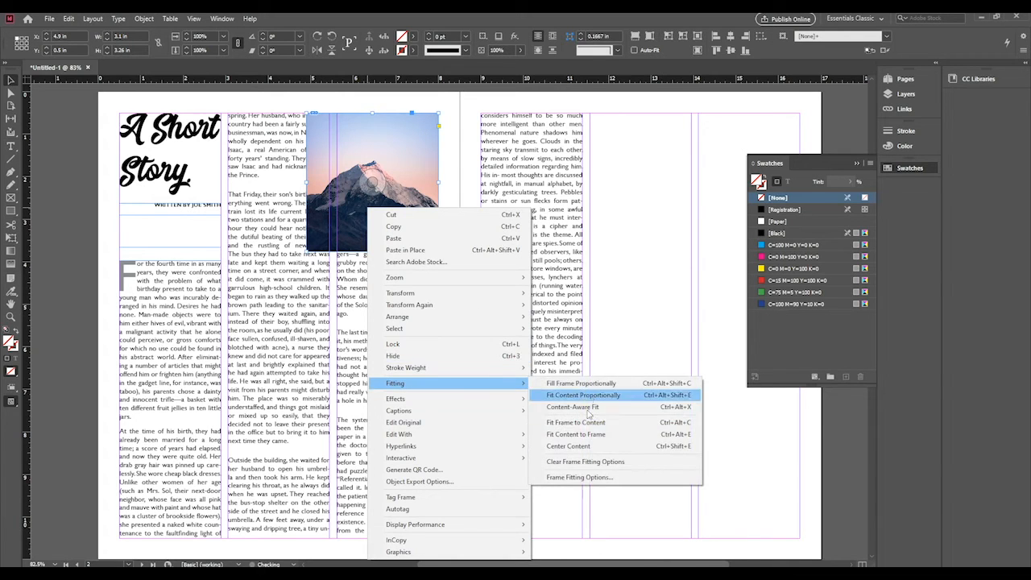
pyautogui.click(337, 192)
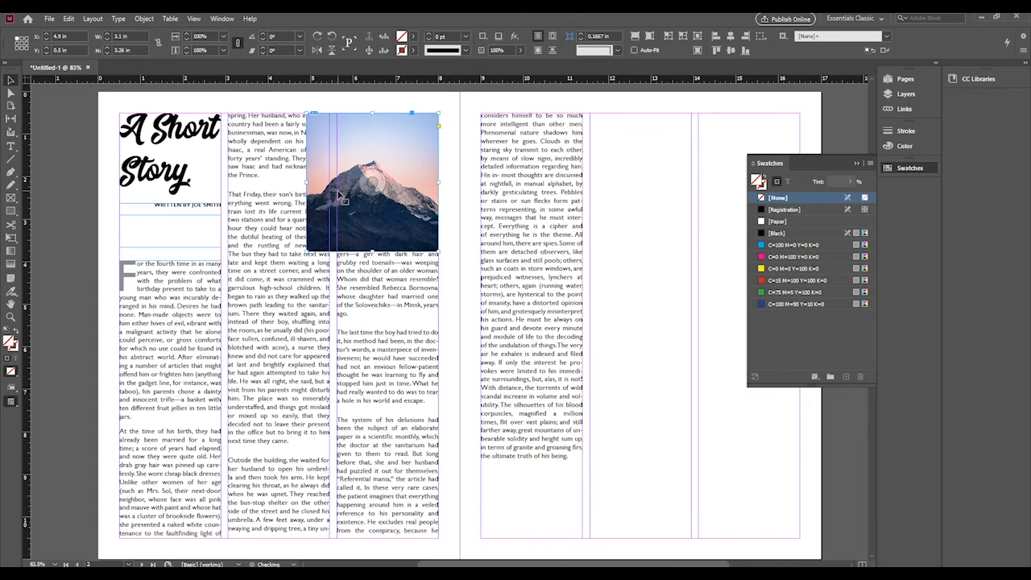
pyautogui.moveTo(339, 215)
pyautogui.mouseDown()
pyautogui.moveTo(339, 230)
pyautogui.moveTo(354, 226)
pyautogui.moveTo(351, 211)
pyautogui.mouseUp()
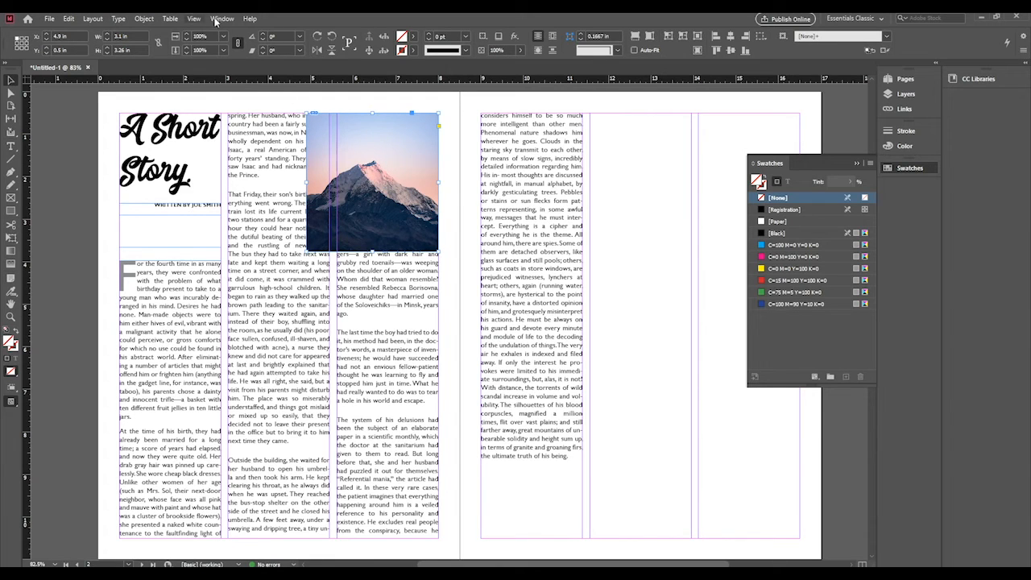
# - Collapse the swatches, bring up the Text Wrap settings and wrap the story text around the photo's bounding box
pyautogui.click(857, 164)
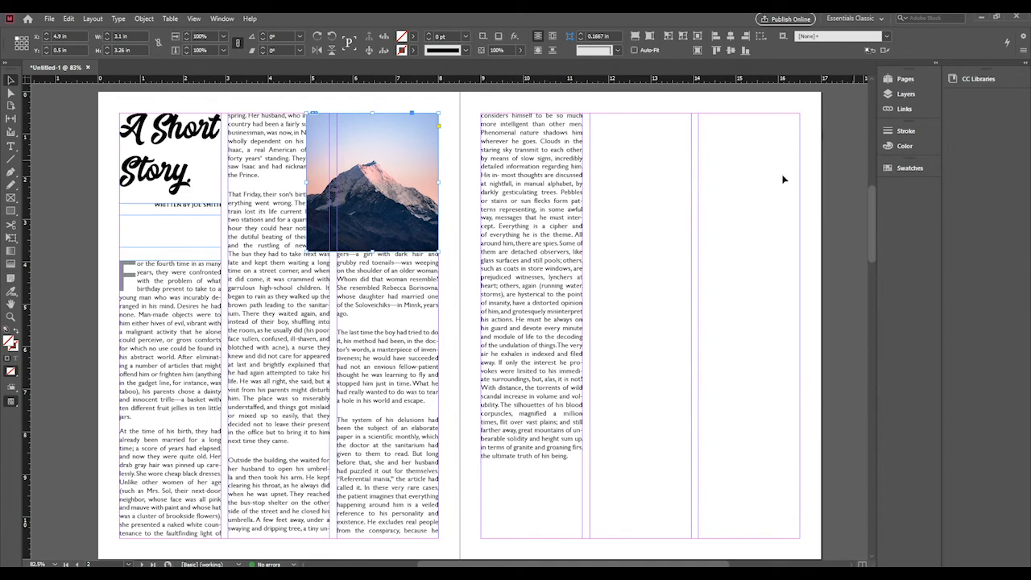
pyautogui.click(218, 19)
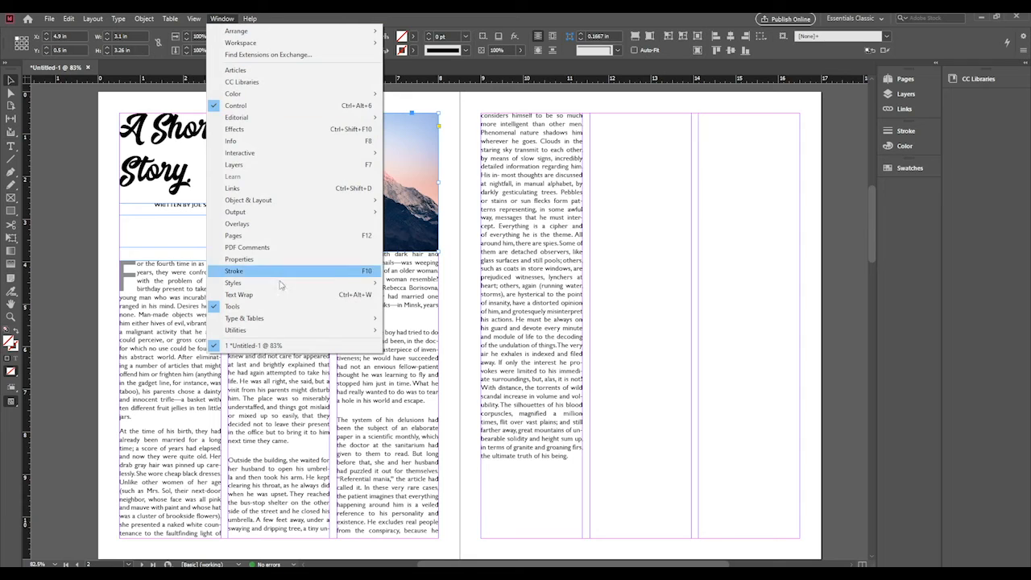
pyautogui.click(241, 294)
pyautogui.moveTo(365, 191); pyautogui.dragTo(634, 134)
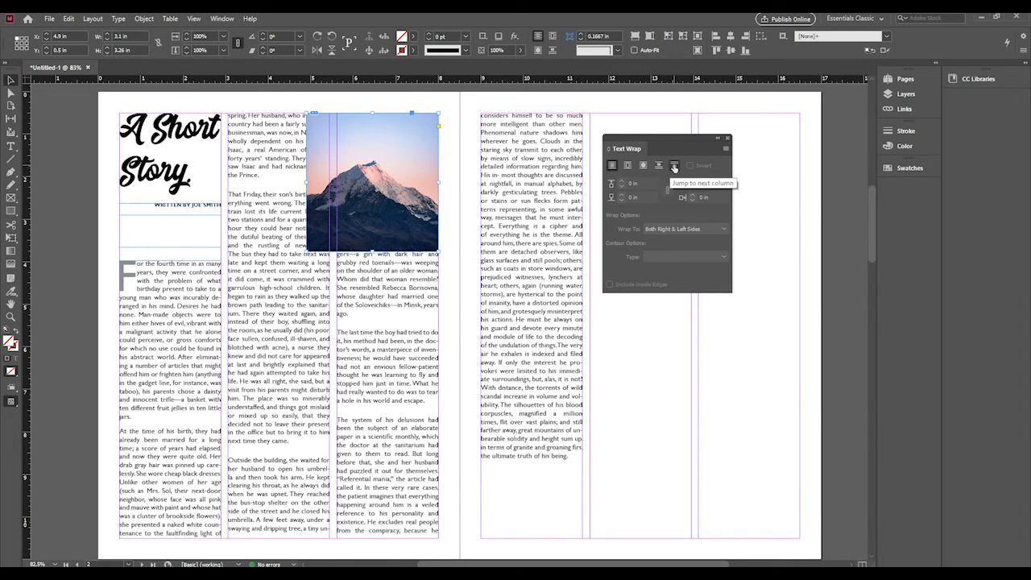
pyautogui.click(628, 166)
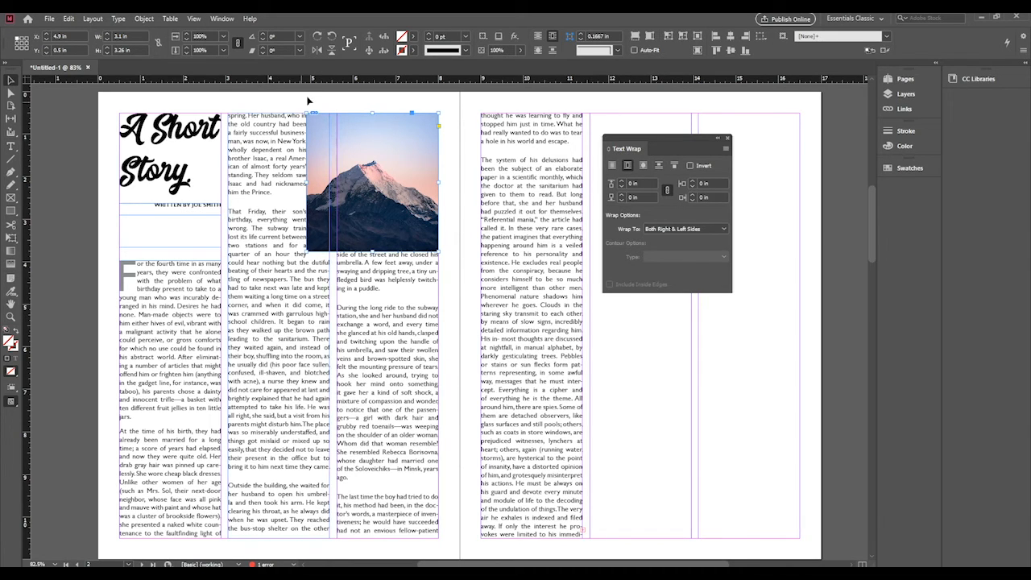
# - Check the wrapped text beside the photo in Preview mode, and return to Normal mode
pyautogui.click(311, 109)
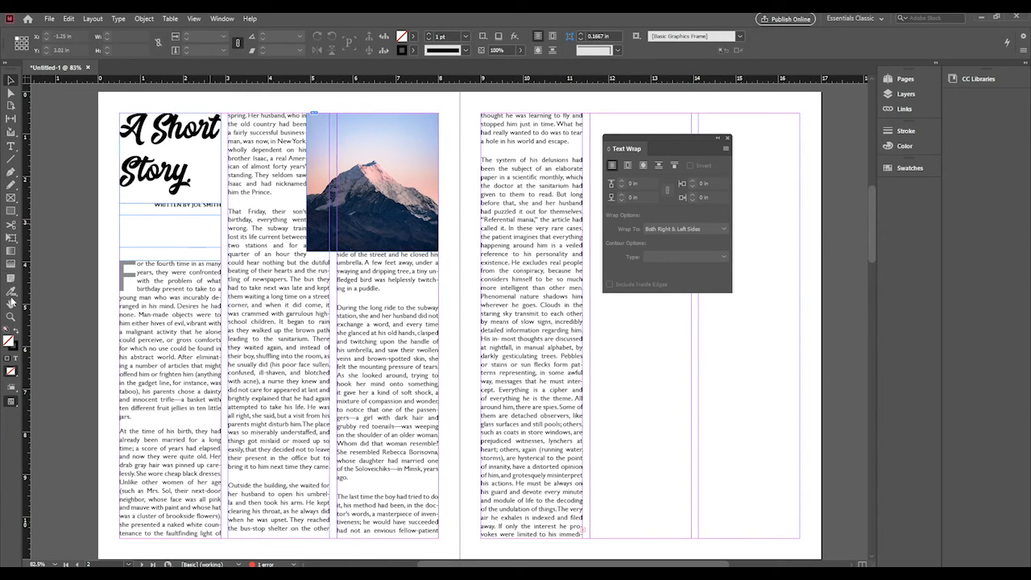
pyautogui.click(13, 401)
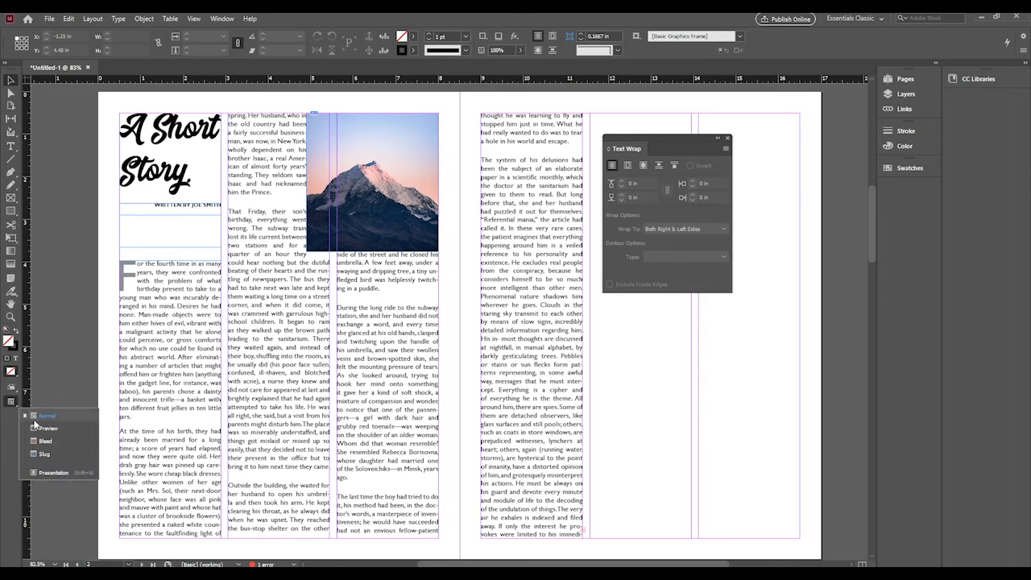
pyautogui.click(38, 428)
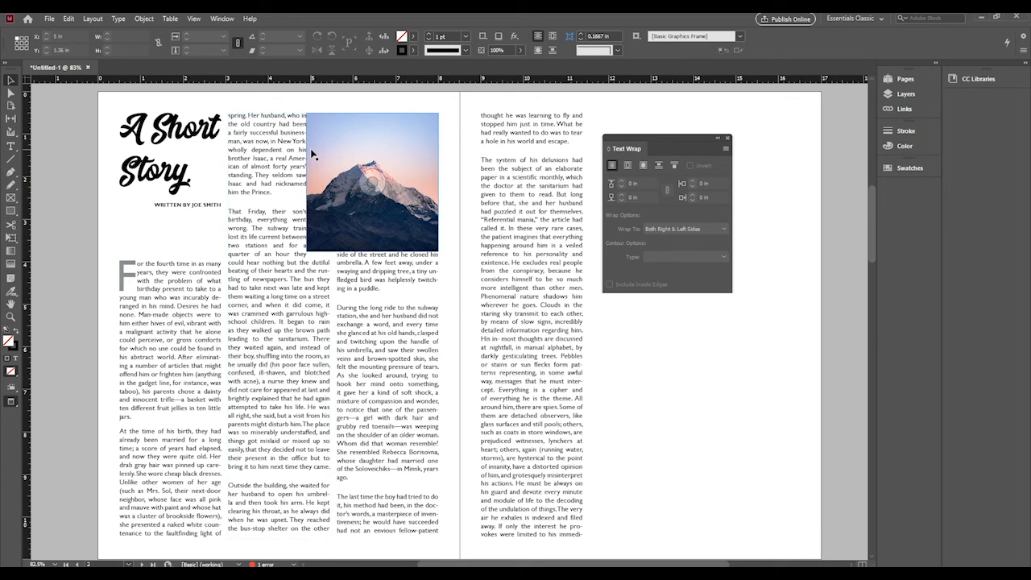
pyautogui.rightClick(12, 402)
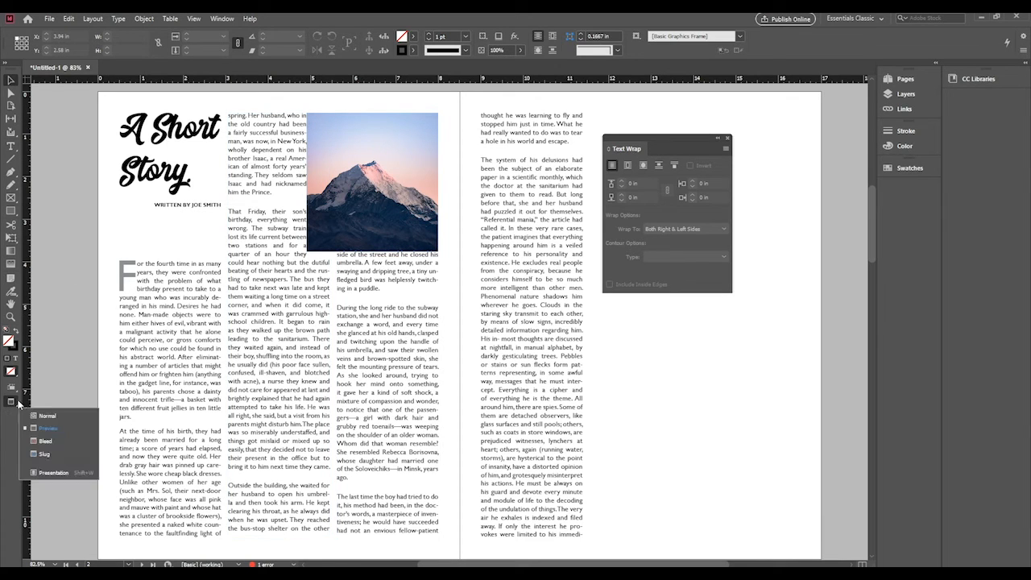
pyautogui.click(36, 415)
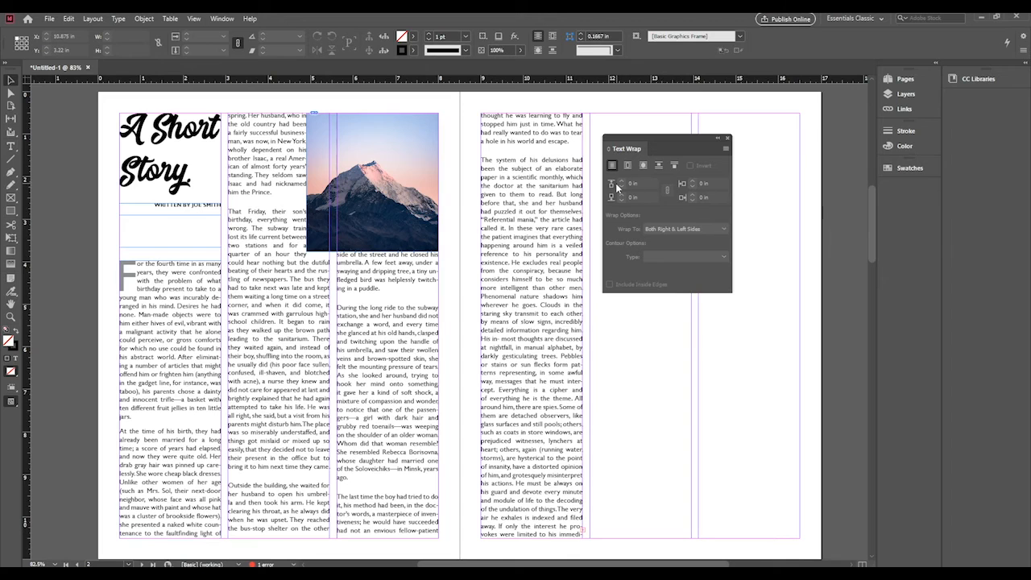
# - Set the photo's text wrap offset to 0.125 in on all four sides, with the offsets linked
pyautogui.click(371, 207)
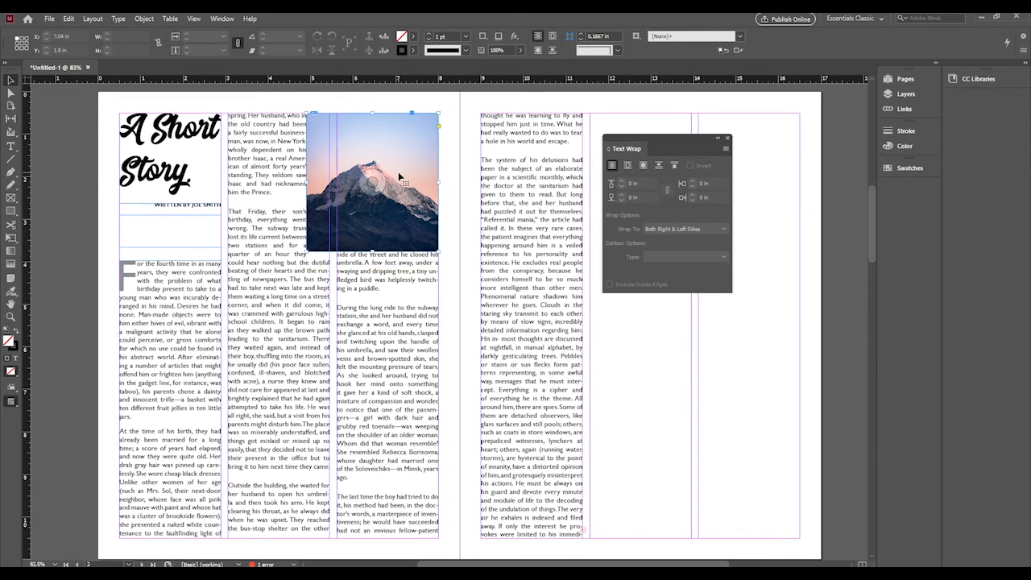
pyautogui.click(627, 165)
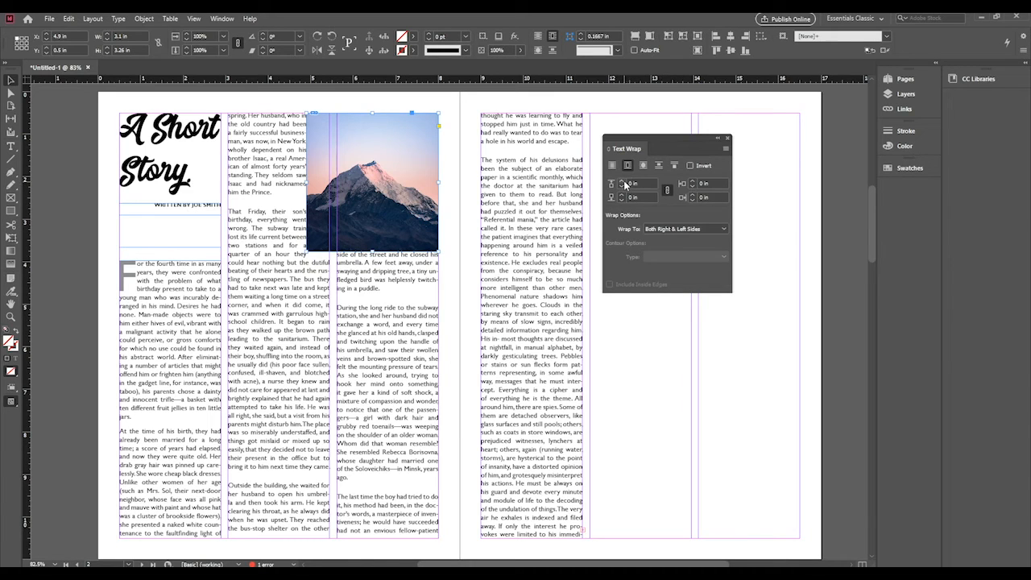
pyautogui.click(666, 191)
pyautogui.click(621, 182)
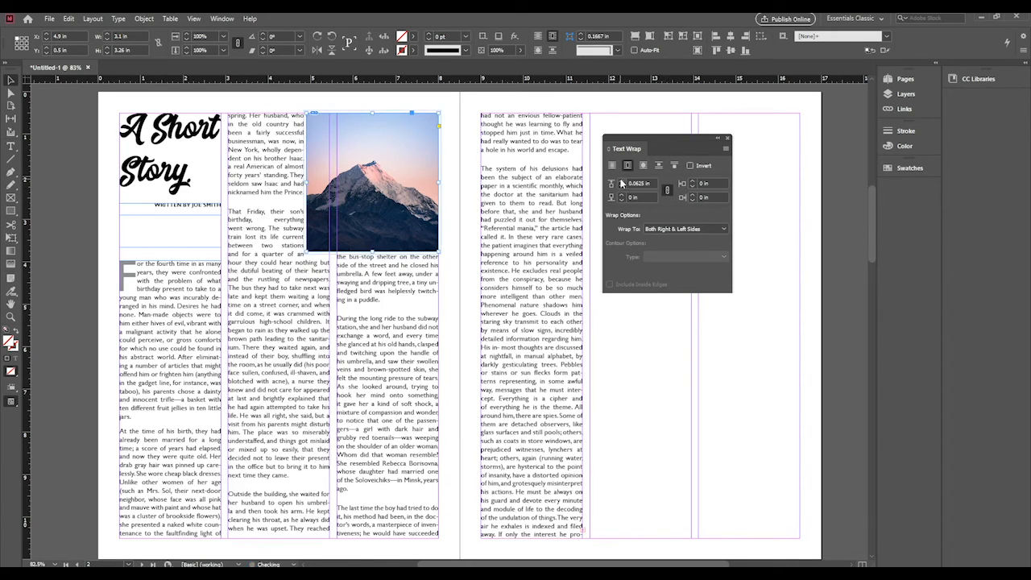
pyautogui.click(621, 182)
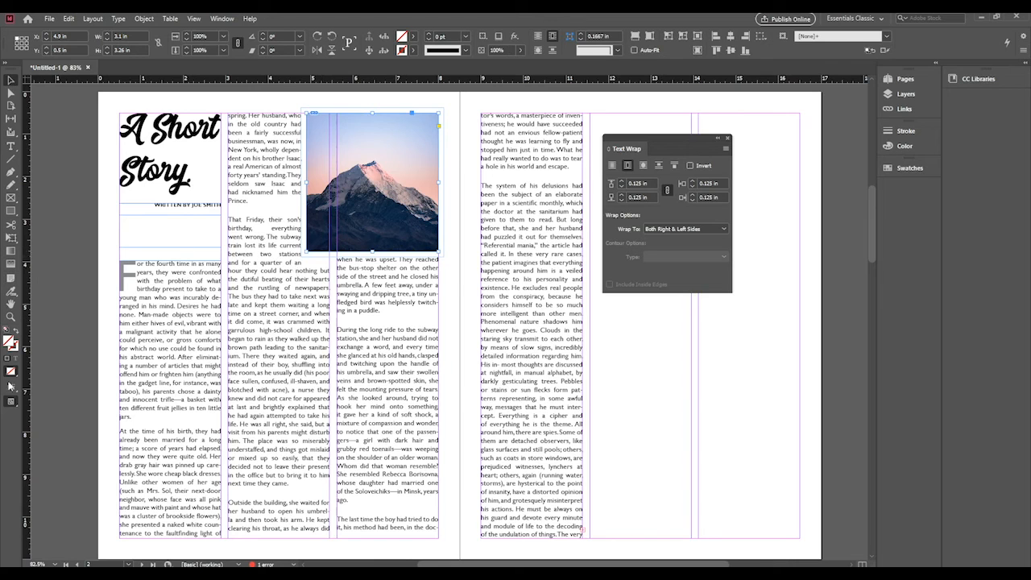
# - Switch the spread to Preview mode with nothing selected to examine the spacing around the photo
pyautogui.rightClick(11, 402)
pyautogui.click(41, 425)
pyautogui.click(82, 332)
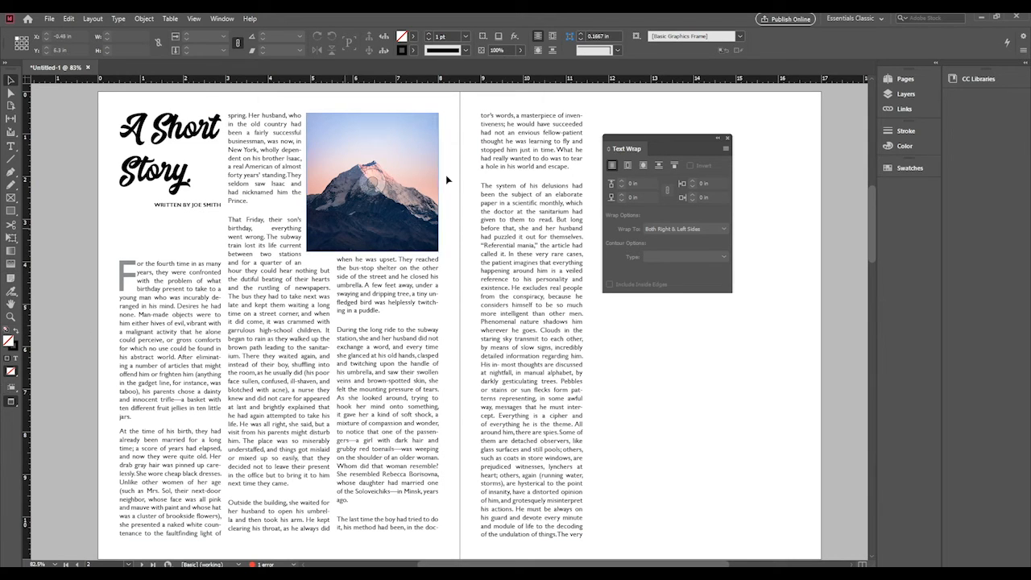
# - Shift the mountain image up inside its frame to a Y offset of about -0.87 in
pyautogui.click(402, 188)
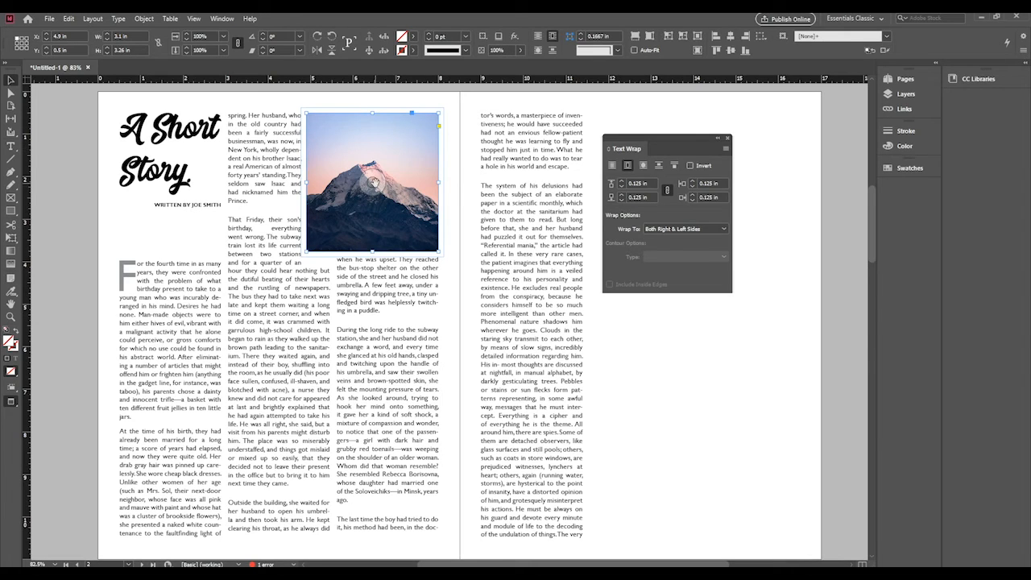
pyautogui.click(370, 177)
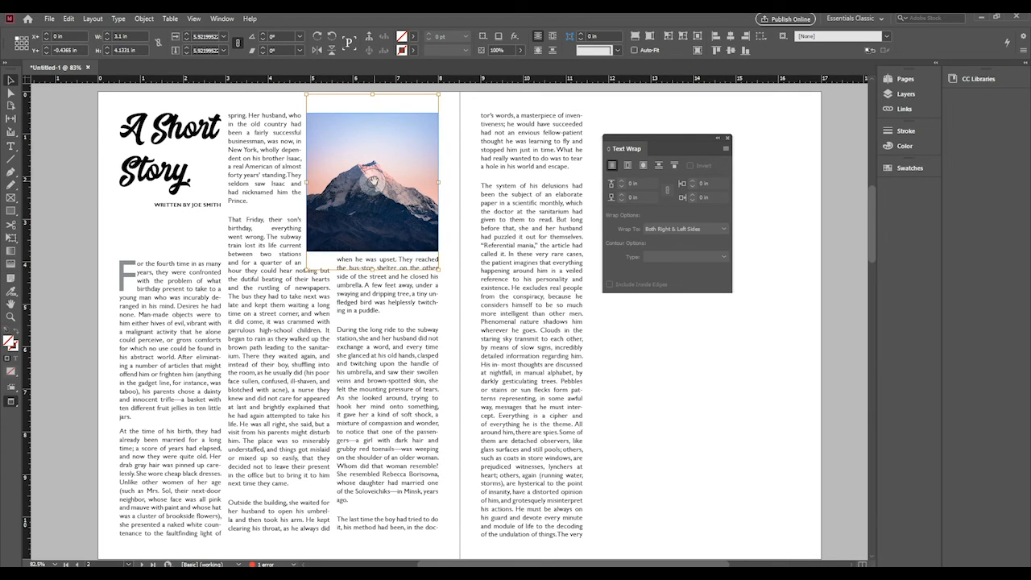
pyautogui.moveTo(373, 182); pyautogui.dragTo(374, 153)
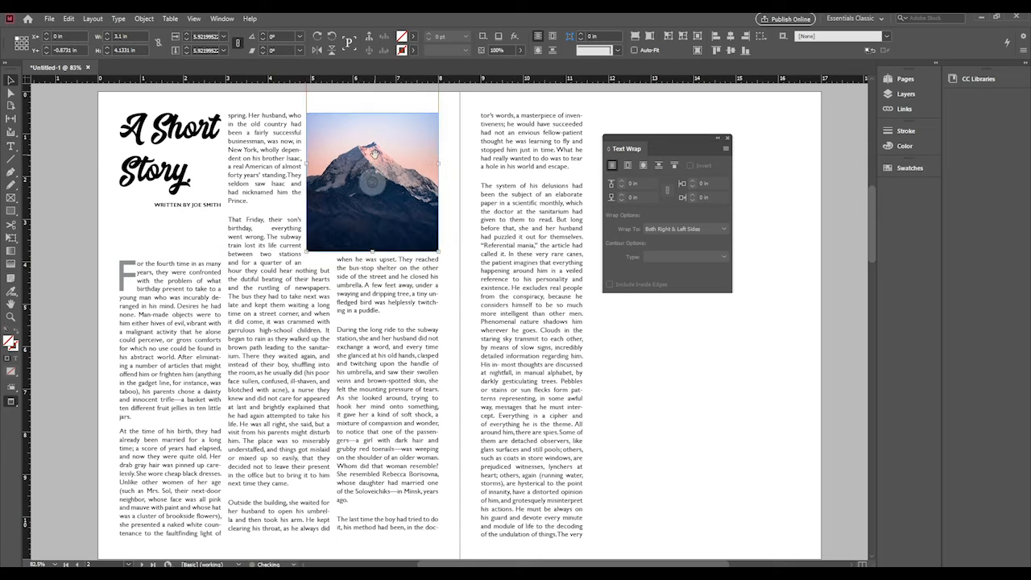
# - Try squashing the mountain image from its upper edge to a height of 3.36 in, undo it, and deselect
pyautogui.click(456, 192)
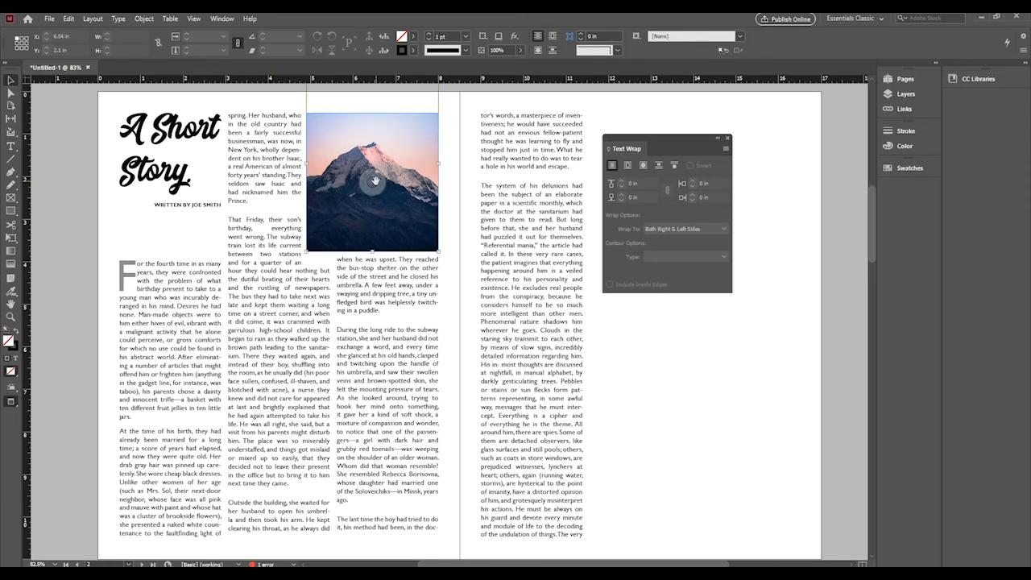
pyautogui.click(372, 182)
pyautogui.scroll(2, 346, 149)
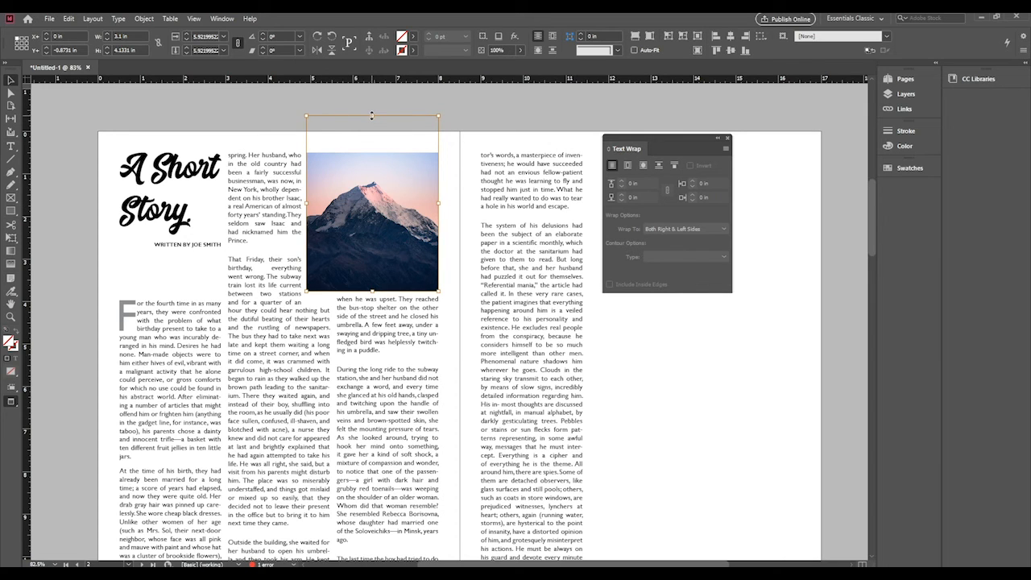
pyautogui.moveTo(372, 115); pyautogui.dragTo(376, 149)
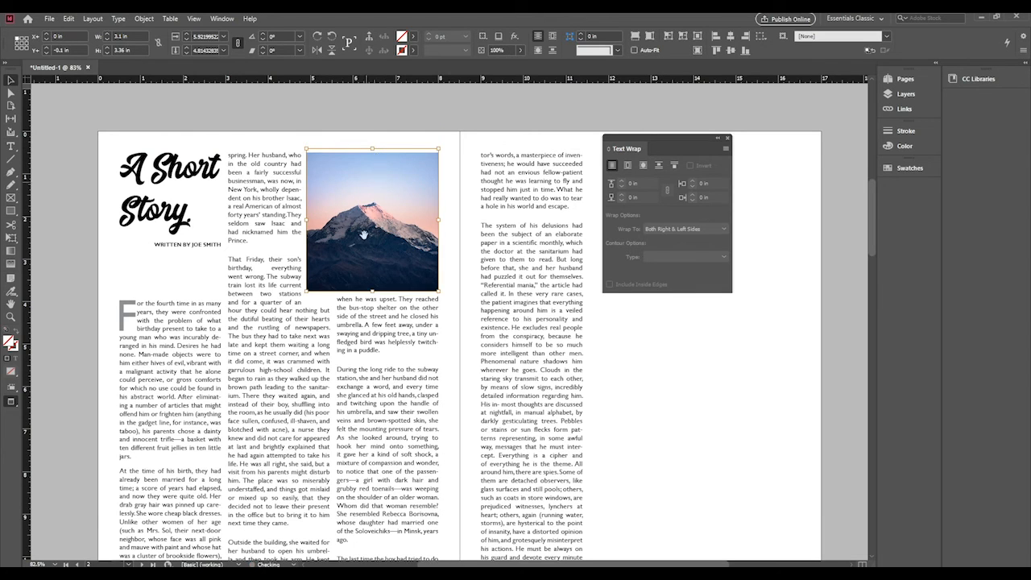
pyautogui.hotkey('ctrl', 'z')
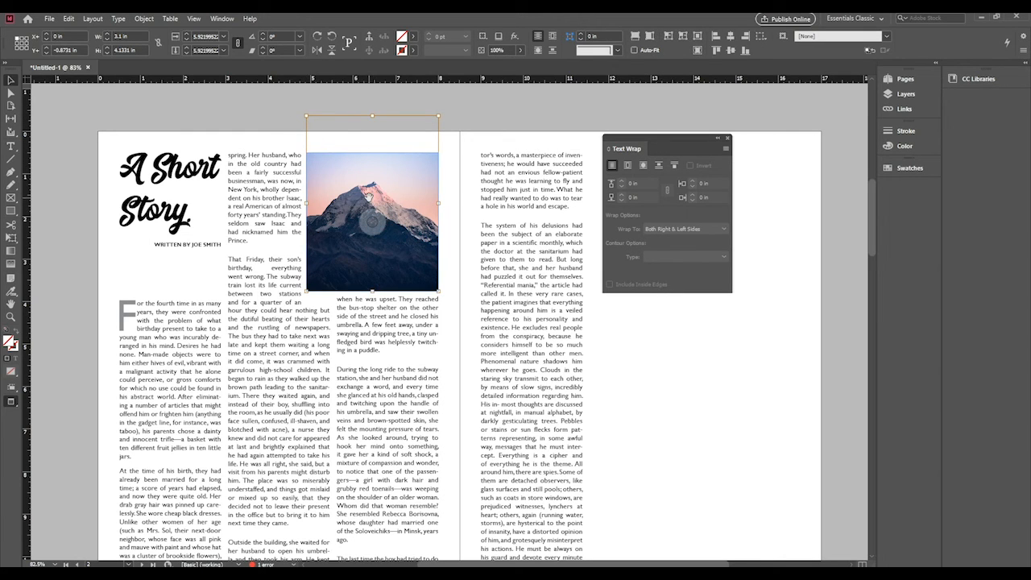
pyautogui.click(256, 117)
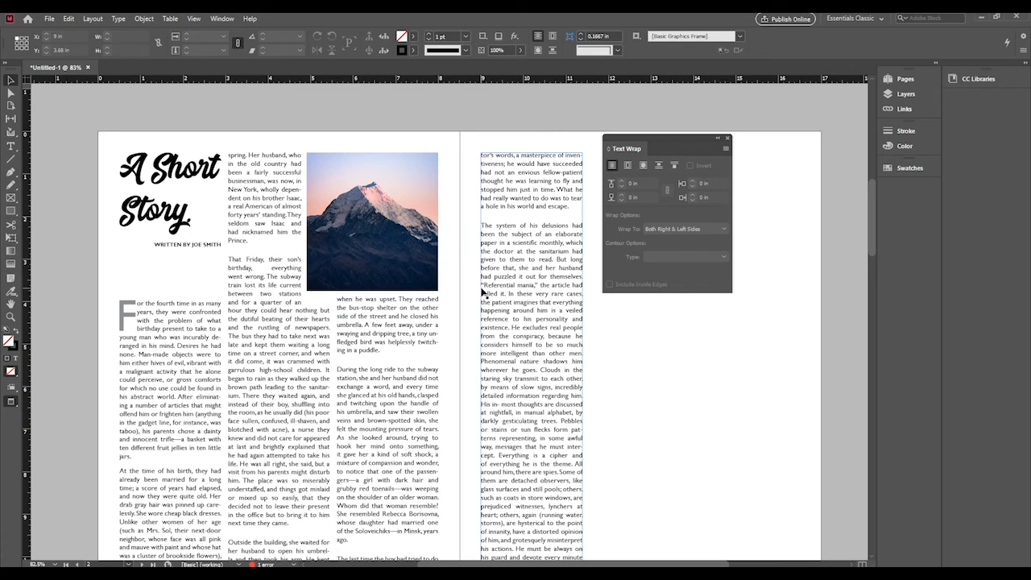
# - Collapse and close the Text Wrap panel to clear the view of the spread
pyautogui.click(718, 137)
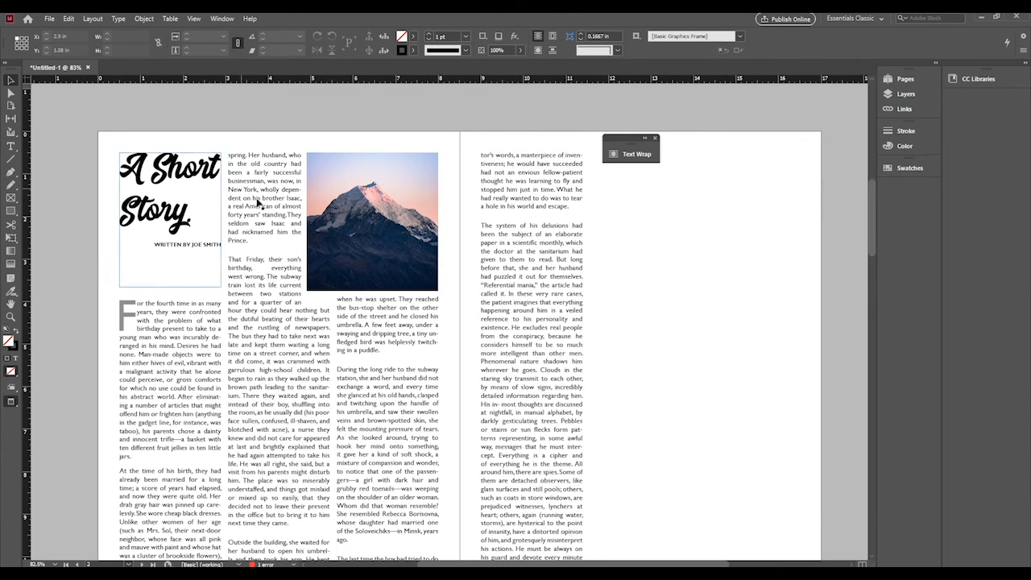
pyautogui.scroll(-4, 640, 139)
pyautogui.scroll(2, 644, 142)
pyautogui.click(653, 139)
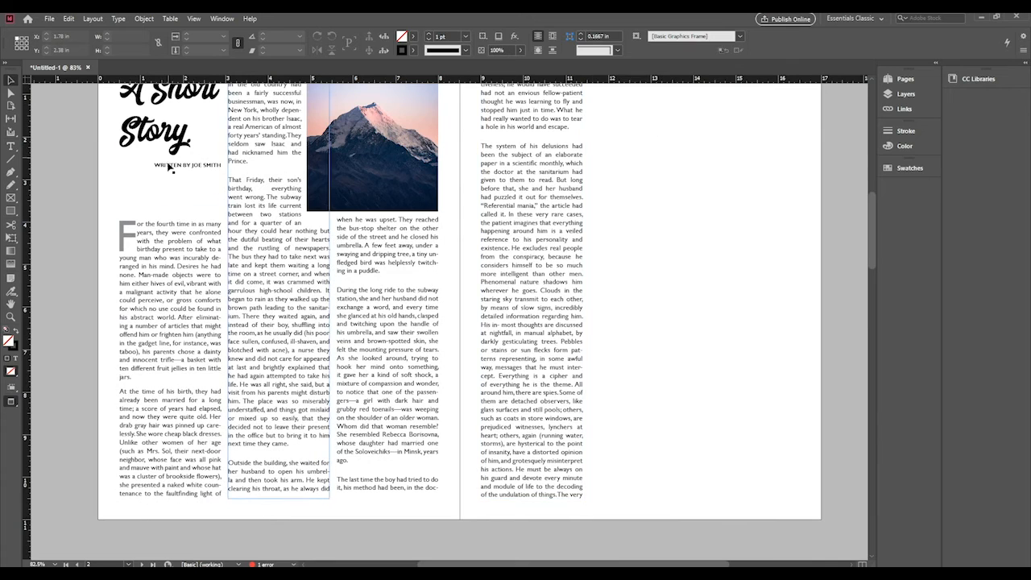
pyautogui.scroll(4, 121, 149)
# - Load the beach and landscape_mountains images together from the Stock Images folder for placing
pyautogui.click(52, 19)
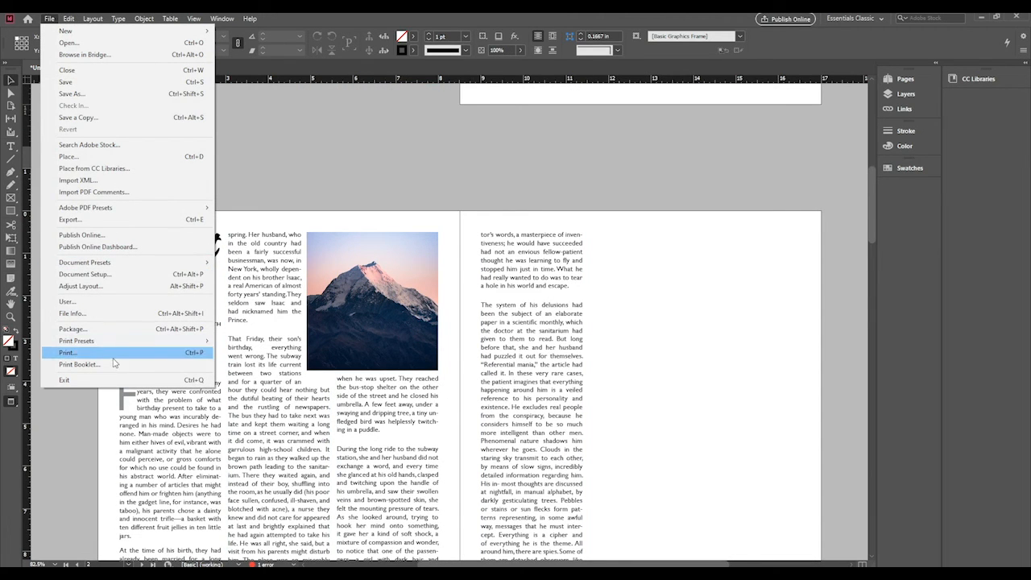
pyautogui.click(103, 157)
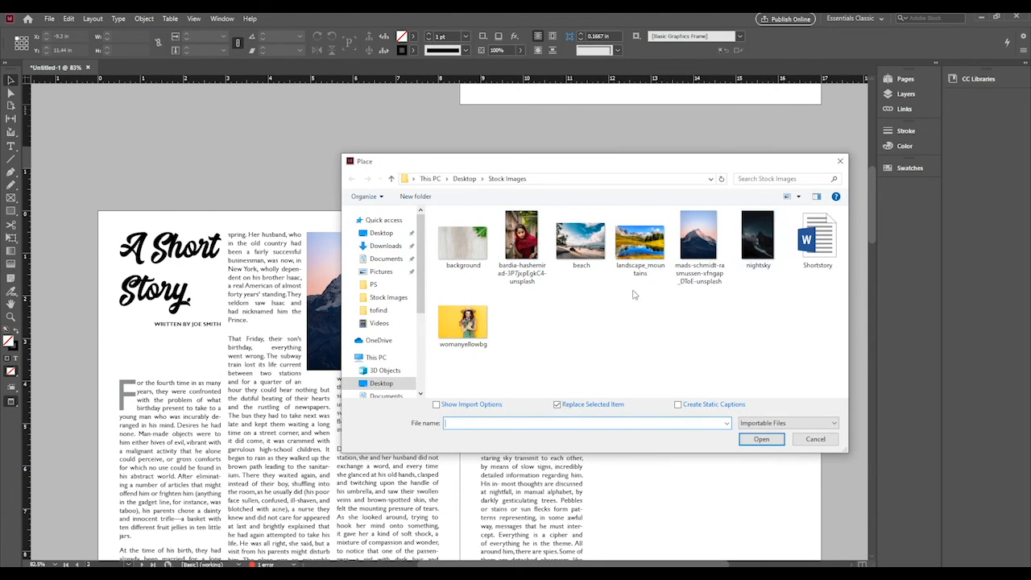
pyautogui.moveTo(648, 292); pyautogui.dragTo(580, 250)
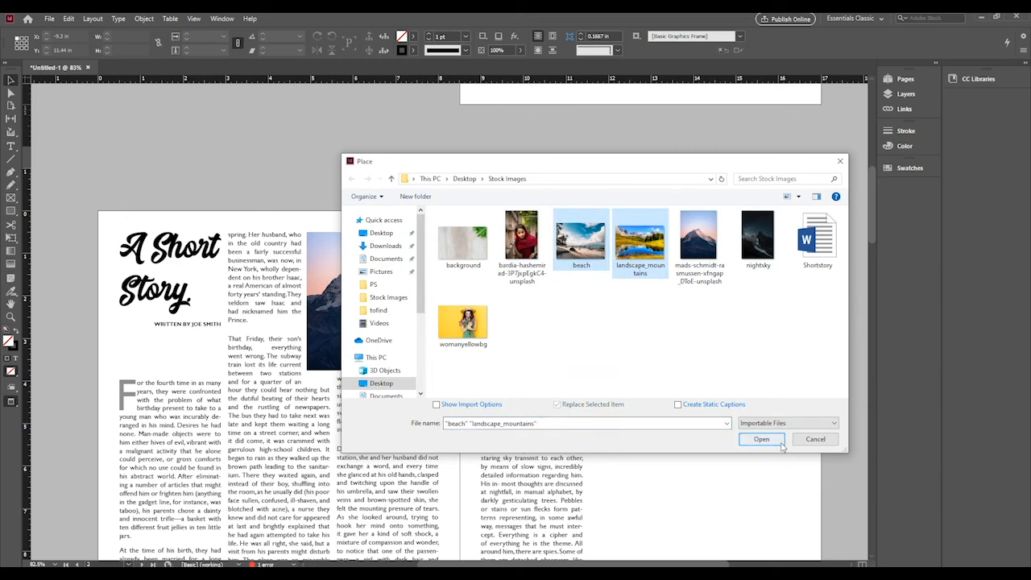
pyautogui.click(762, 439)
# - Return to Normal mode and place the beach image across the upper second and third columns of page 3, about 3.84 in high
pyautogui.scroll(-5, 402, 275)
pyautogui.scroll(3, 483, 232)
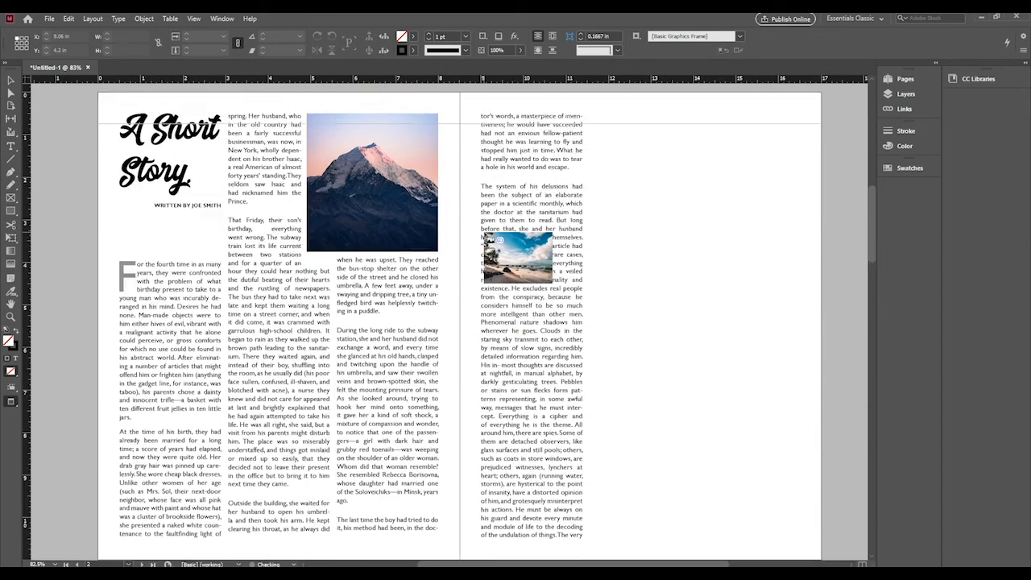
pyautogui.rightClick(11, 401)
pyautogui.click(37, 415)
pyautogui.scroll(-1, 487, 279)
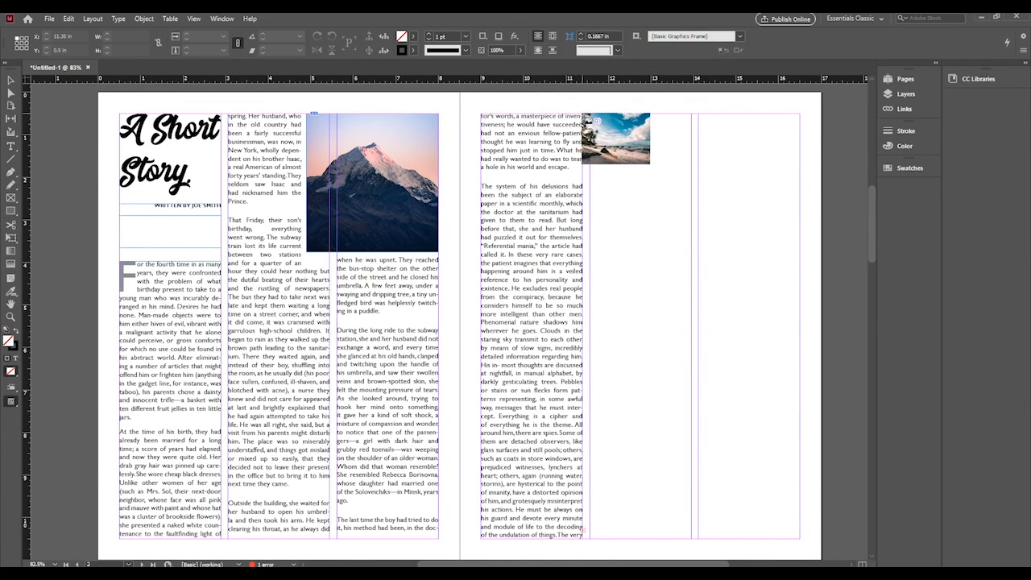
pyautogui.moveTo(581, 115); pyautogui.dragTo(806, 294)
# - Place the landscape_mountains image below the beach photo across the same two columns, about 5.09 in wide and 3.5 in high
pyautogui.scroll(-3, 806, 298)
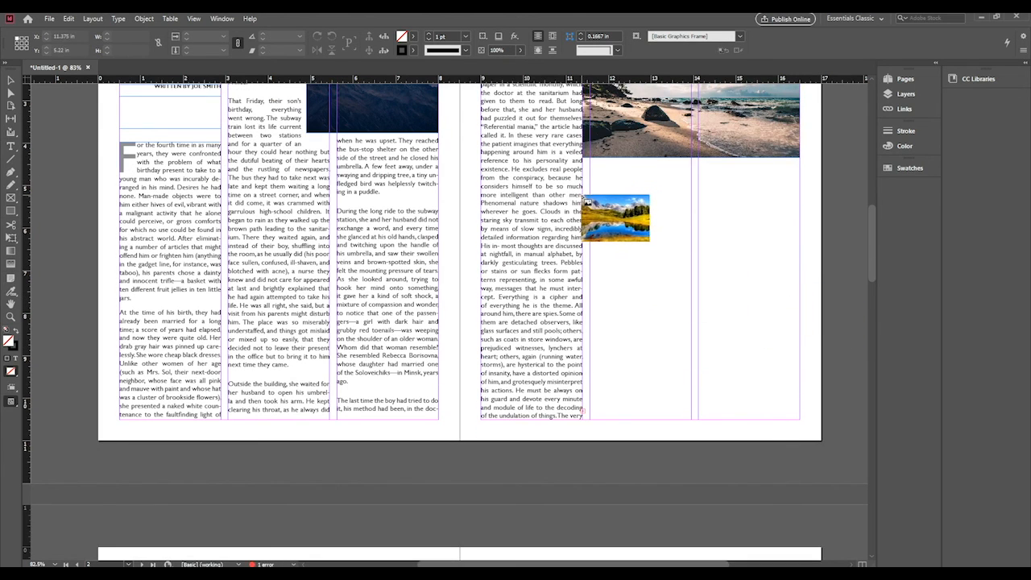
pyautogui.moveTo(583, 196); pyautogui.dragTo(697, 348)
pyautogui.scroll(4, 675, 361)
# - Crop the left edges of the beach and landscape frames to the second column's guide at about X 11.56 in, and deselect
pyautogui.click(640, 278)
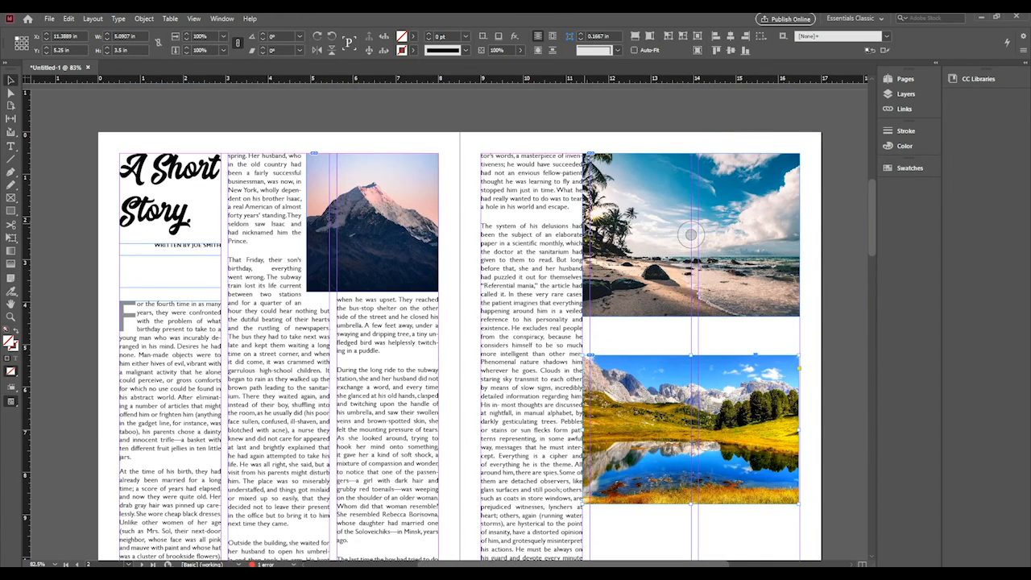
pyautogui.moveTo(583, 235); pyautogui.dragTo(591, 236)
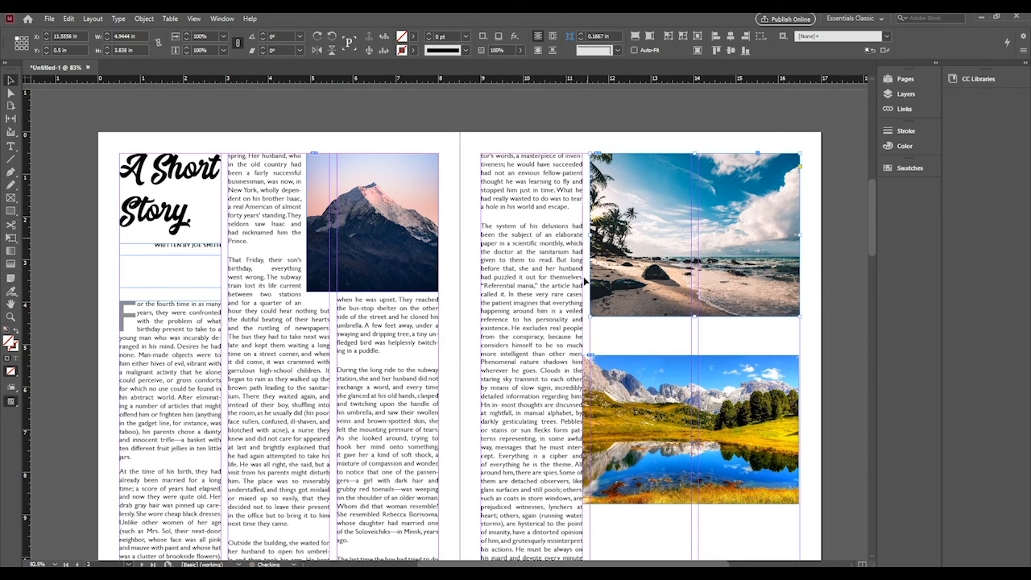
pyautogui.click(597, 447)
pyautogui.moveTo(580, 434); pyautogui.dragTo(591, 434)
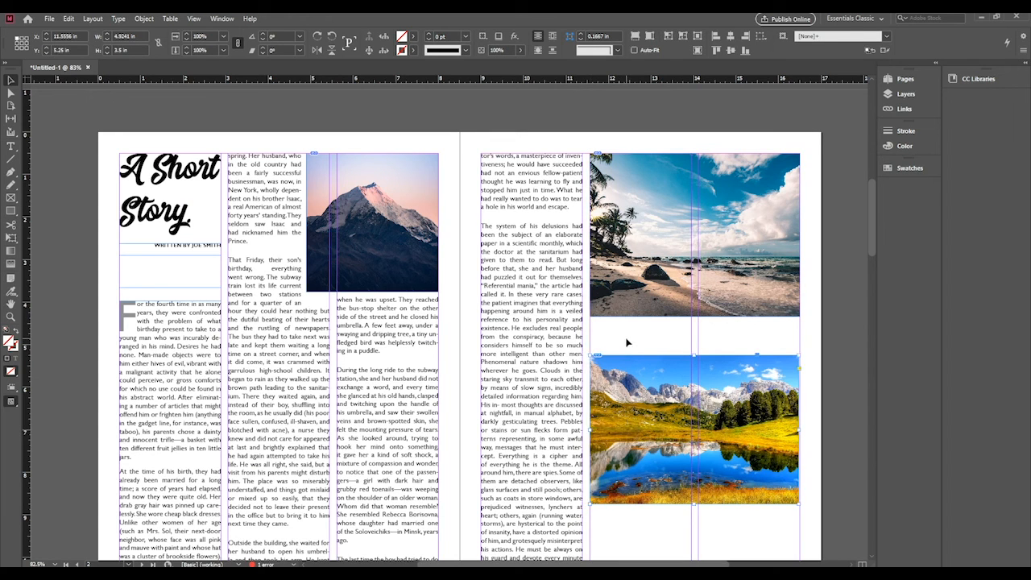
pyautogui.click(628, 341)
# - Move the landscape photo down page 3 to a Y position of 5.675 in
pyautogui.scroll(-1, 624, 342)
pyautogui.scroll(-2, 641, 319)
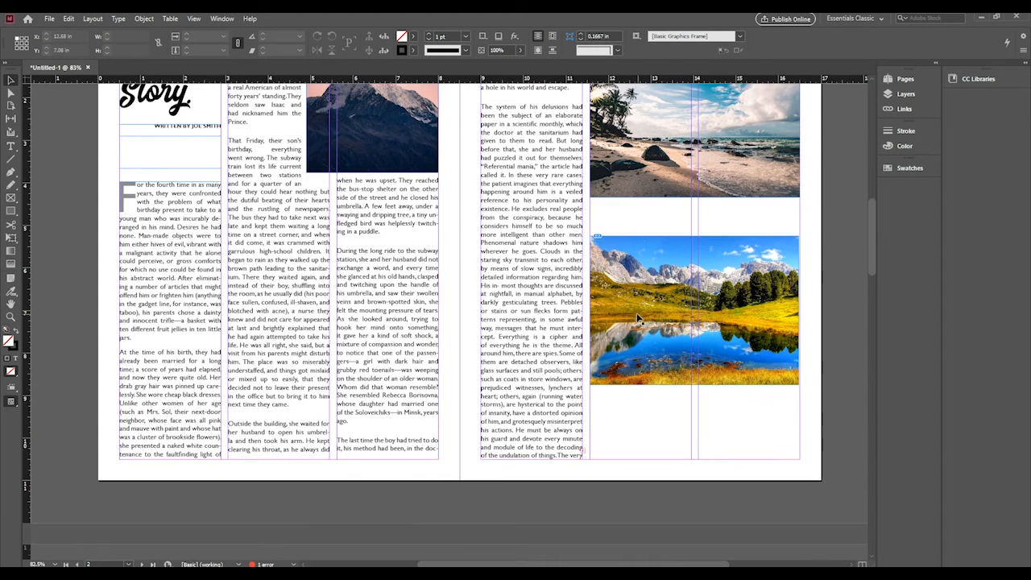
pyautogui.moveTo(654, 304); pyautogui.dragTo(648, 329)
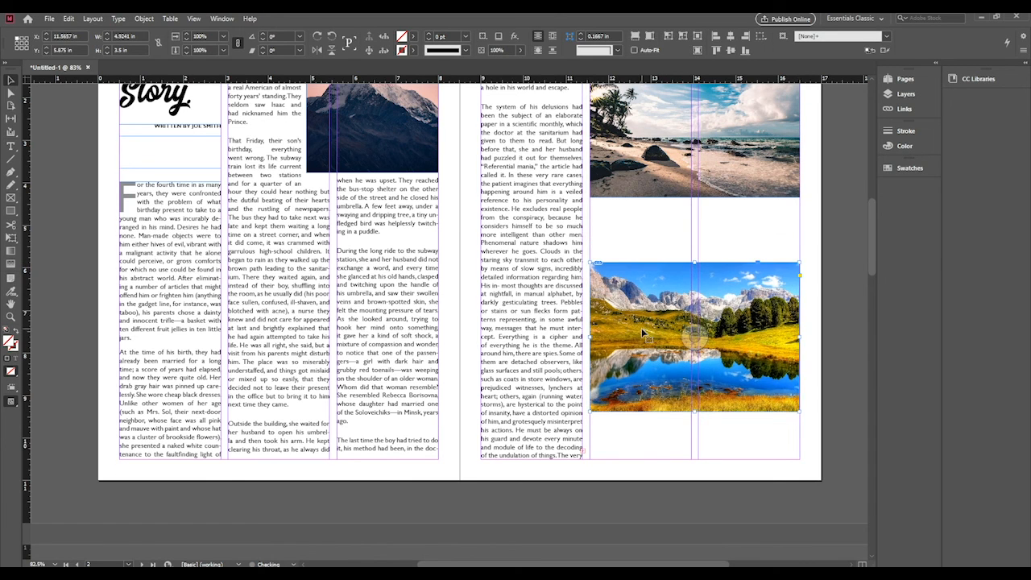
# - Check the spread with the two new photos in Preview mode, and return to Normal mode
pyautogui.scroll(2, 643, 329)
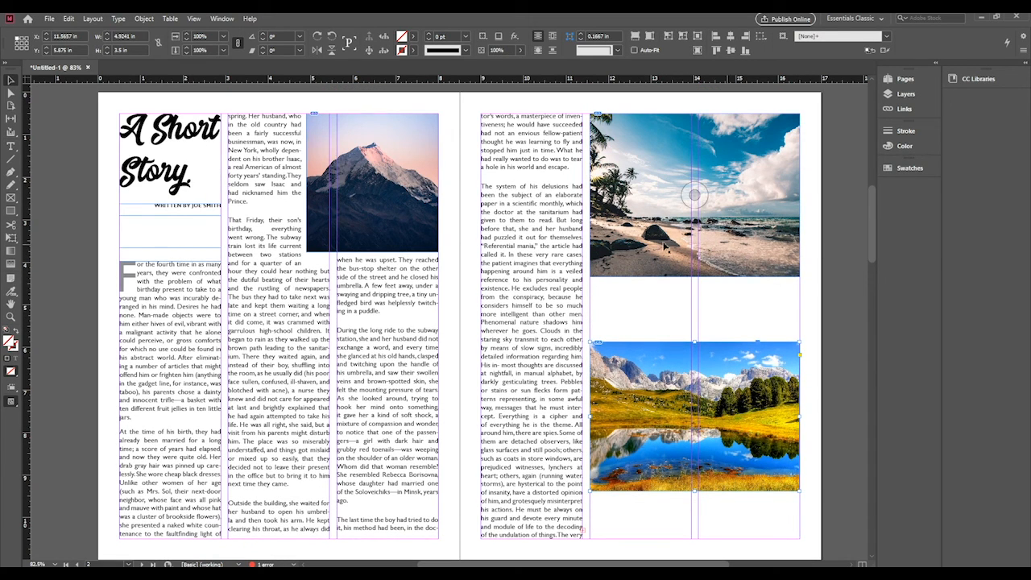
pyautogui.click(10, 396)
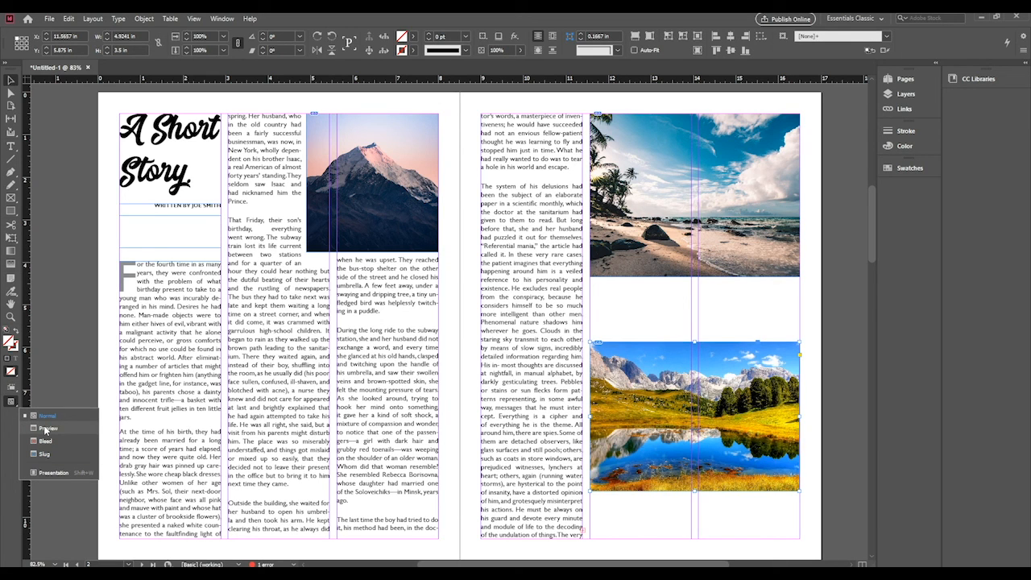
pyautogui.click(46, 429)
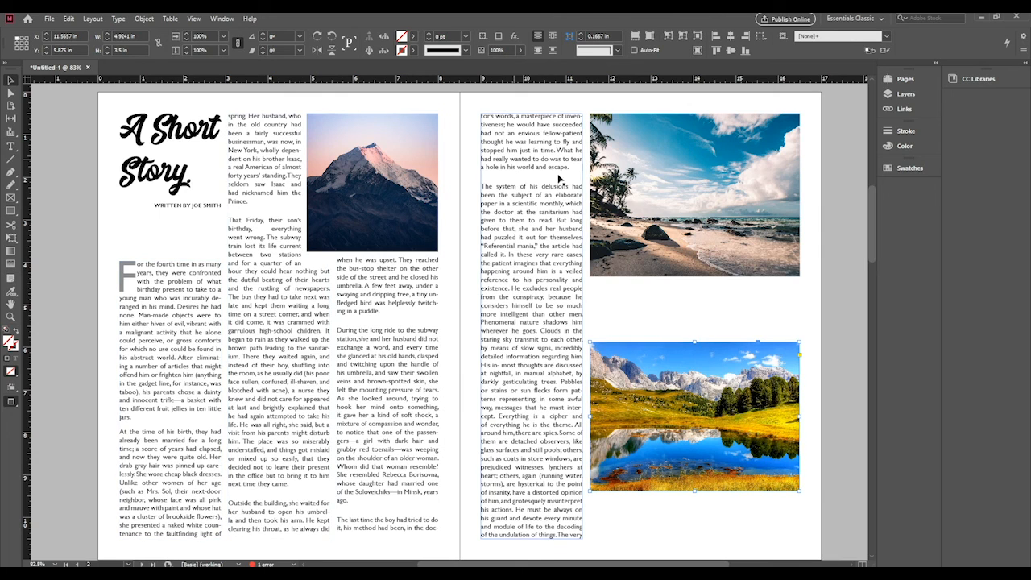
pyautogui.click(10, 404)
pyautogui.click(48, 415)
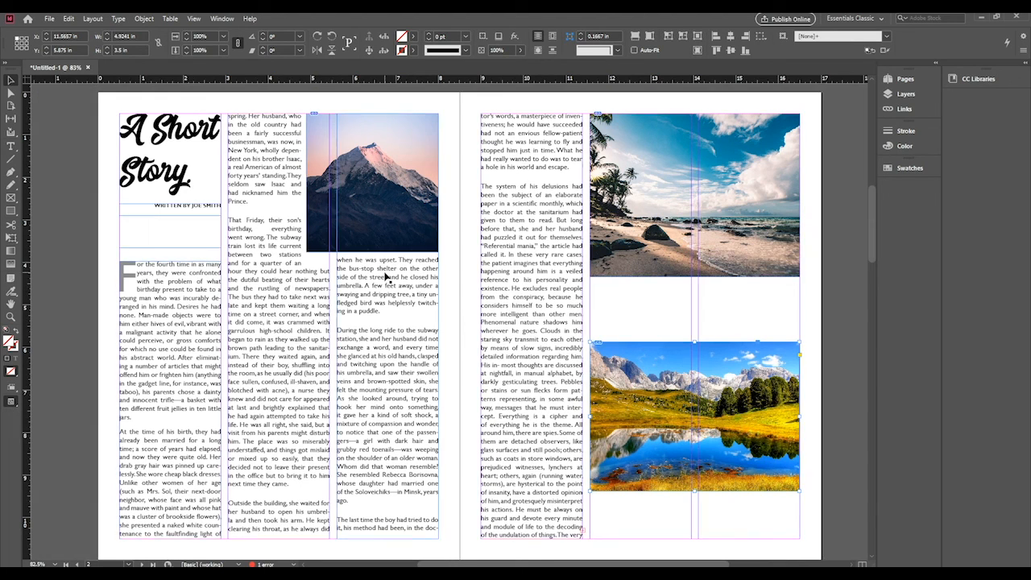